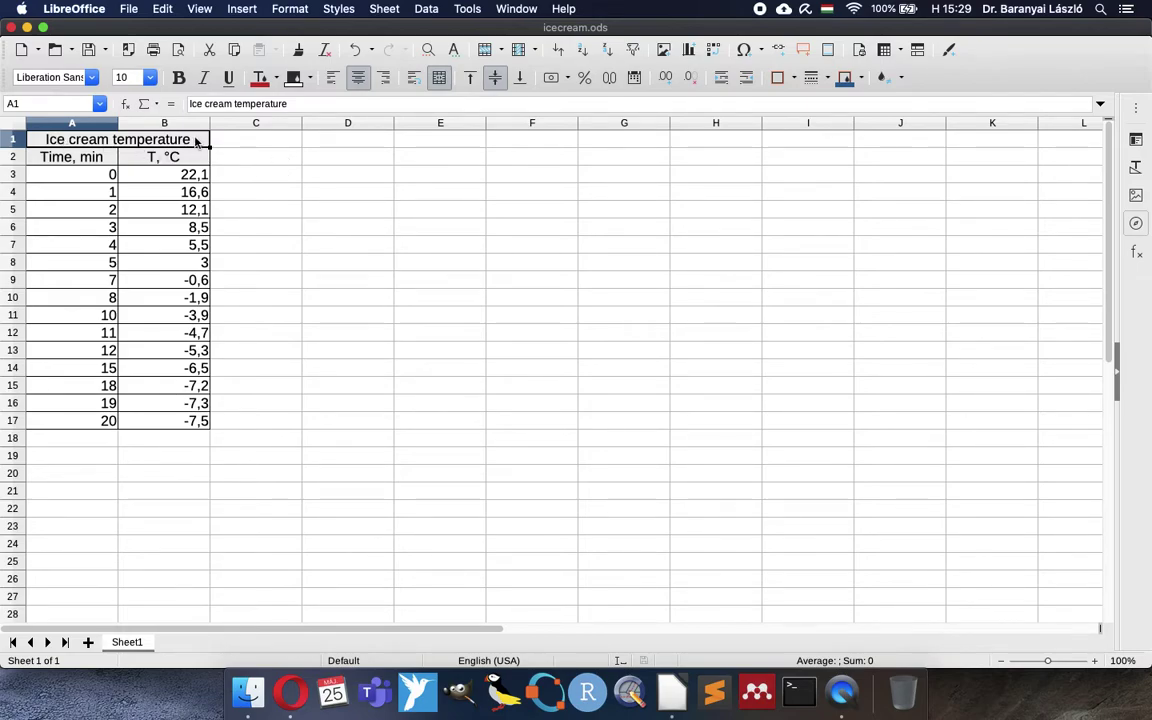
- Insert a points-only XY (Scatter) chart from the time and temperature data in A2:B17 and delete its legend
click(165, 179)
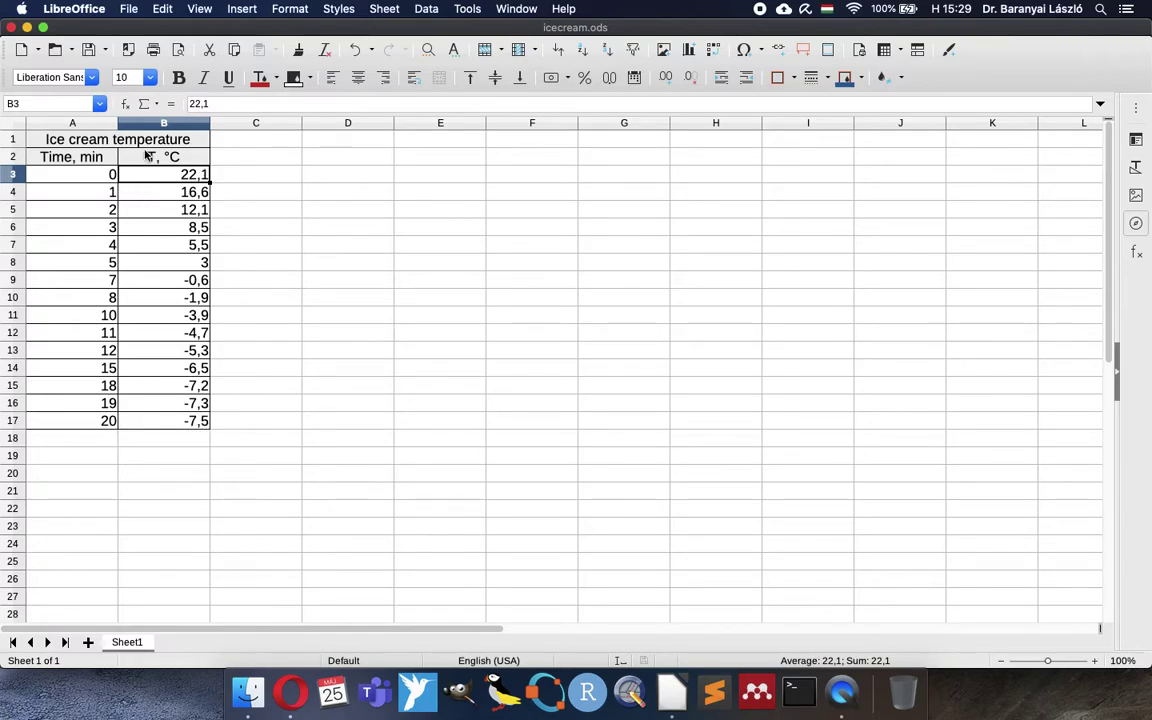
click(84, 155)
shift+click(185, 420)
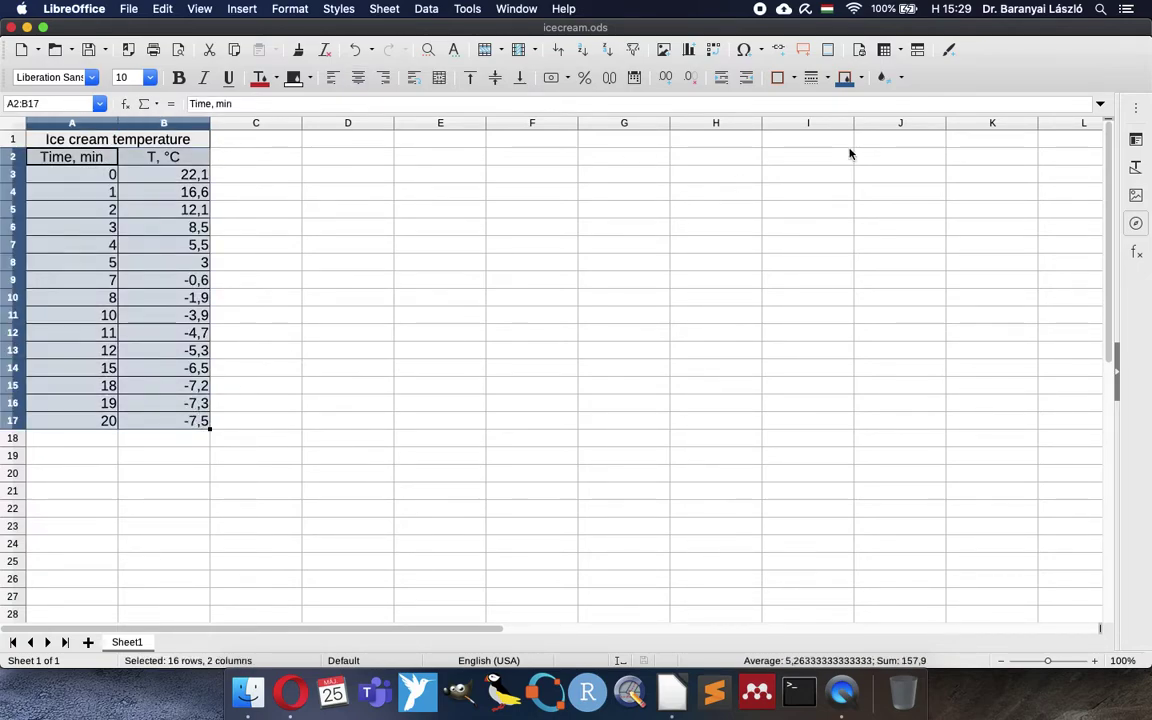
click(691, 55)
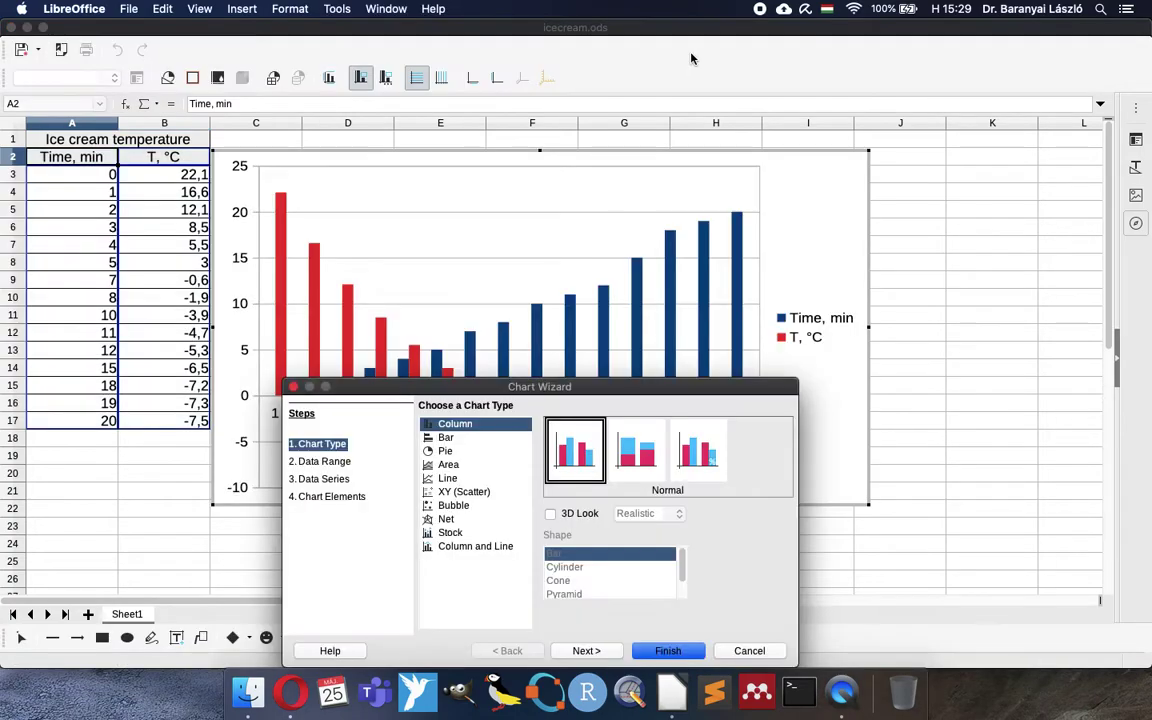
click(465, 492)
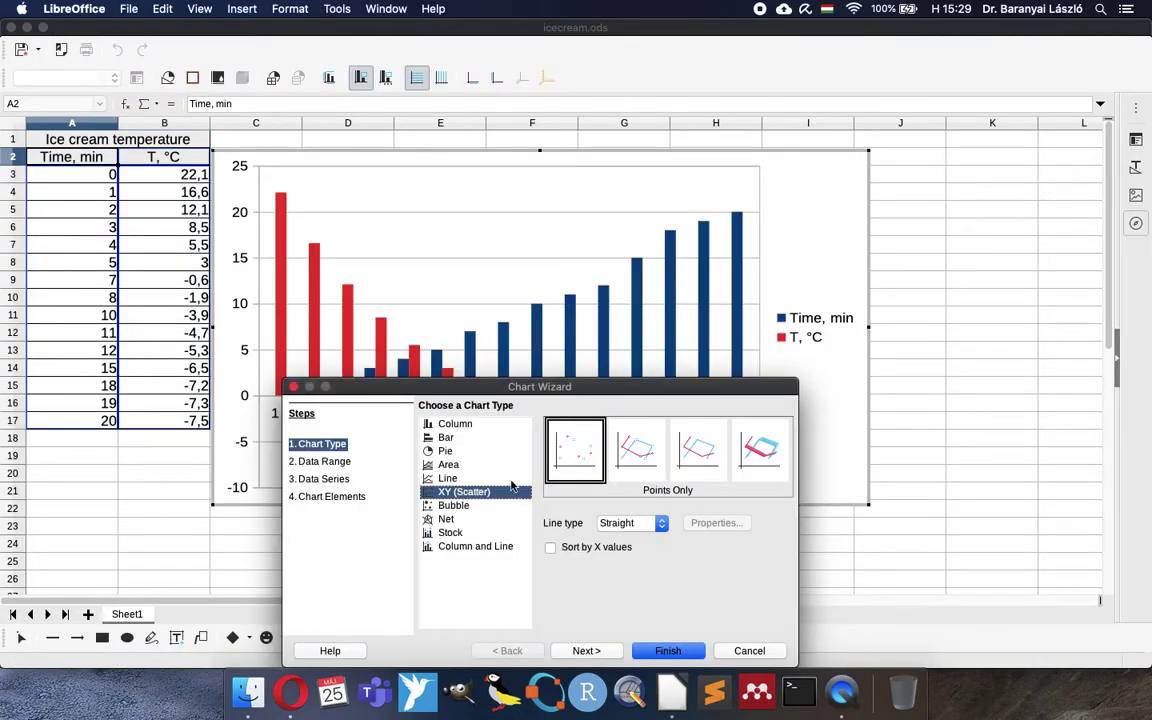
click(672, 650)
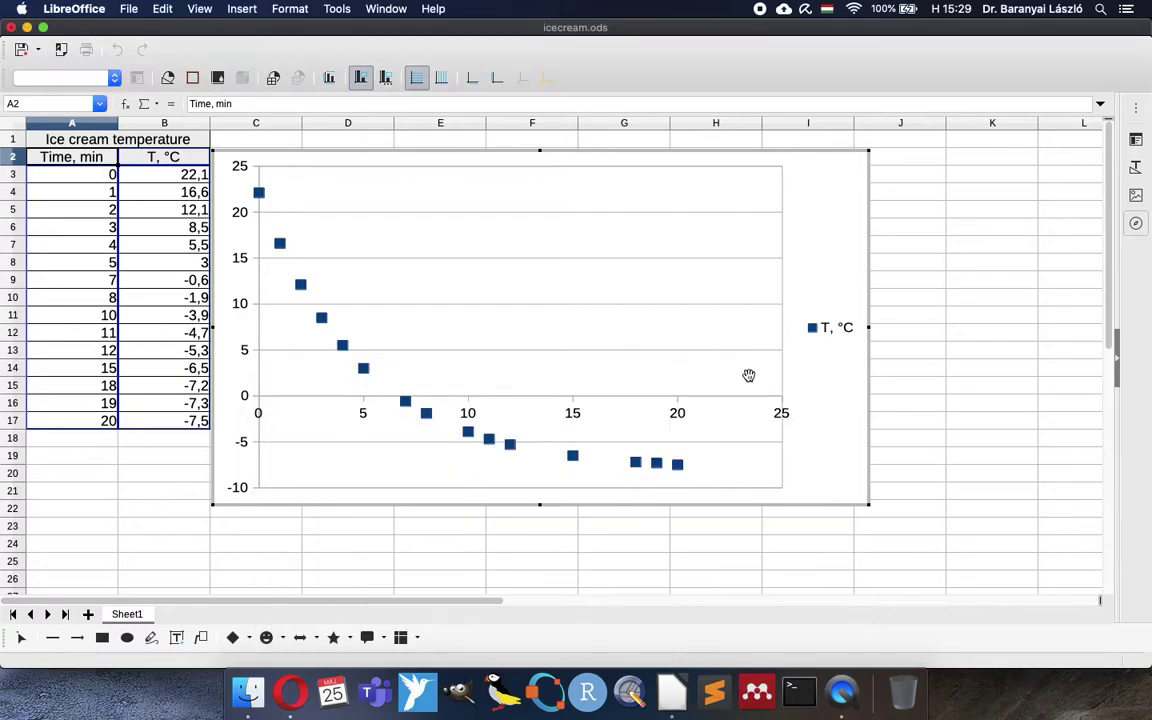
click(833, 327)
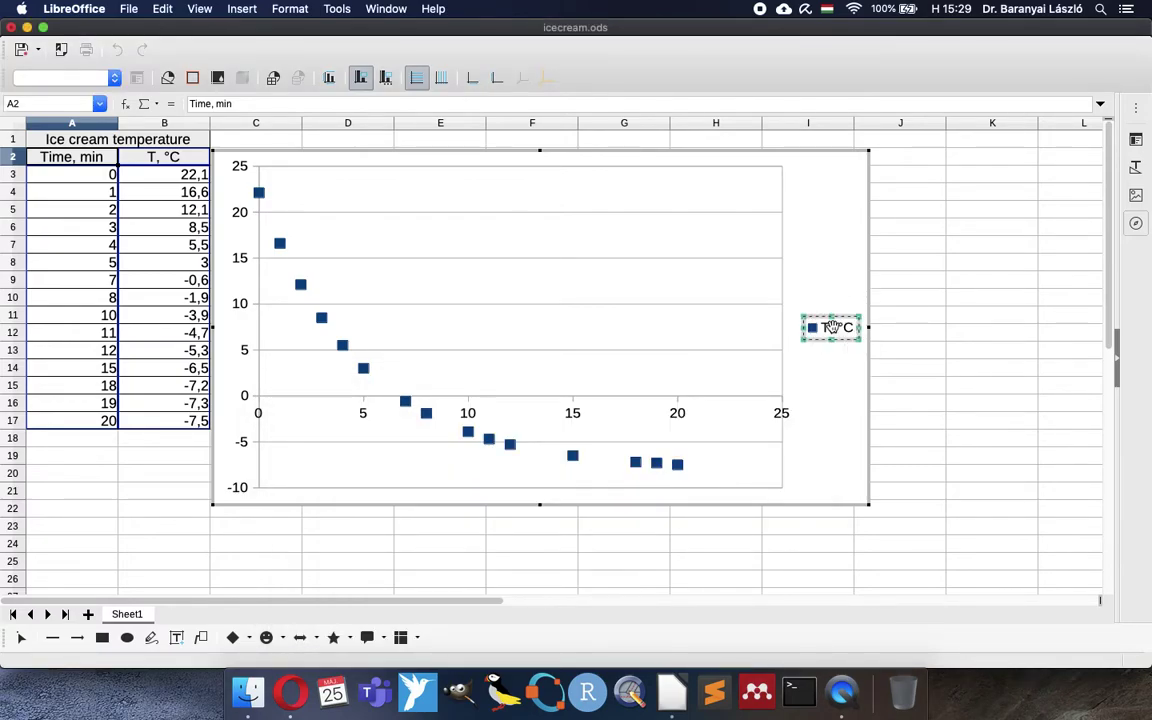
key(Delete)
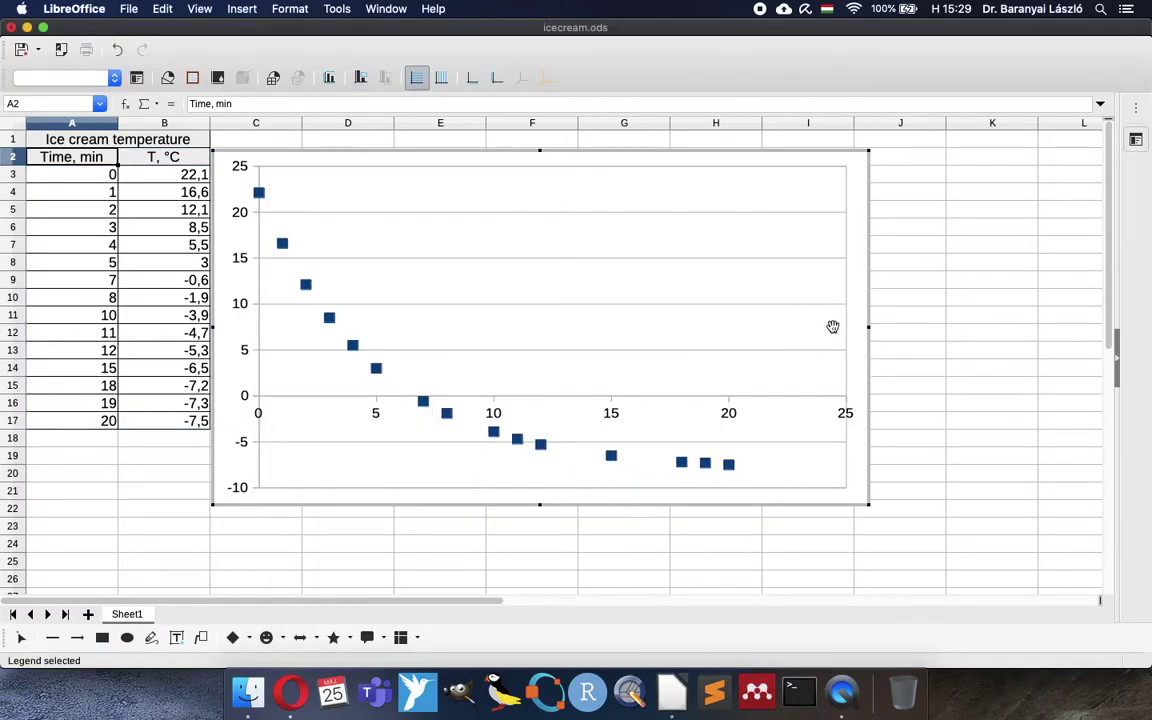
- Set the line style of the chart's Y axis major grid to Ultrafine Dashed
click(490, 353)
click(473, 352)
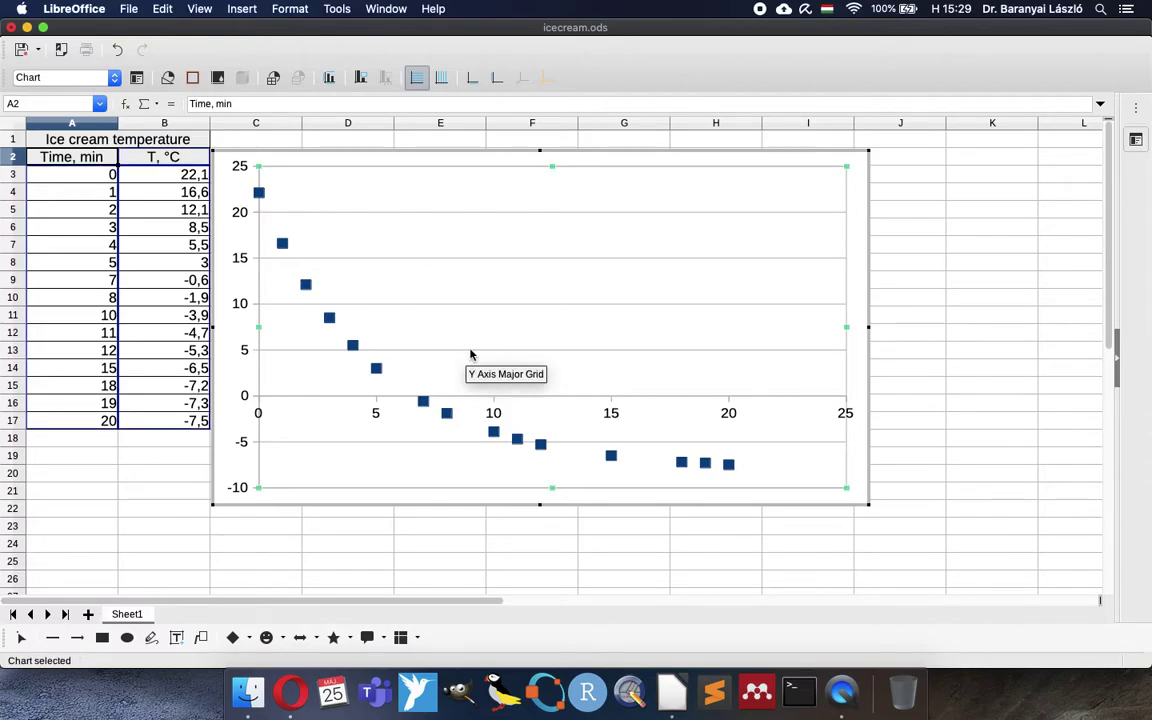
click(469, 350)
double_click(470, 354)
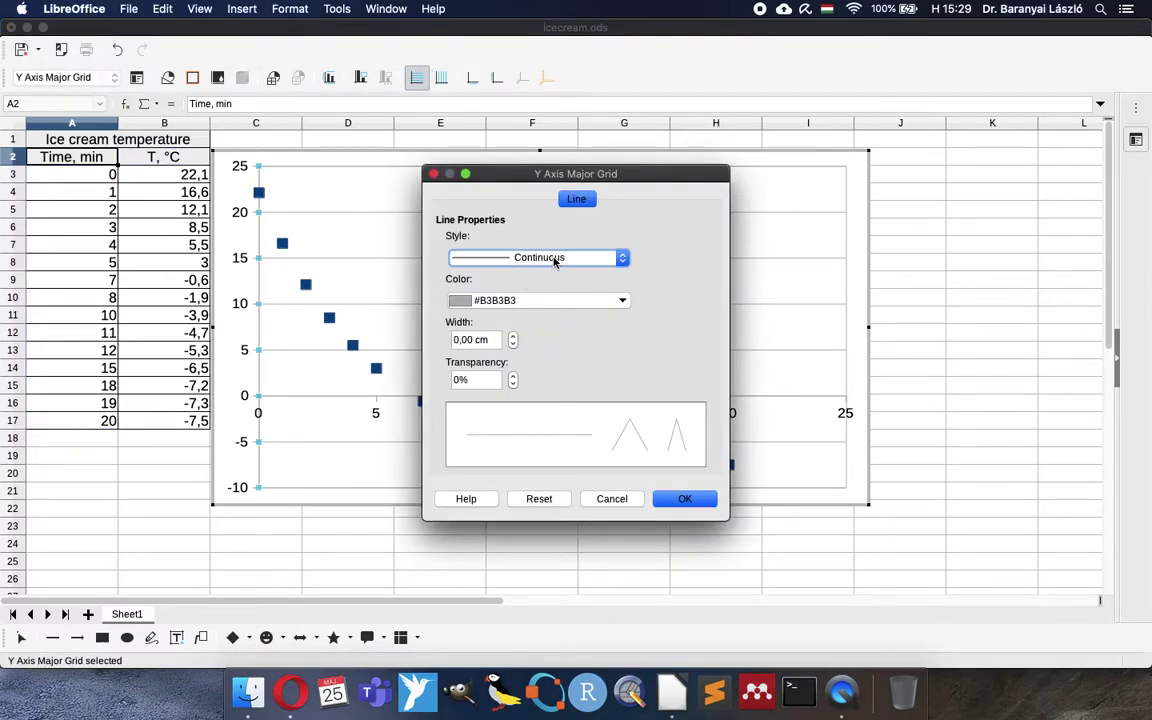
click(622, 258)
click(529, 298)
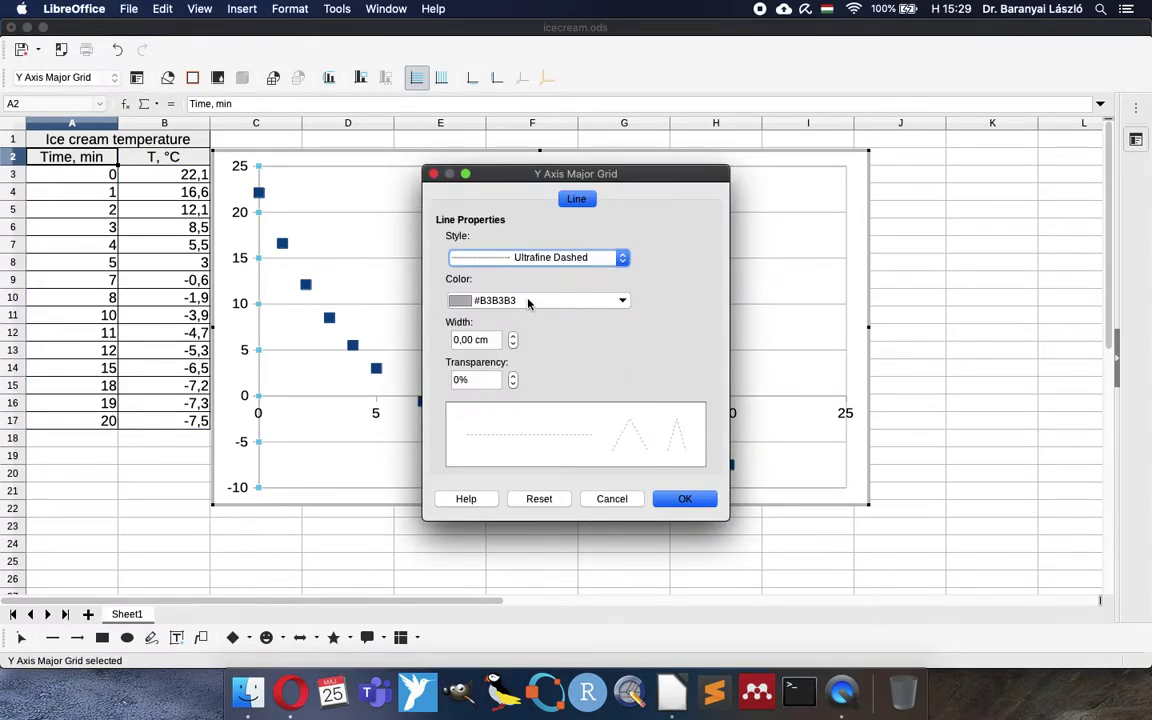
click(688, 500)
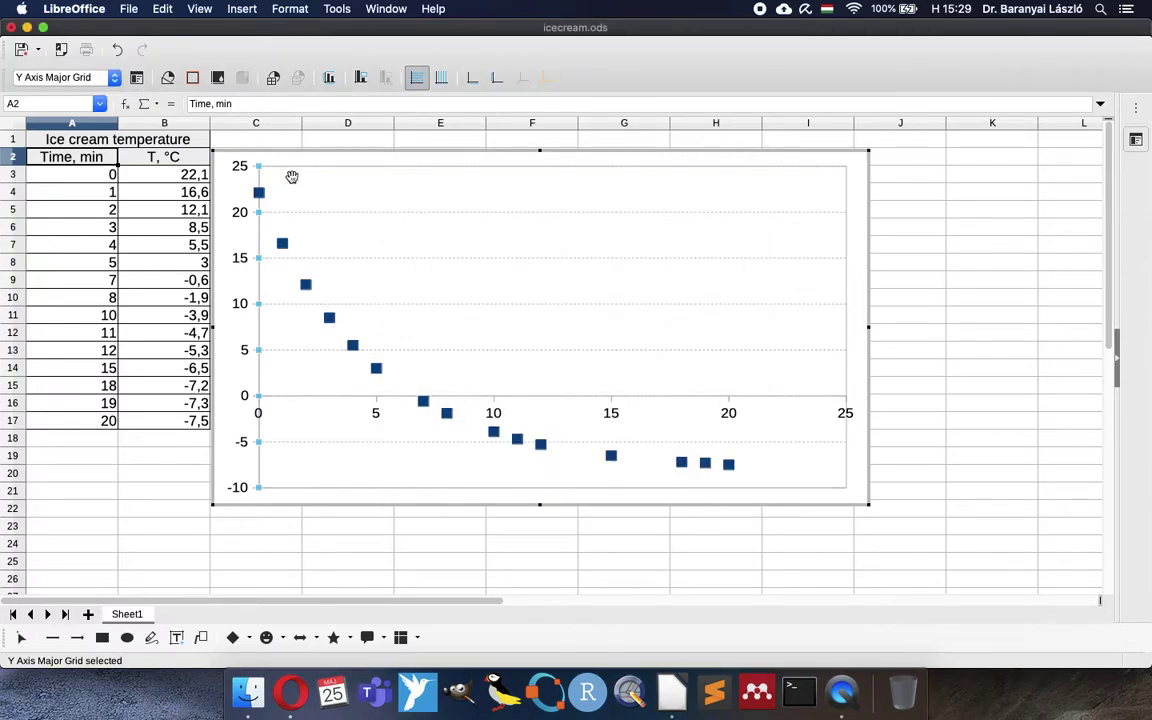
- Add a major grid for the X axis to the chart
click(243, 9)
click(247, 79)
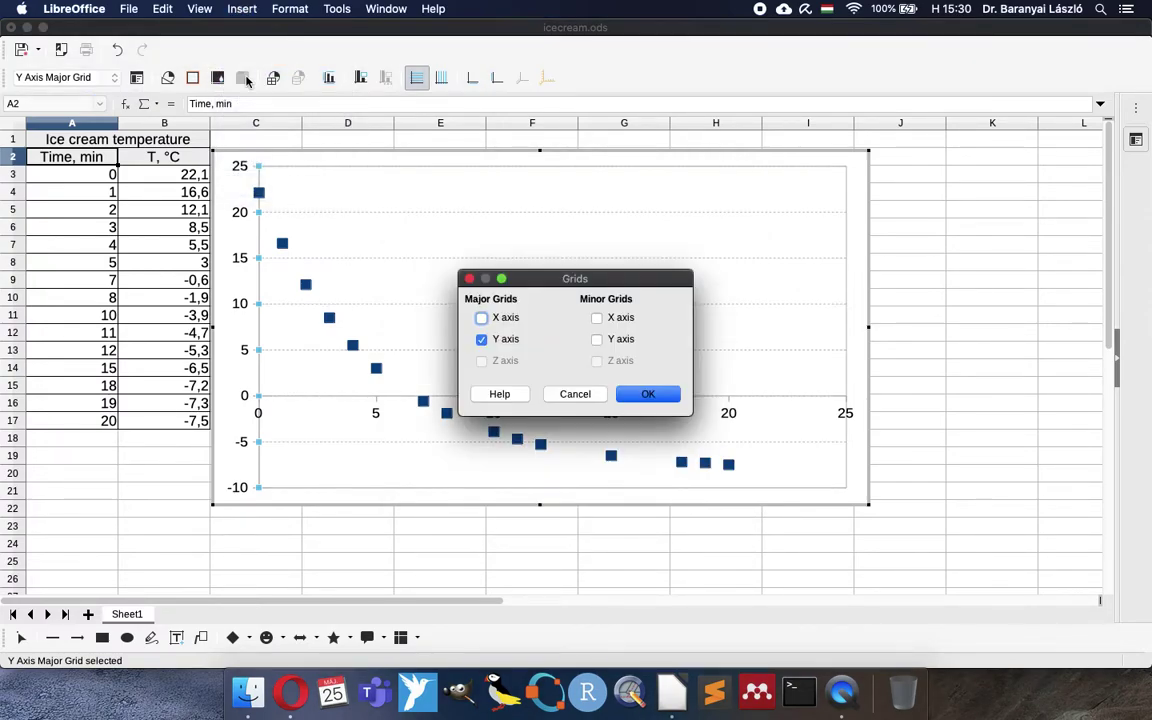
click(481, 317)
click(648, 396)
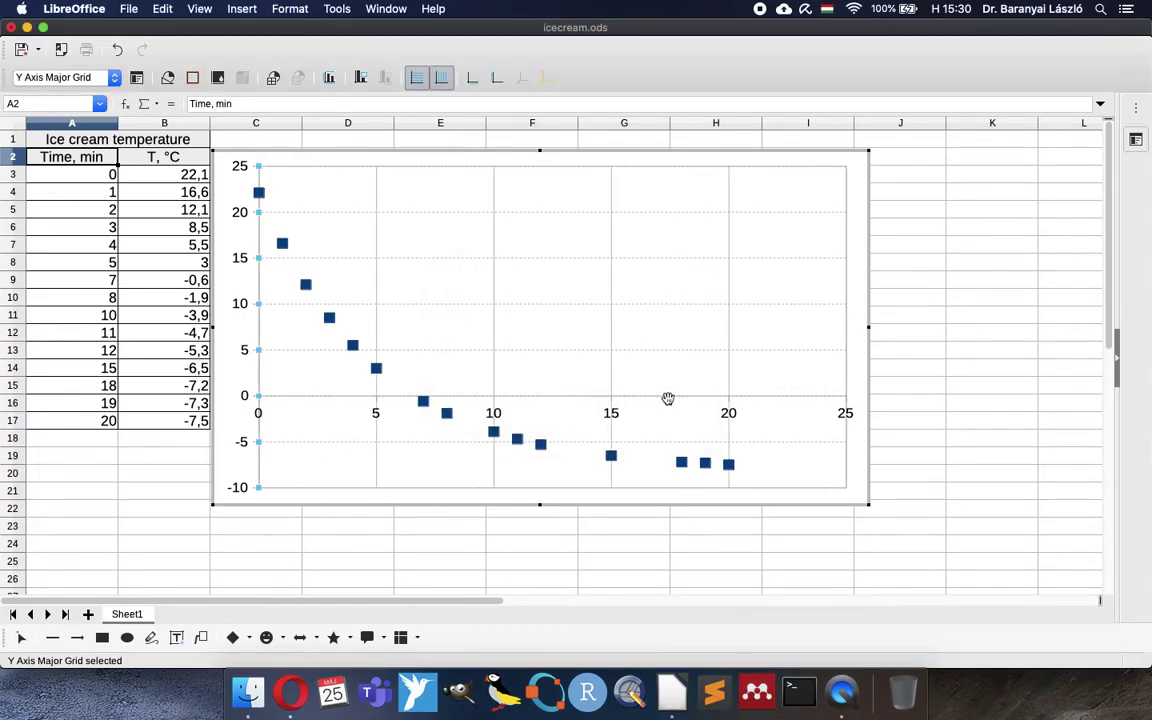
- Set the line style of the X axis major grid to Ultrafine Dashed
double_click(494, 370)
click(537, 268)
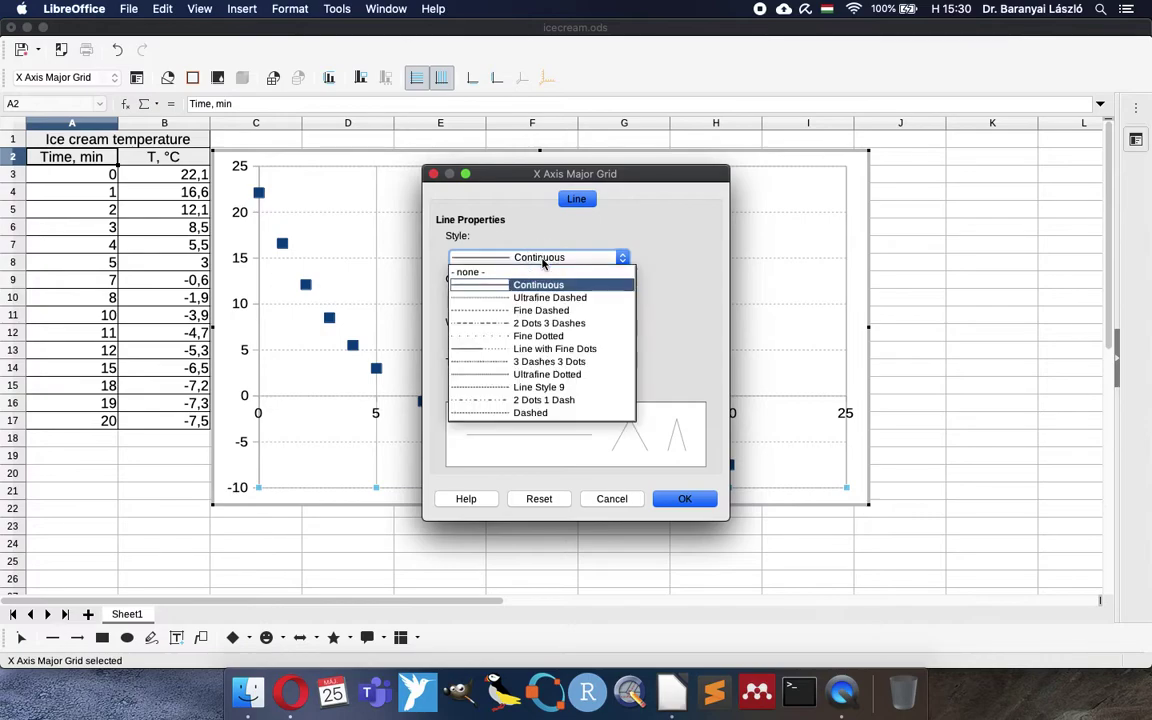
click(526, 292)
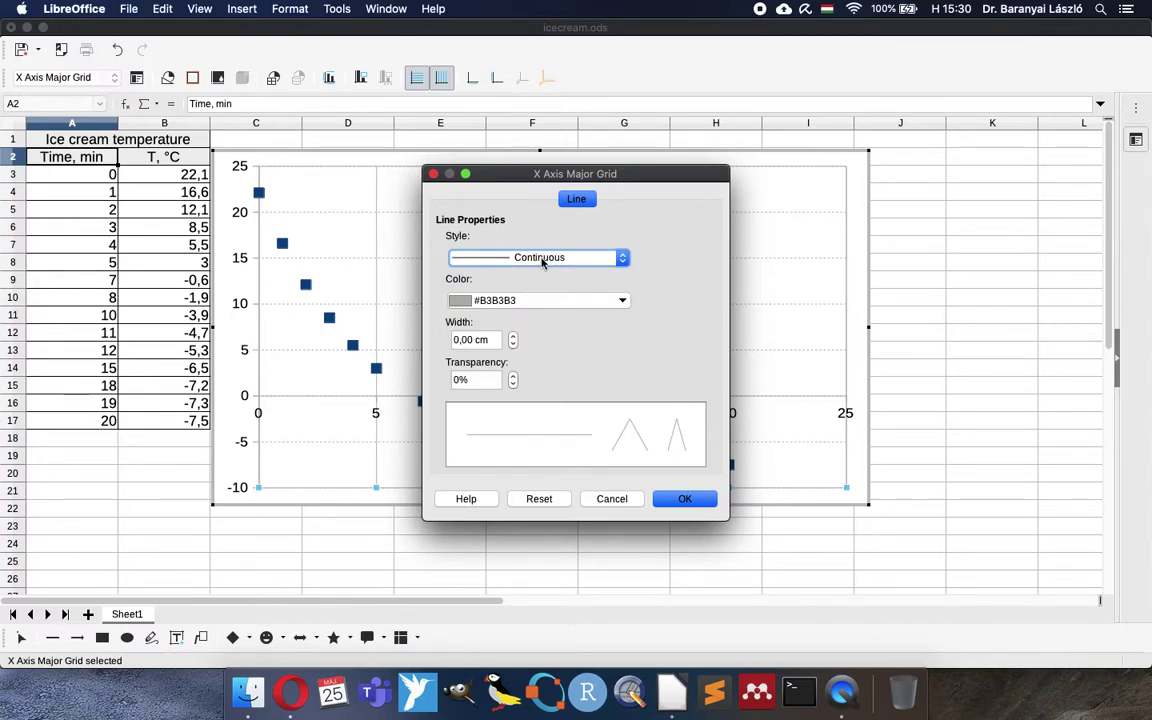
click(540, 258)
click(512, 294)
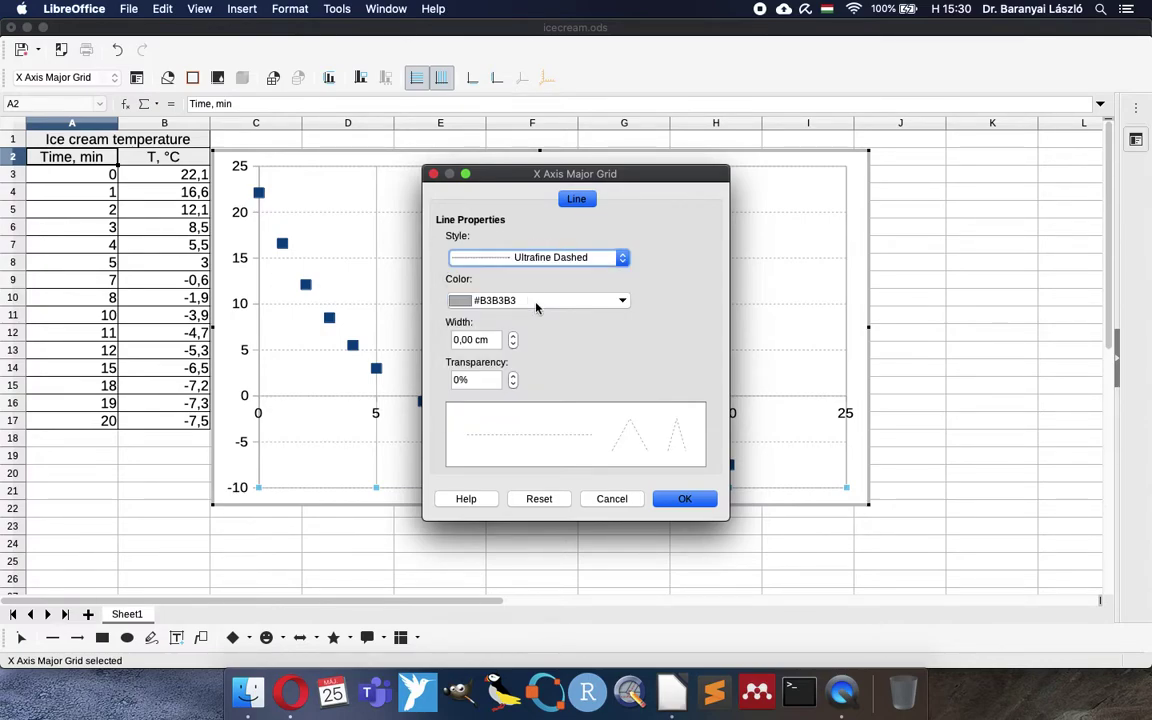
click(684, 499)
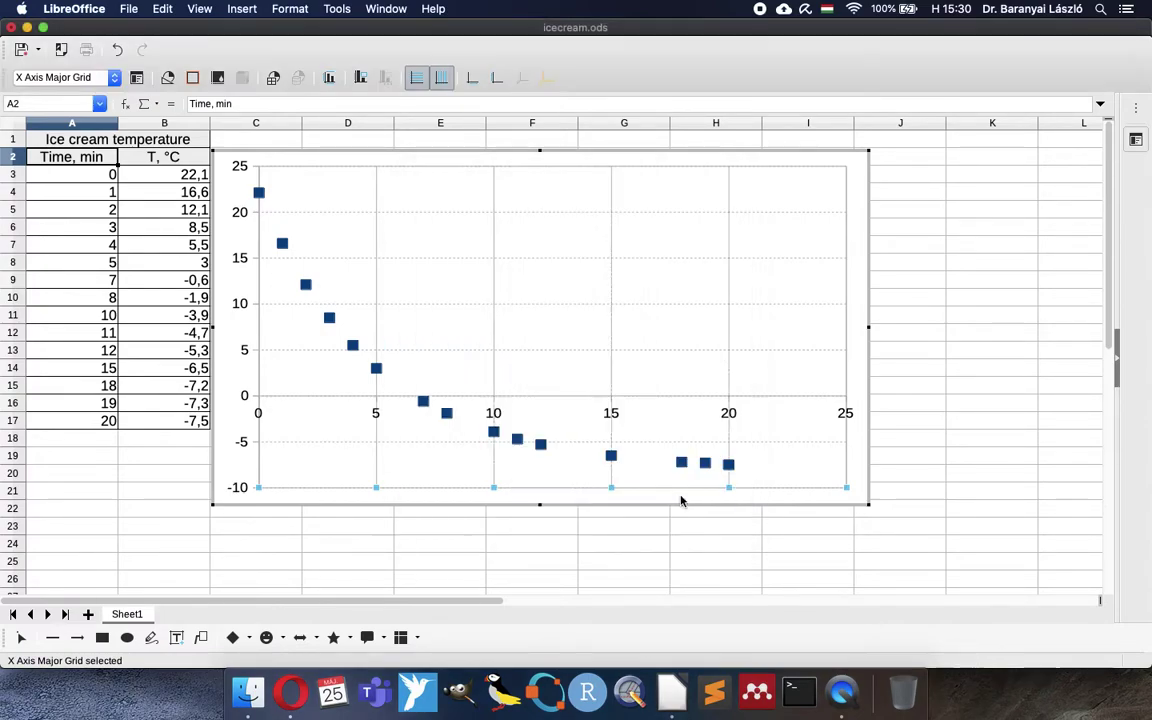
- Set the maximum of the chart's X axis scale to 20 instead of automatic
click(736, 420)
double_click(735, 419)
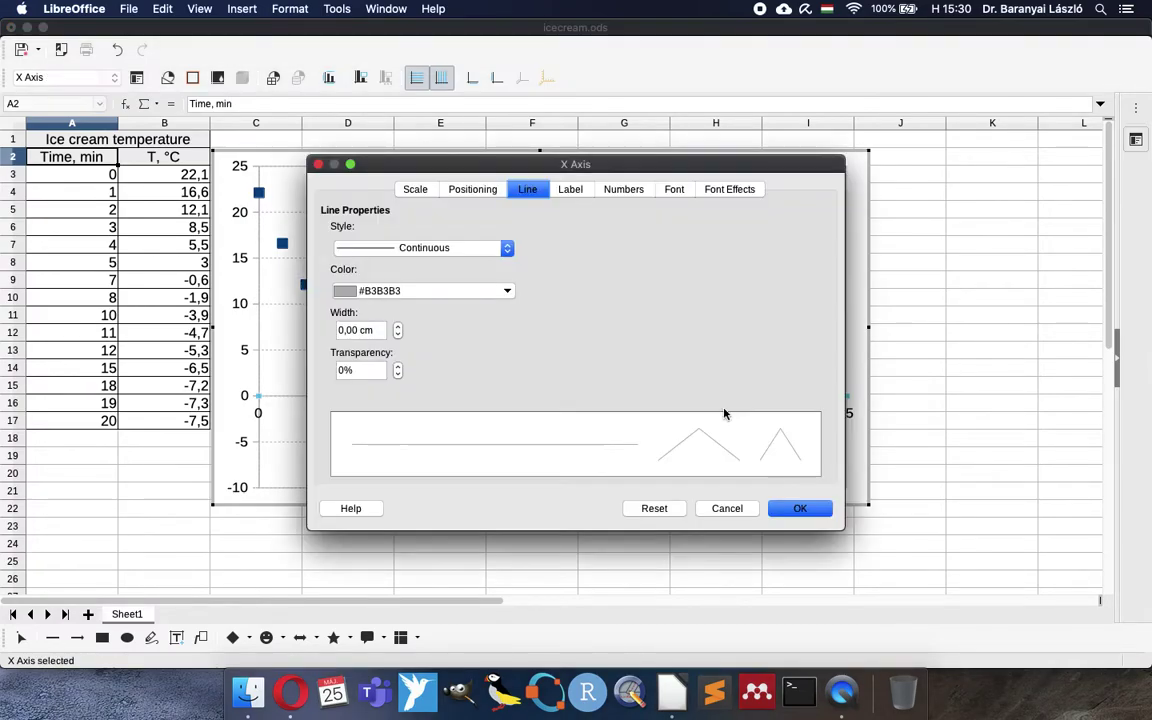
click(422, 191)
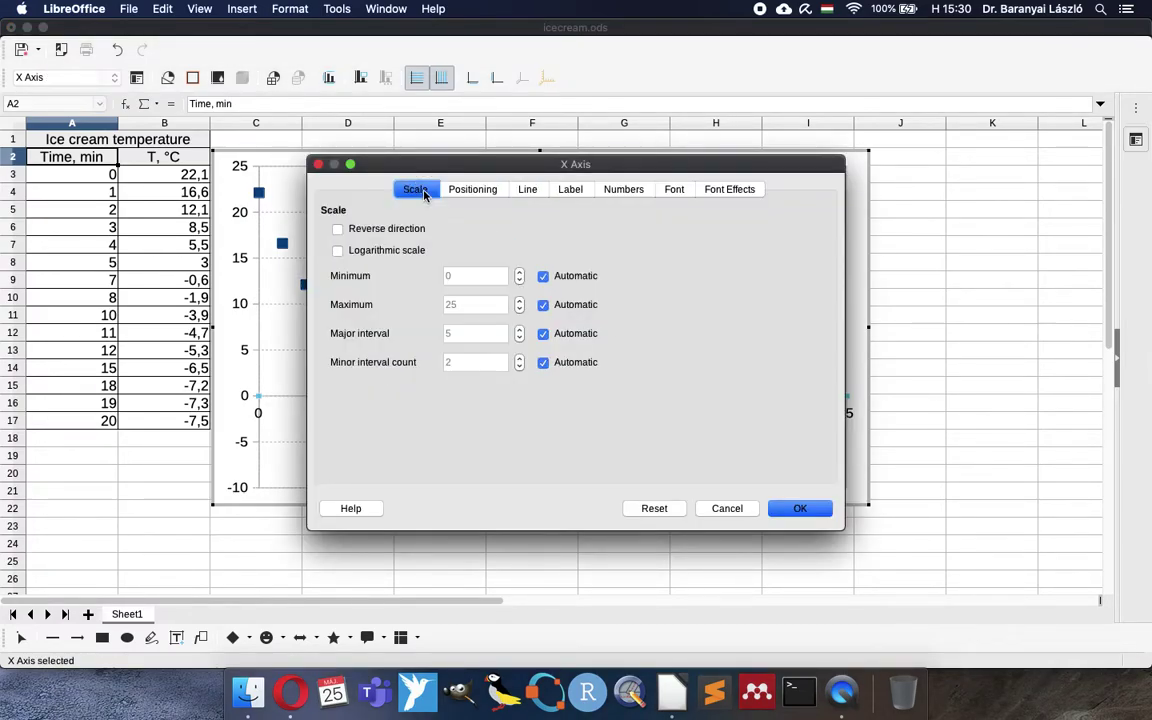
click(543, 305)
drag(466, 307, 435, 304)
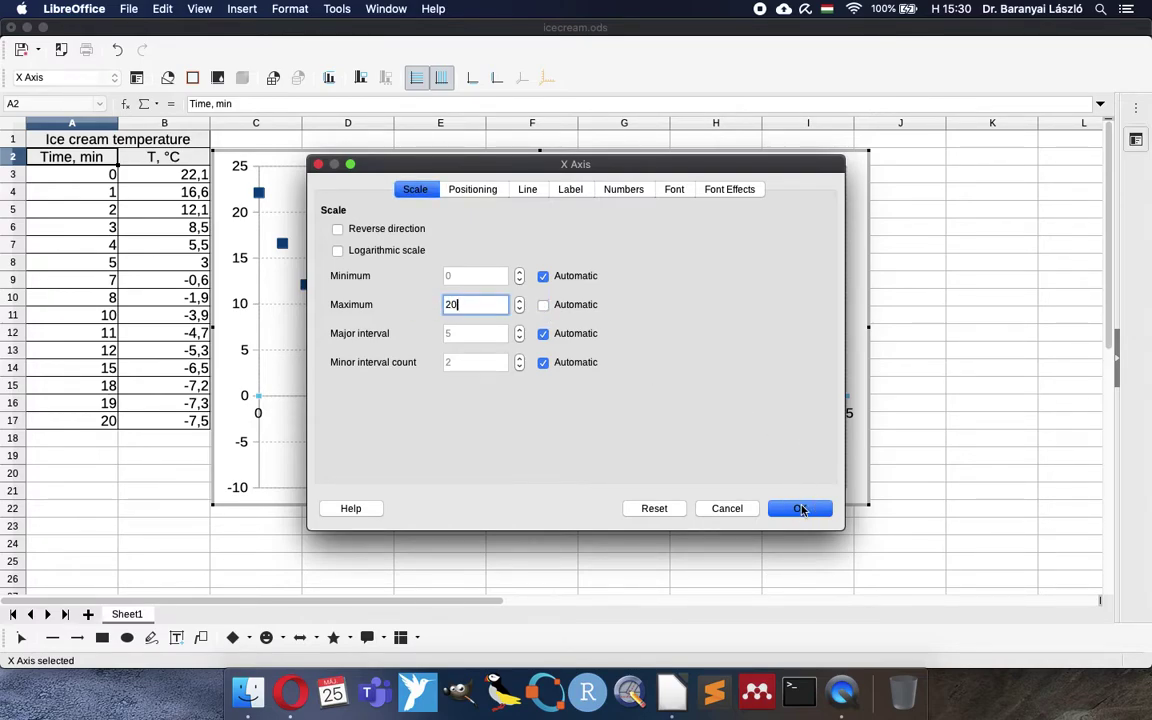
click(801, 507)
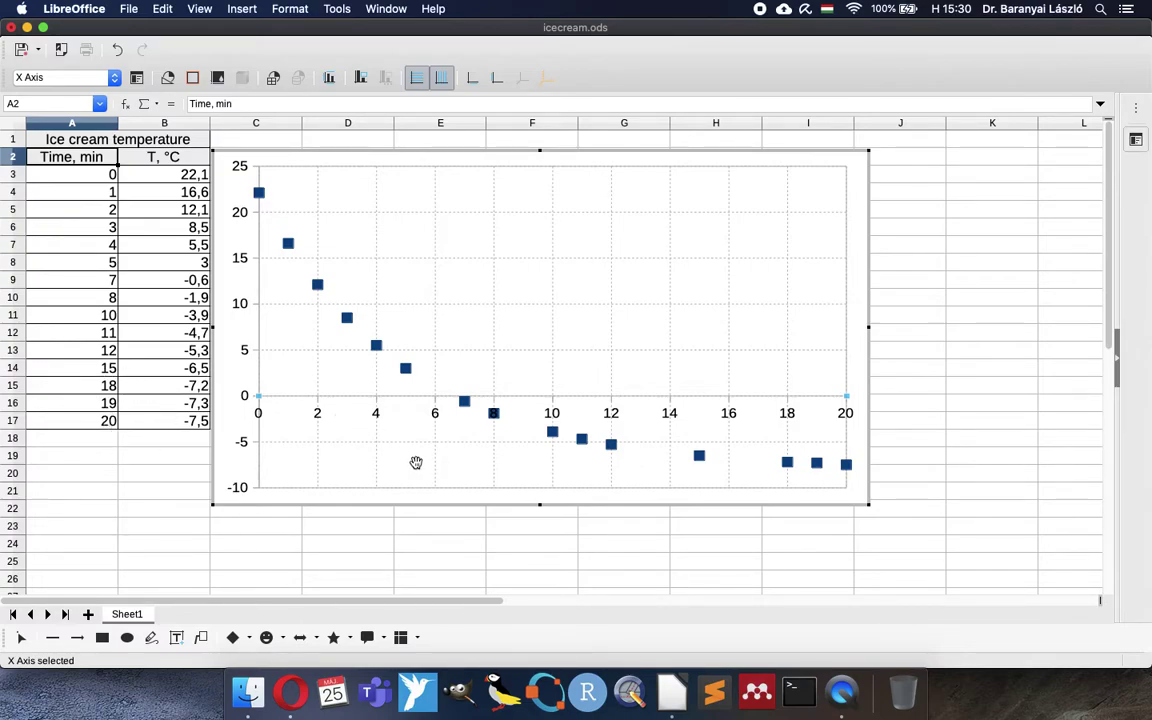
- Add the axis titles "Time, min" for the X axis and "Temperature, °C" for the Y axis
click(243, 12)
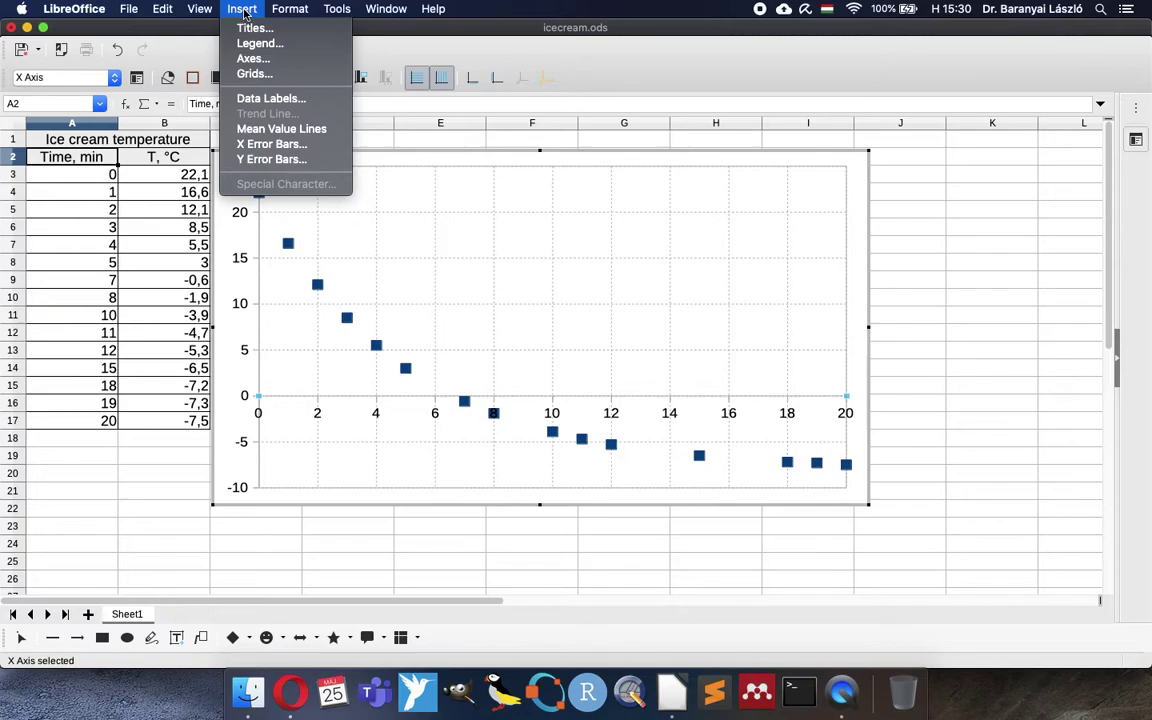
click(245, 27)
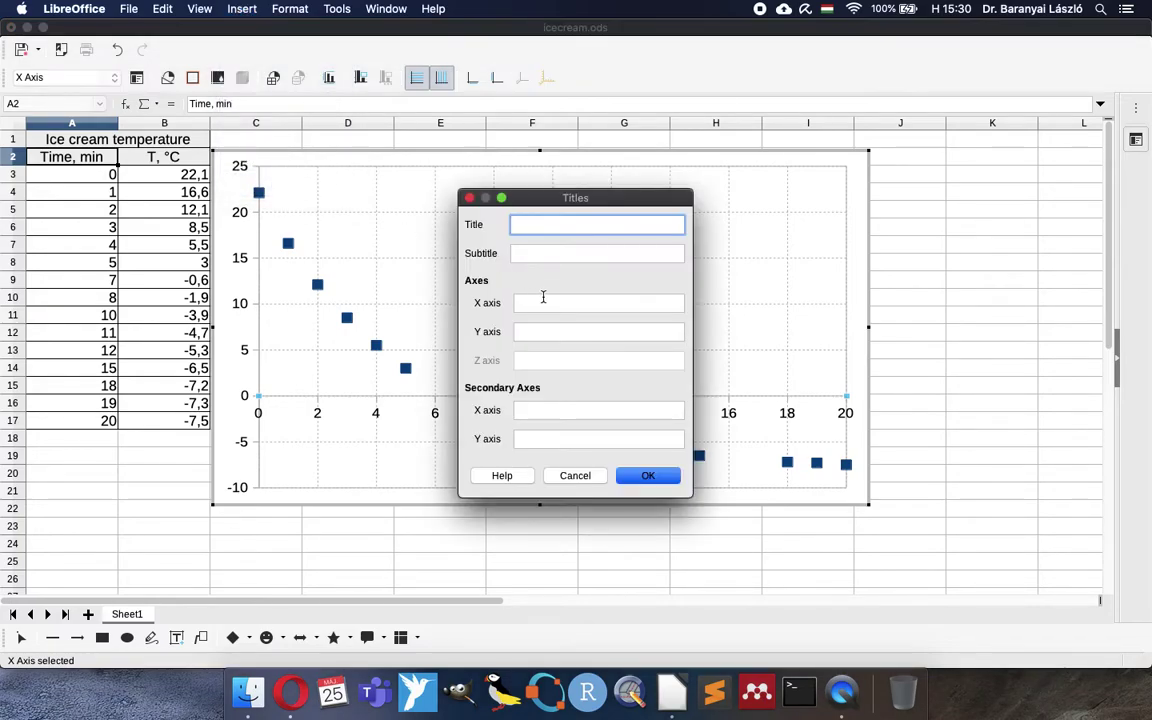
click(543, 304)
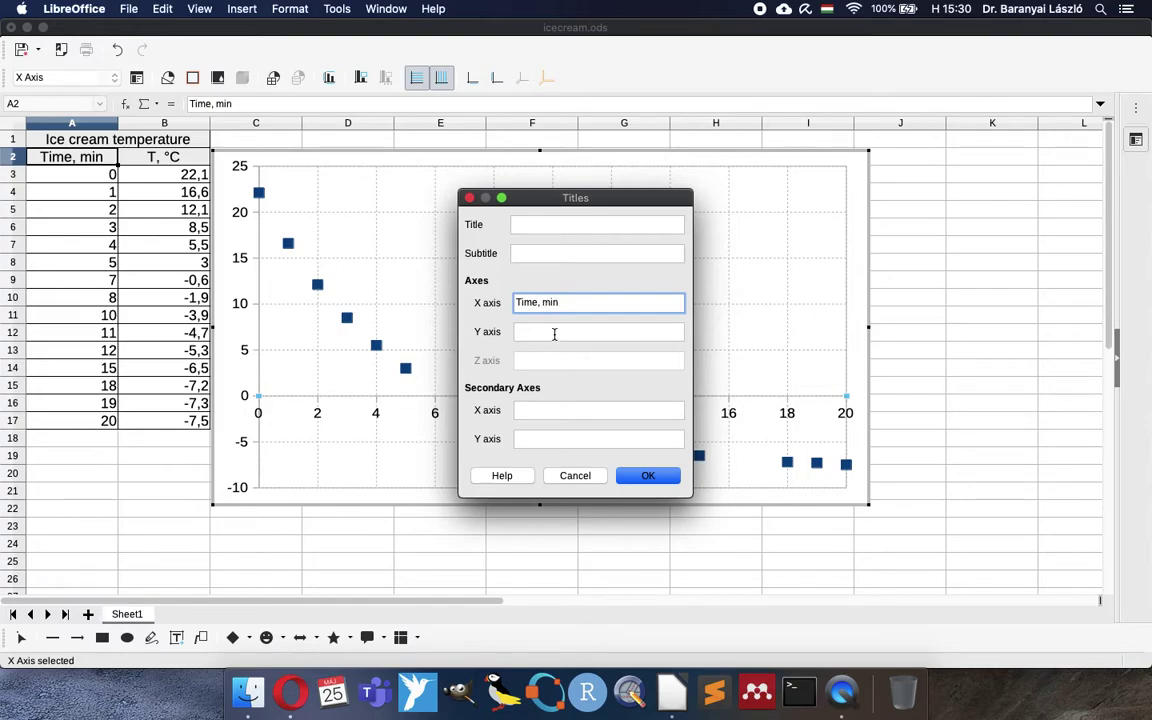
click(554, 332)
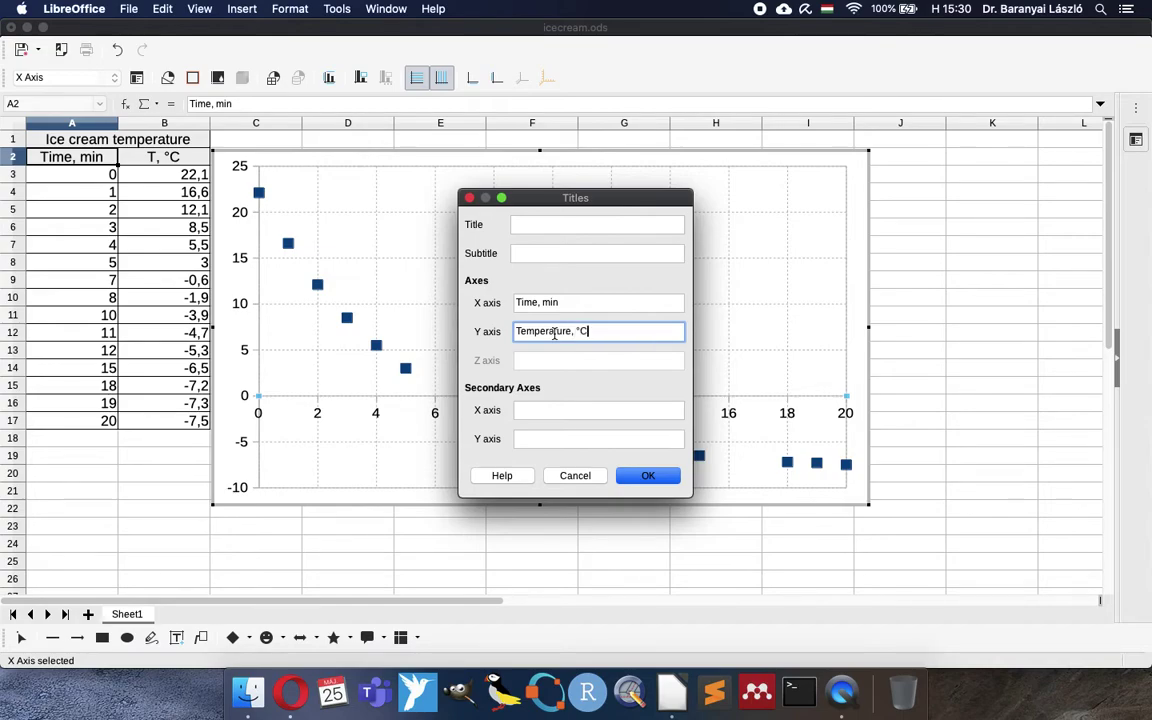
click(649, 476)
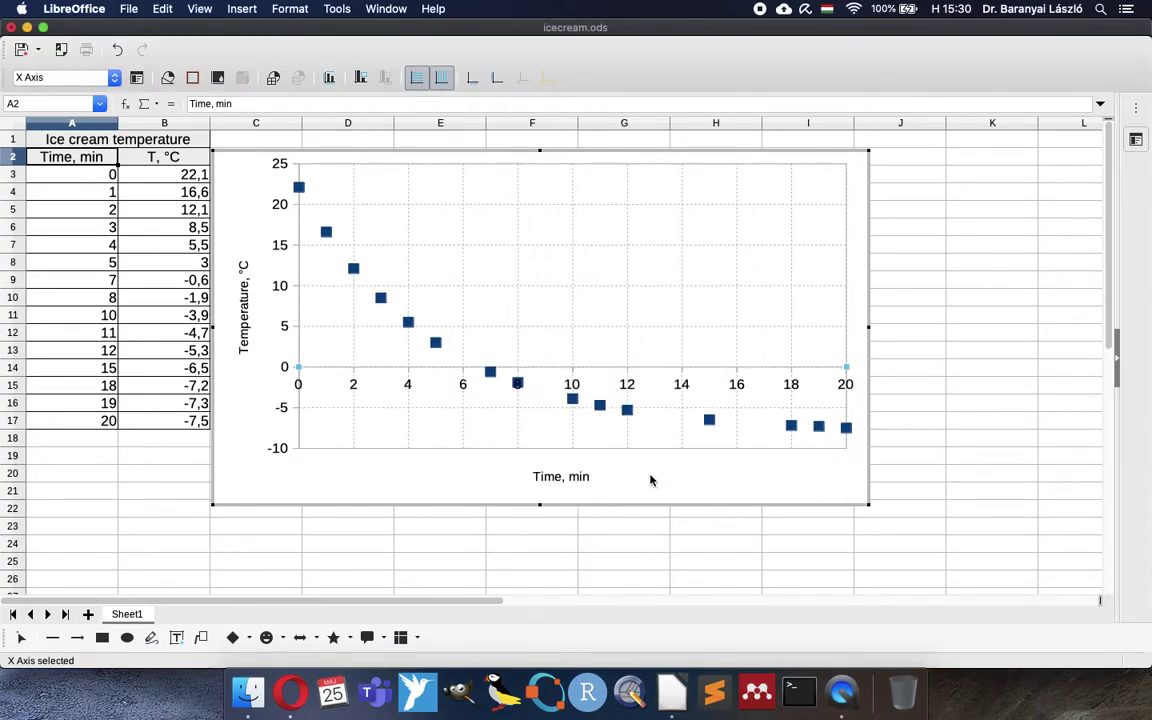
- Leave chart editing and move the chart away from the data table, with its corner in column E near row 7
click(574, 512)
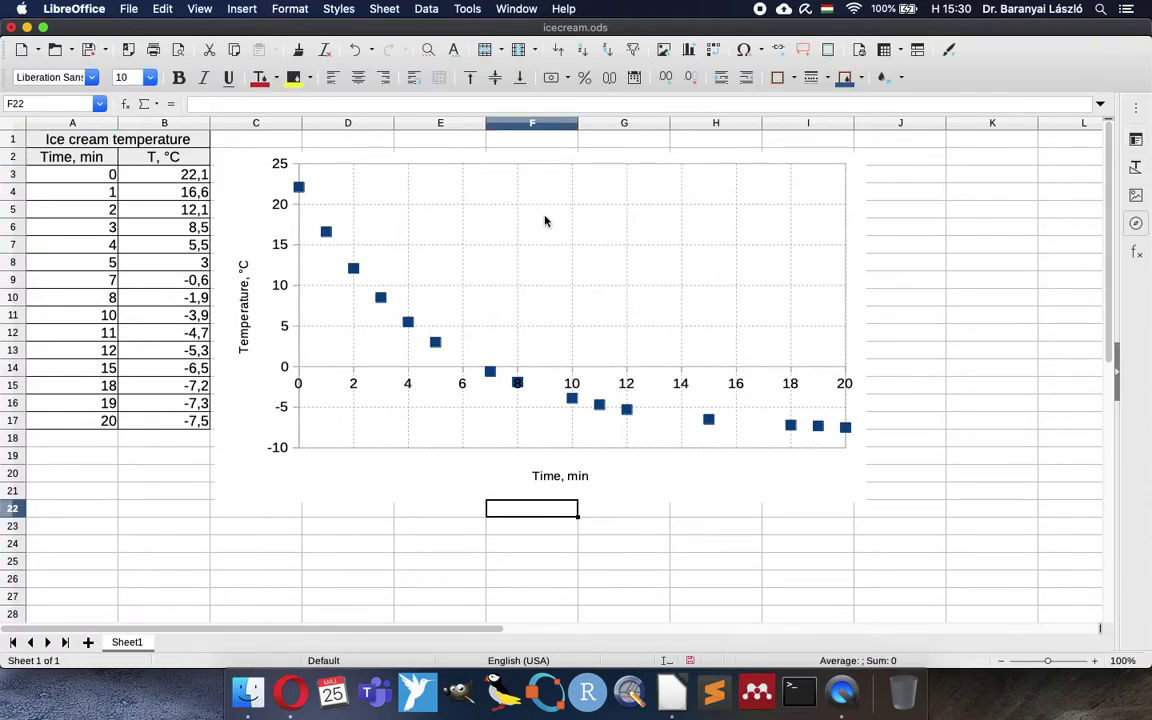
drag(545, 220, 758, 306)
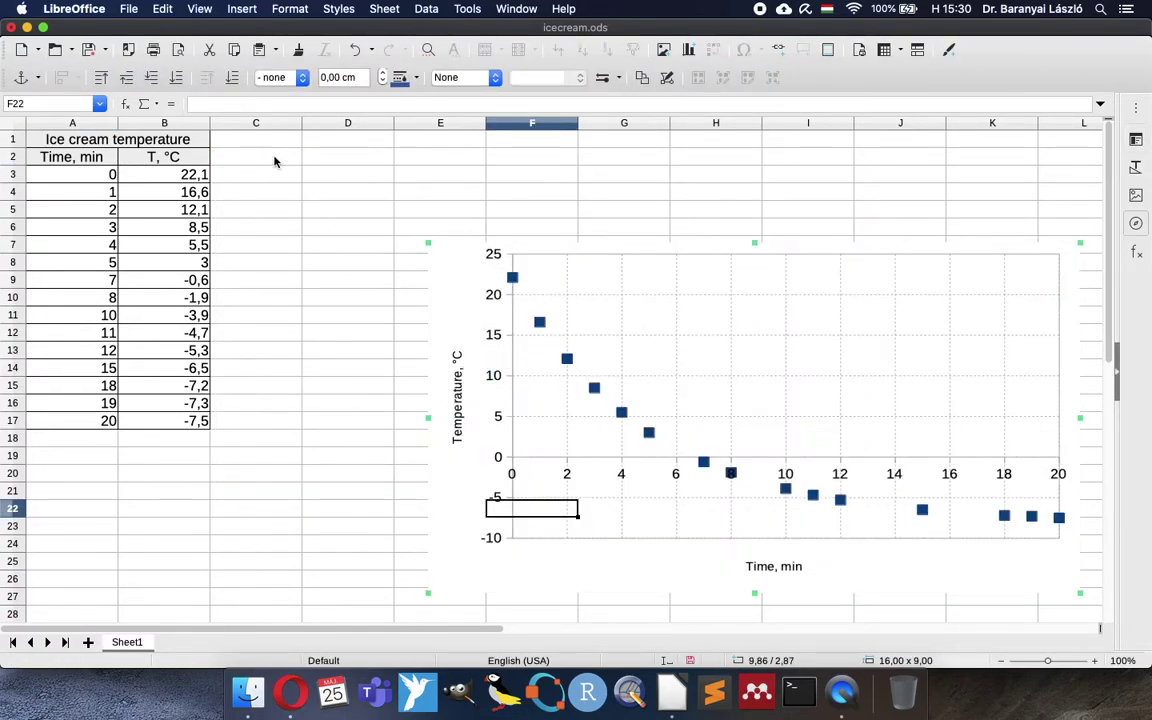
- Enter the column headers "Predicted, °C" in C2 and "Error" in D2
click(275, 158)
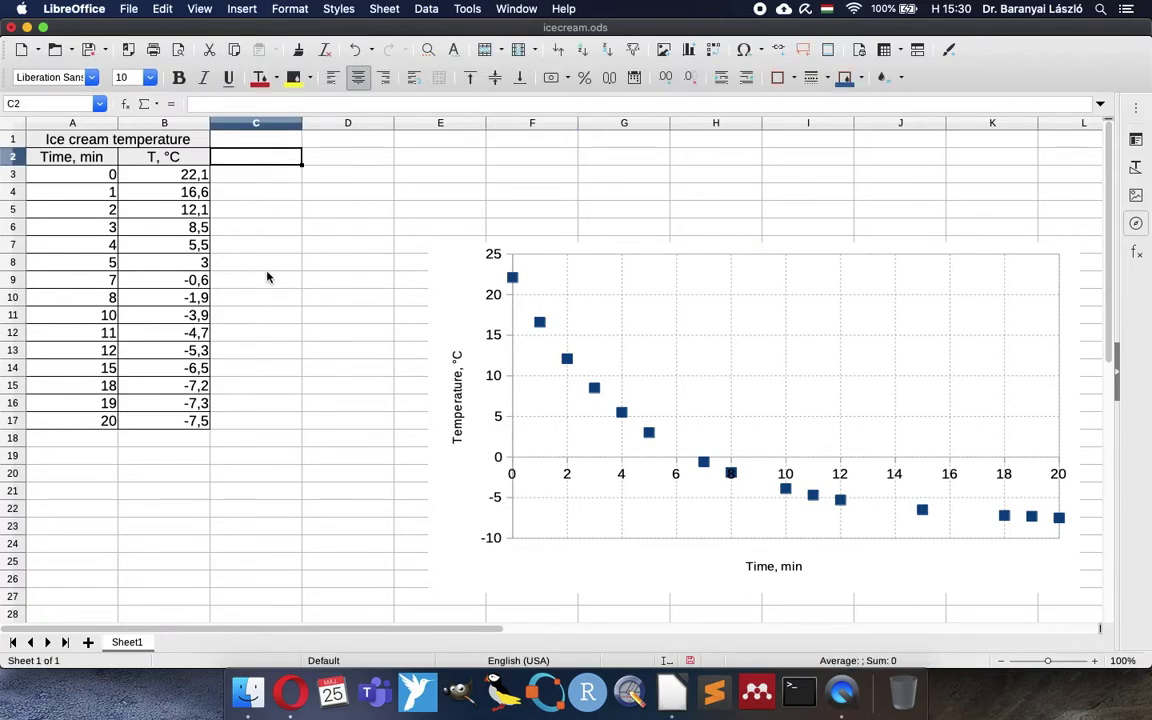
text(Pr)
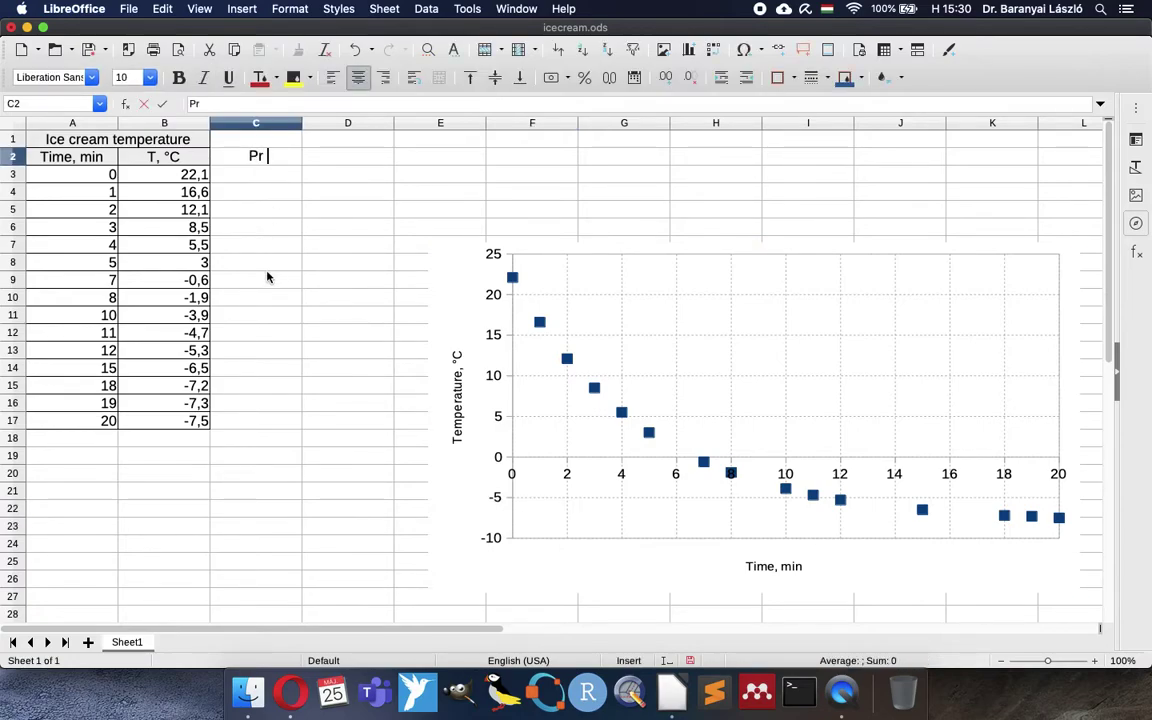
text(edicted)
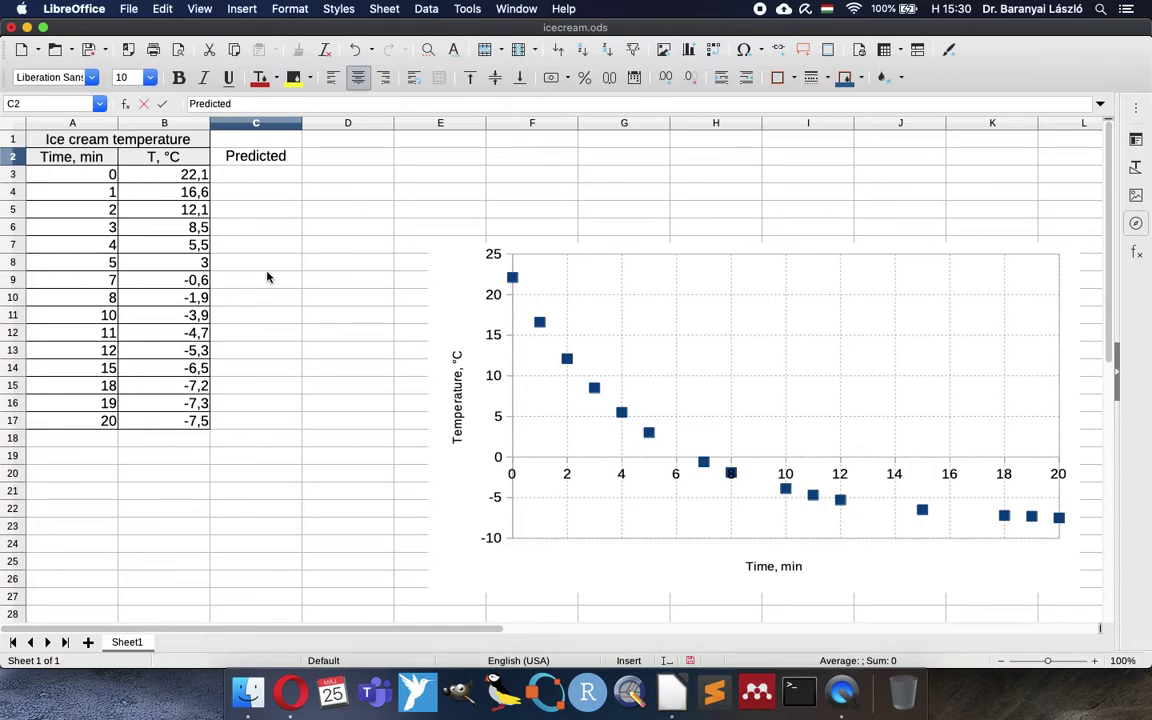
text(, °C)
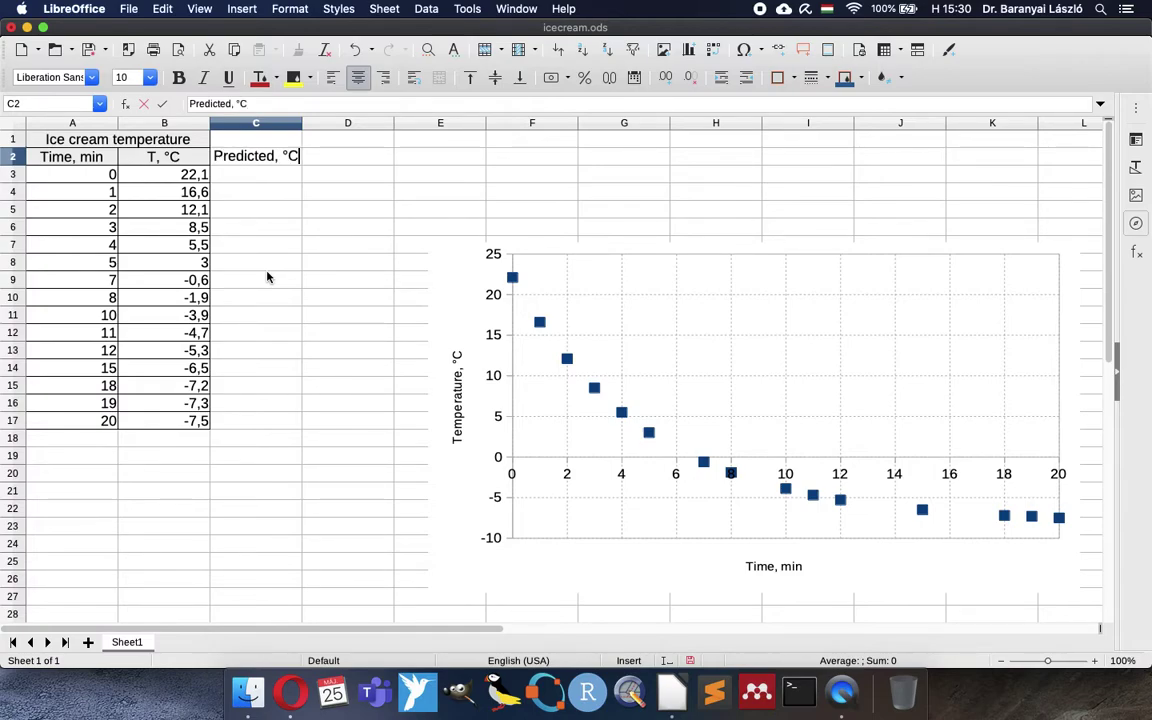
key(Tab)
text(Error)
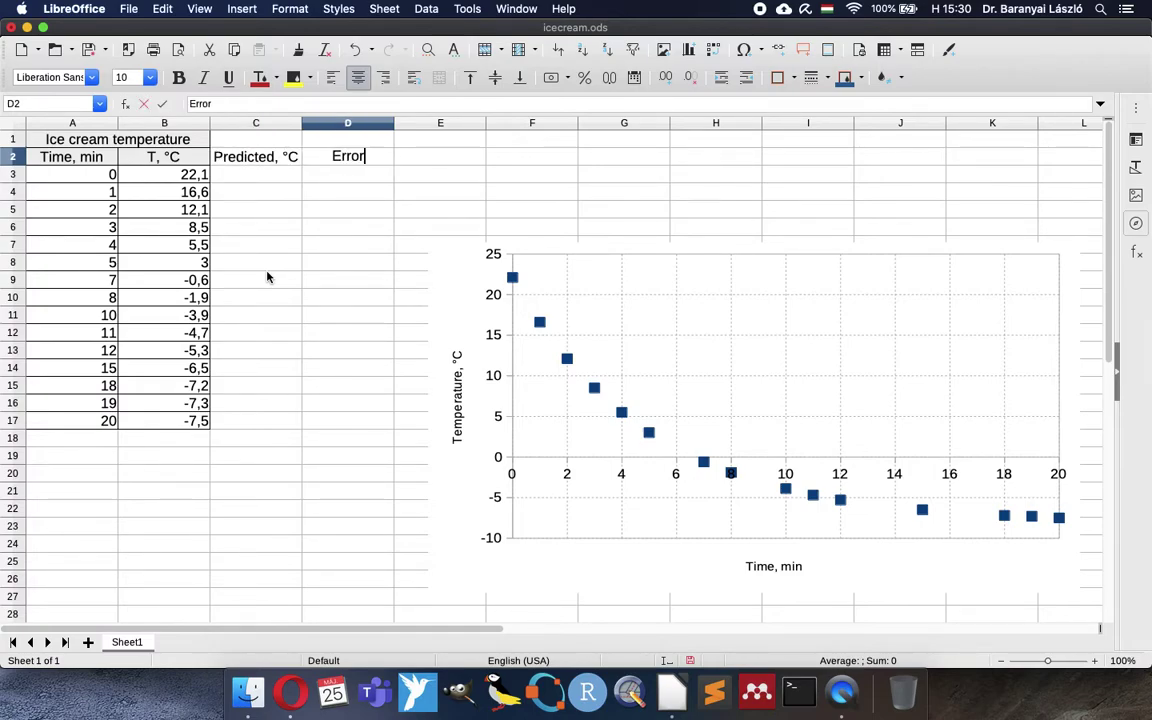
key(Return)
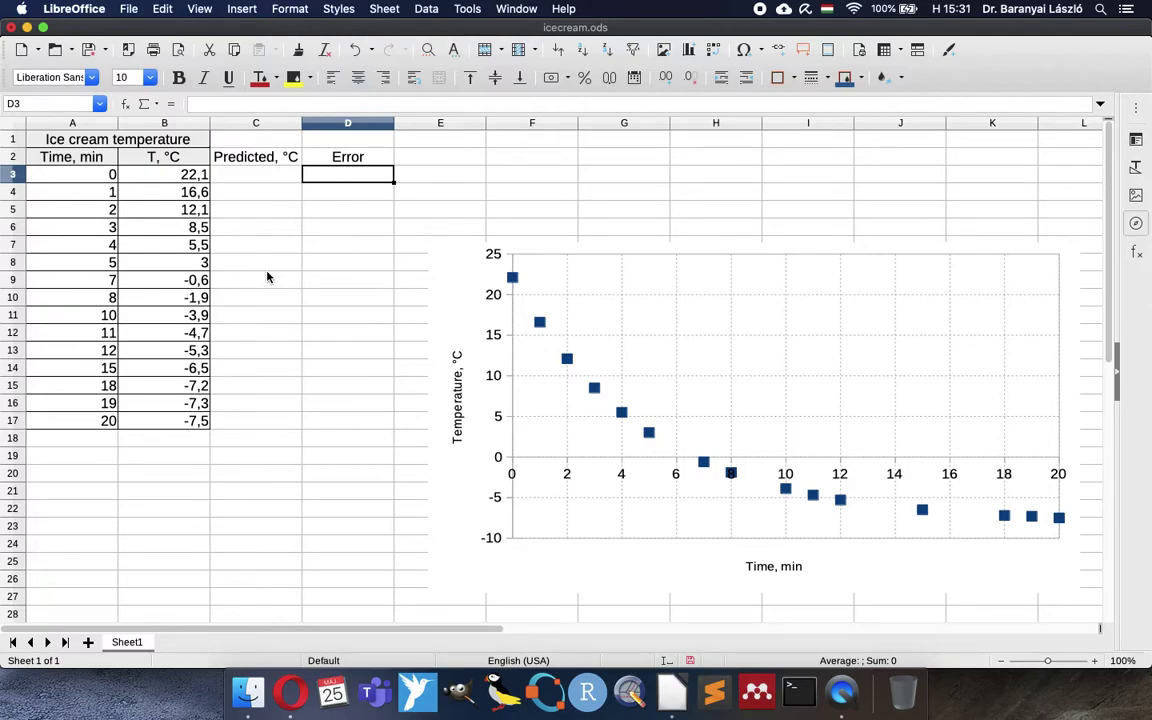
key(Left)
key(Left)
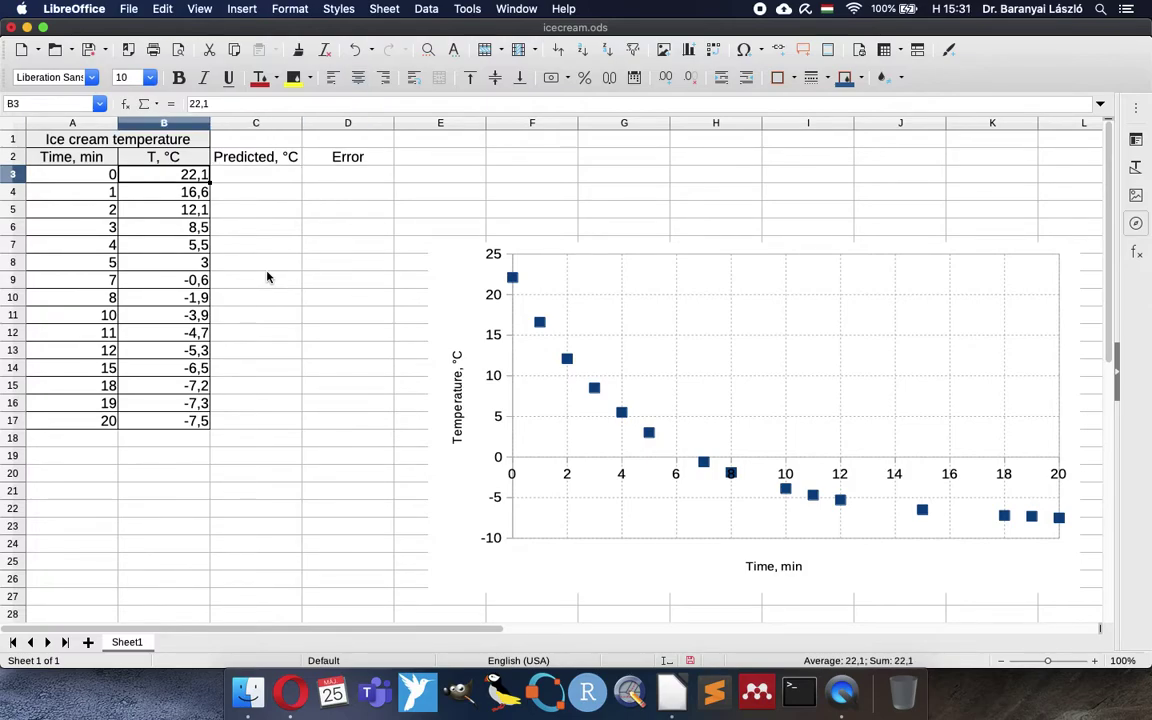
- Merge the cells F1:G2 into one cell above the chart
key(Right)
key(Right)
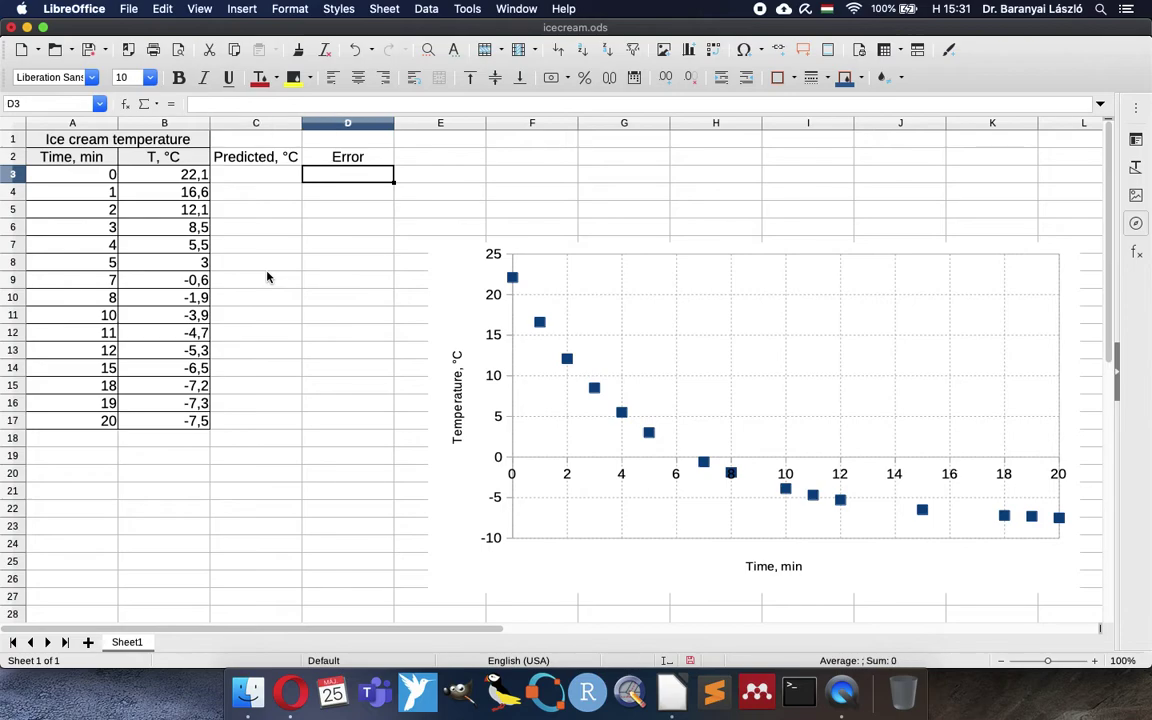
key(Up)
key(Up)
key(Right)
key(Right)
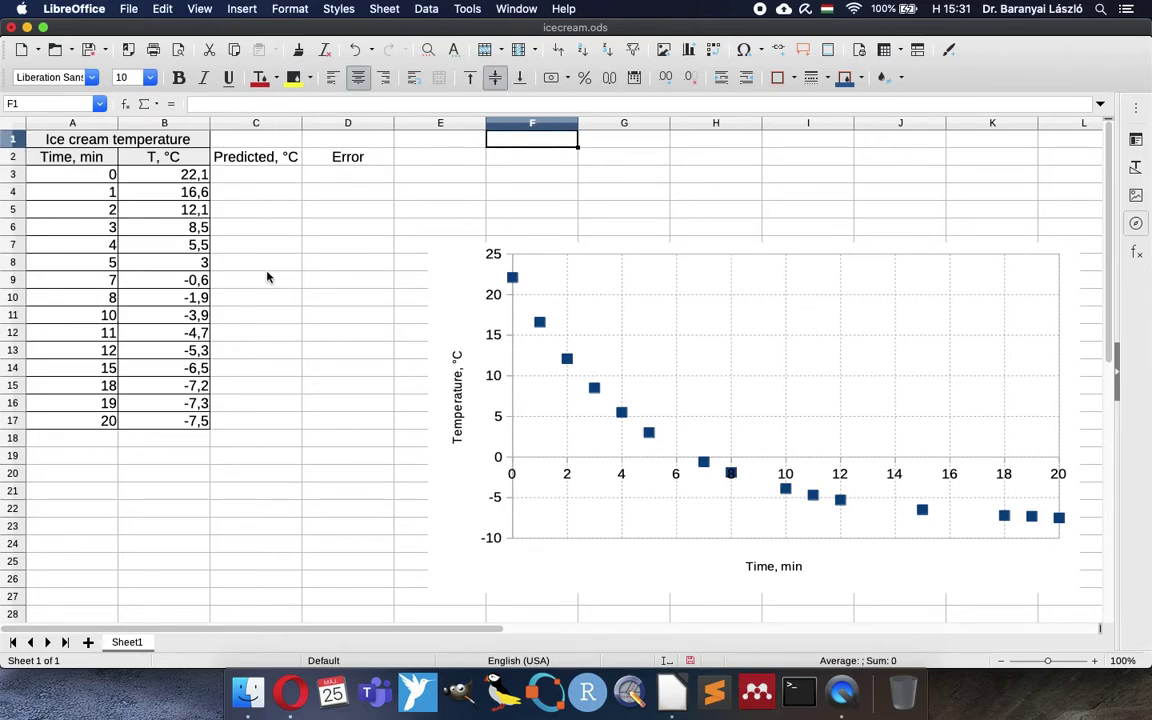
key(shift+Right)
key(shift+Down)
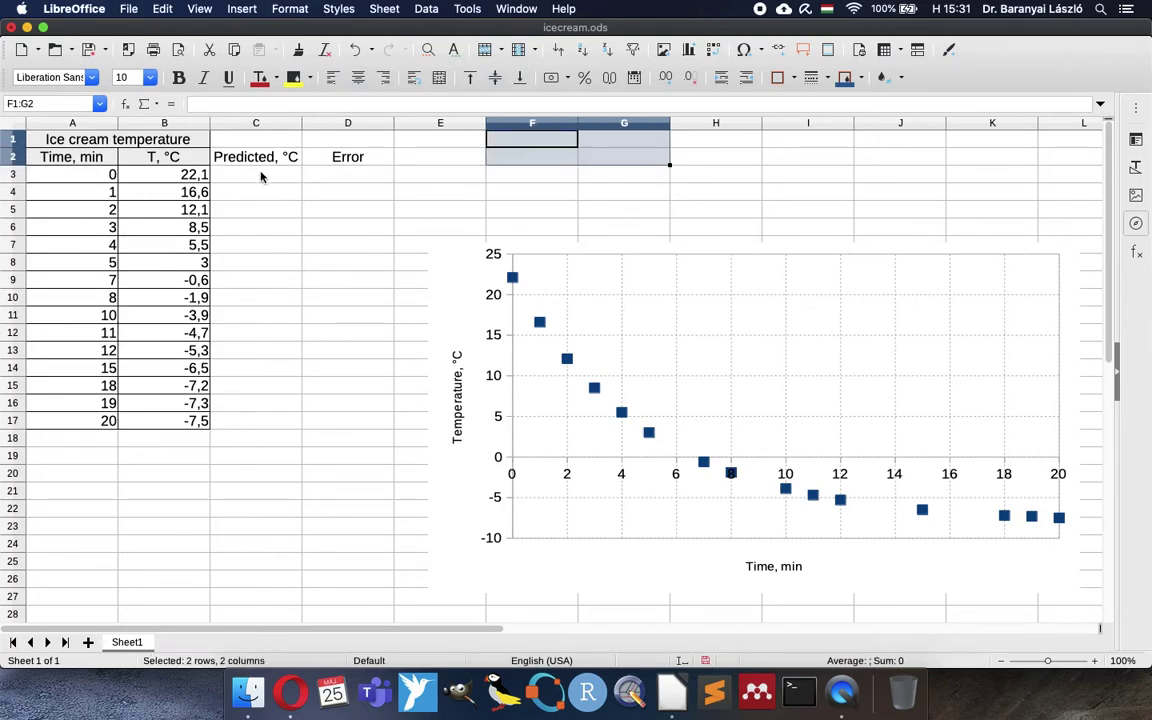
click(439, 77)
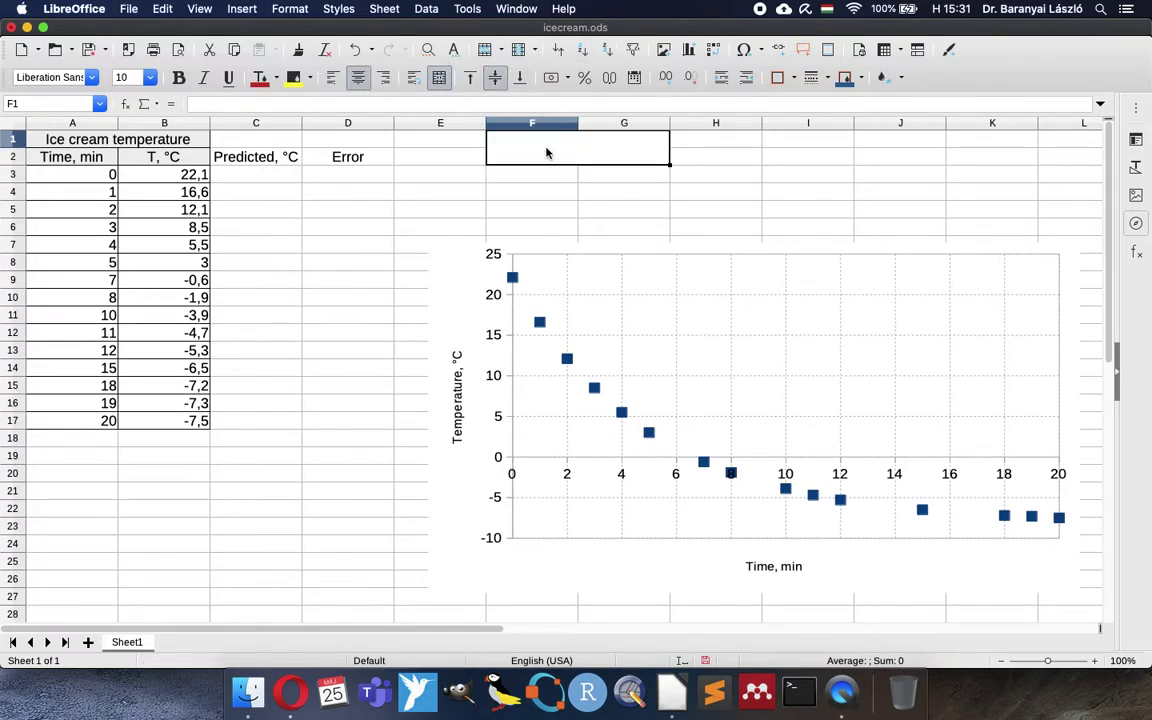
- Insert the formula object T = A - B( 1 - e^{-t/C} ) and centre it over the merged cell F1:G2
click(241, 9)
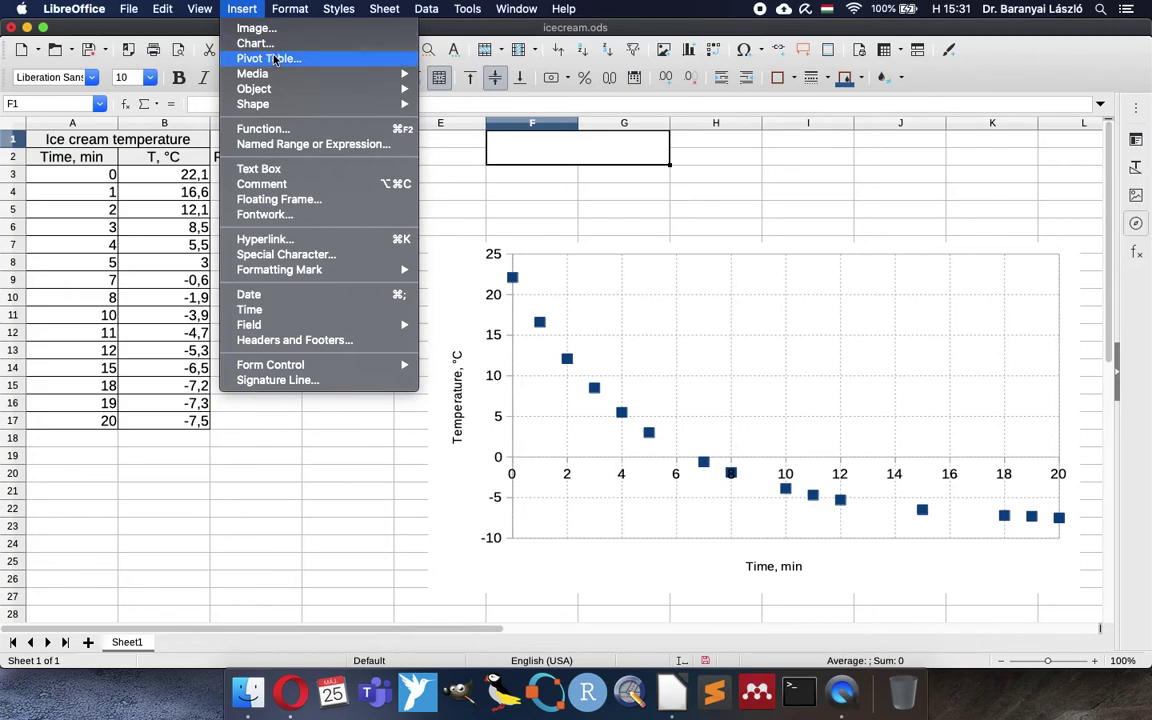
mouse_move(326, 88)
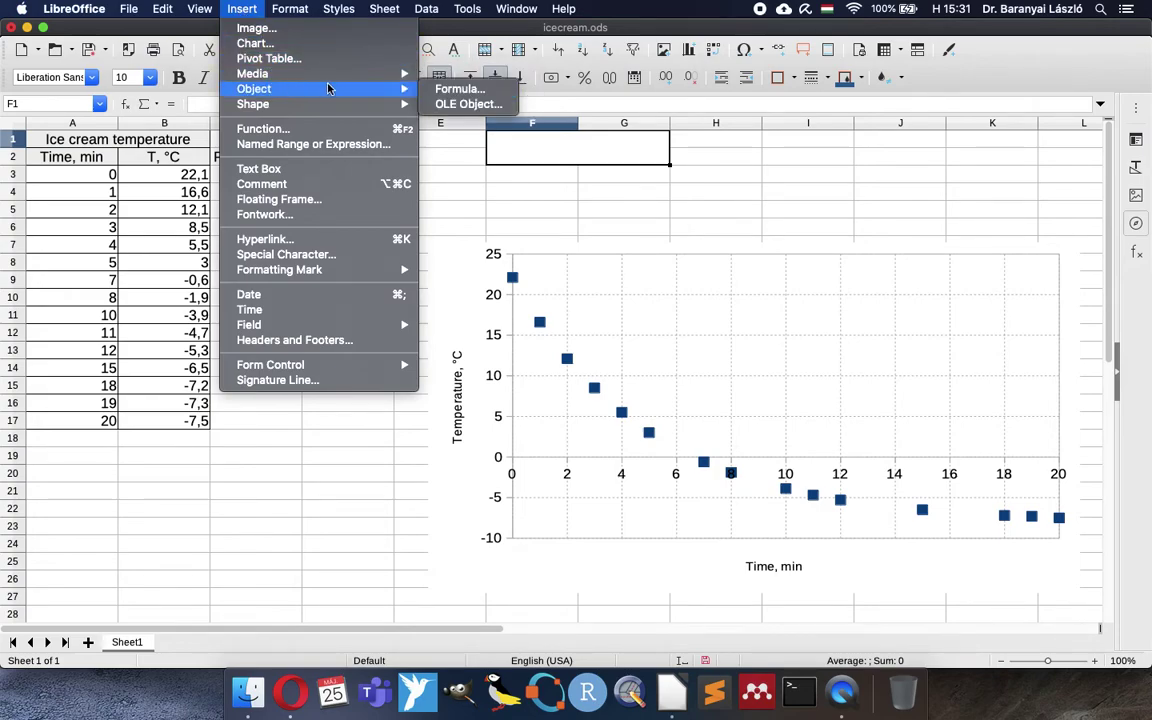
click(437, 90)
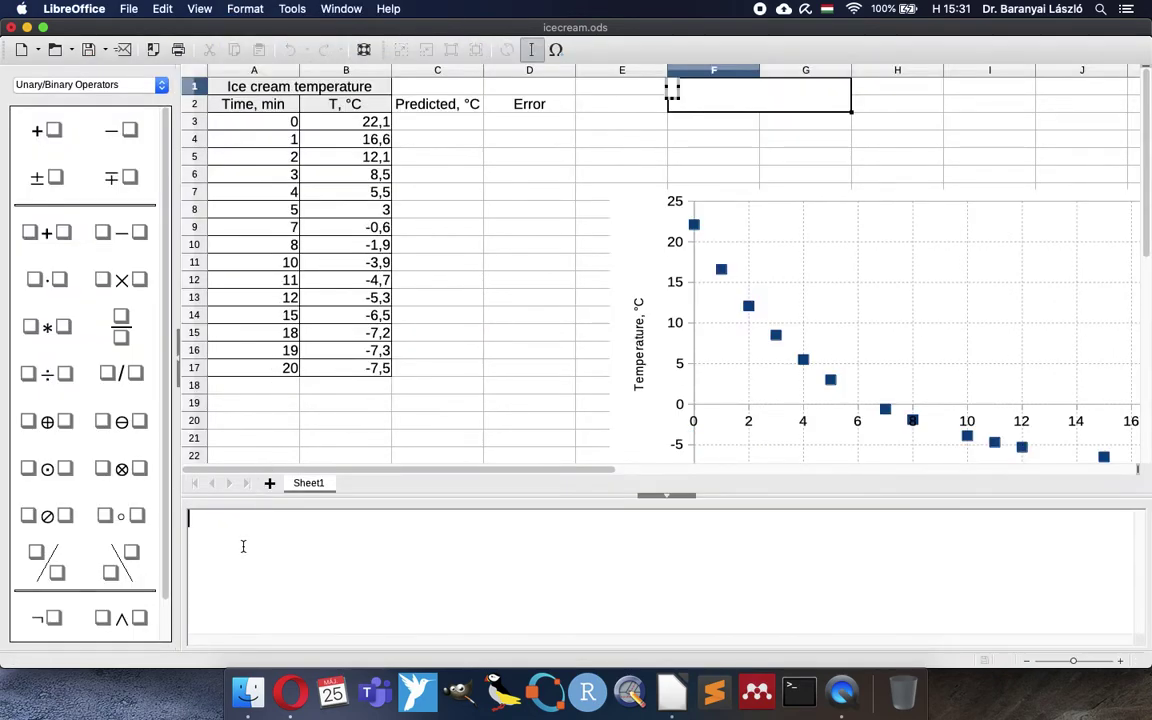
text(T = A)
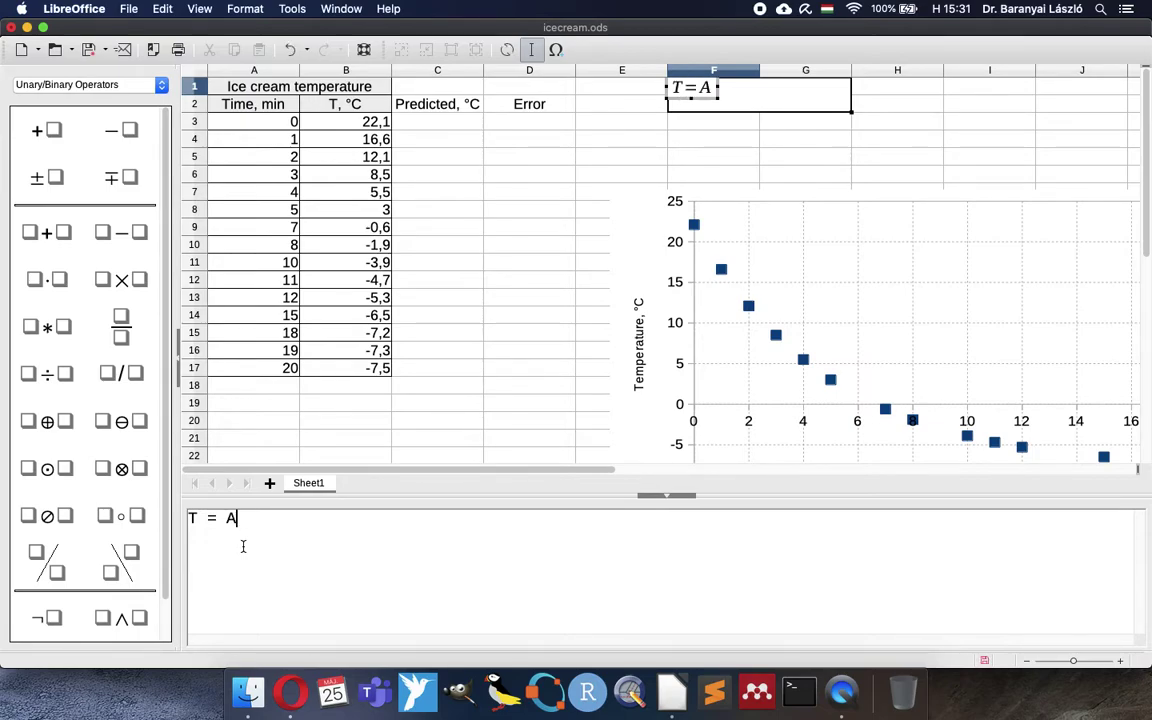
text( - B(1 - )
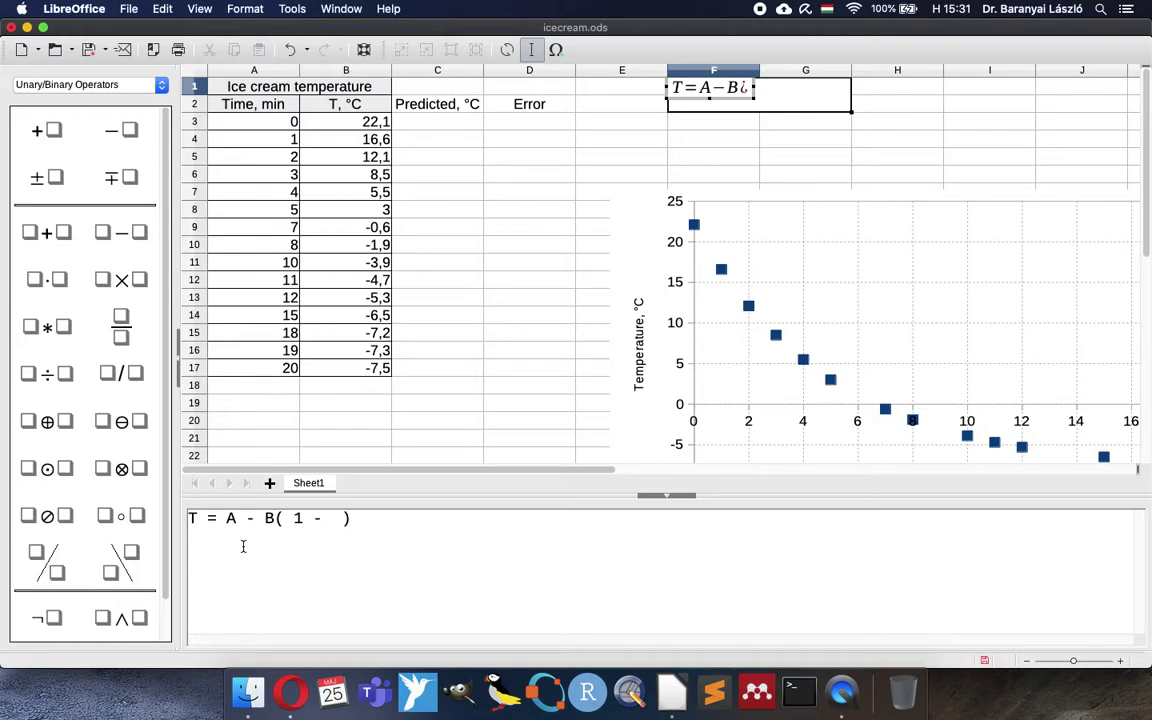
text(e^{})
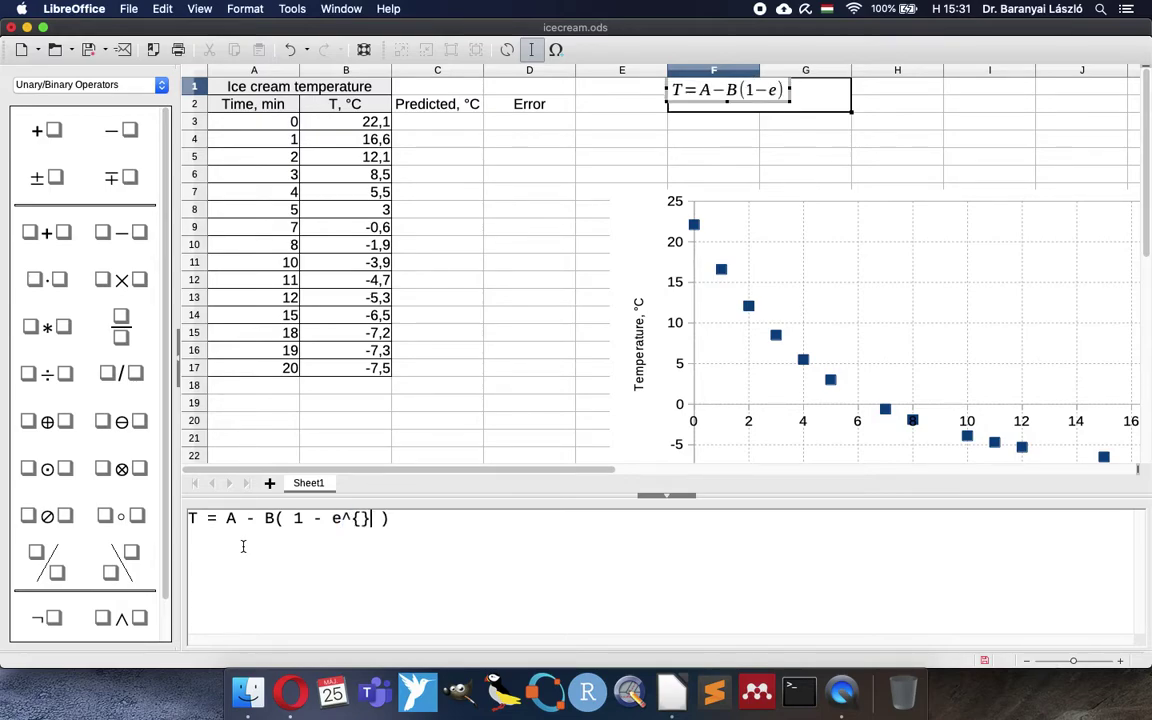
text(-t/C)
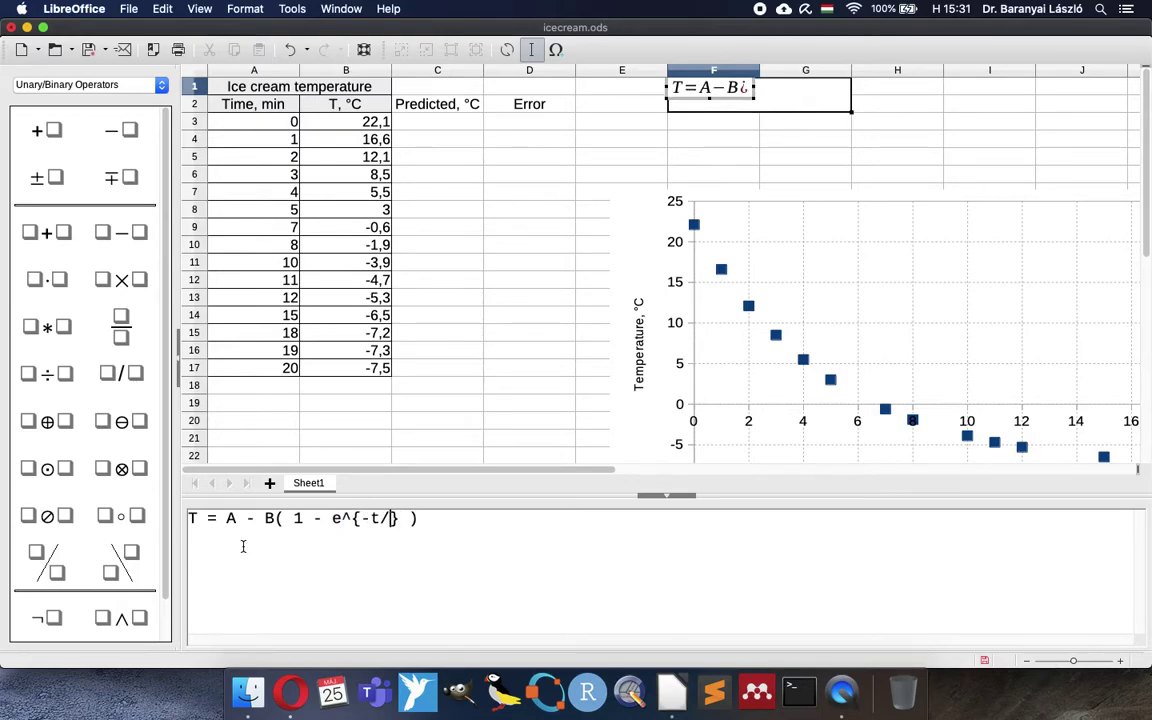
click(887, 112)
mouse_move(617, 152)
mouse_down()
mouse_move(592, 141)
mouse_move(636, 145)
mouse_up()
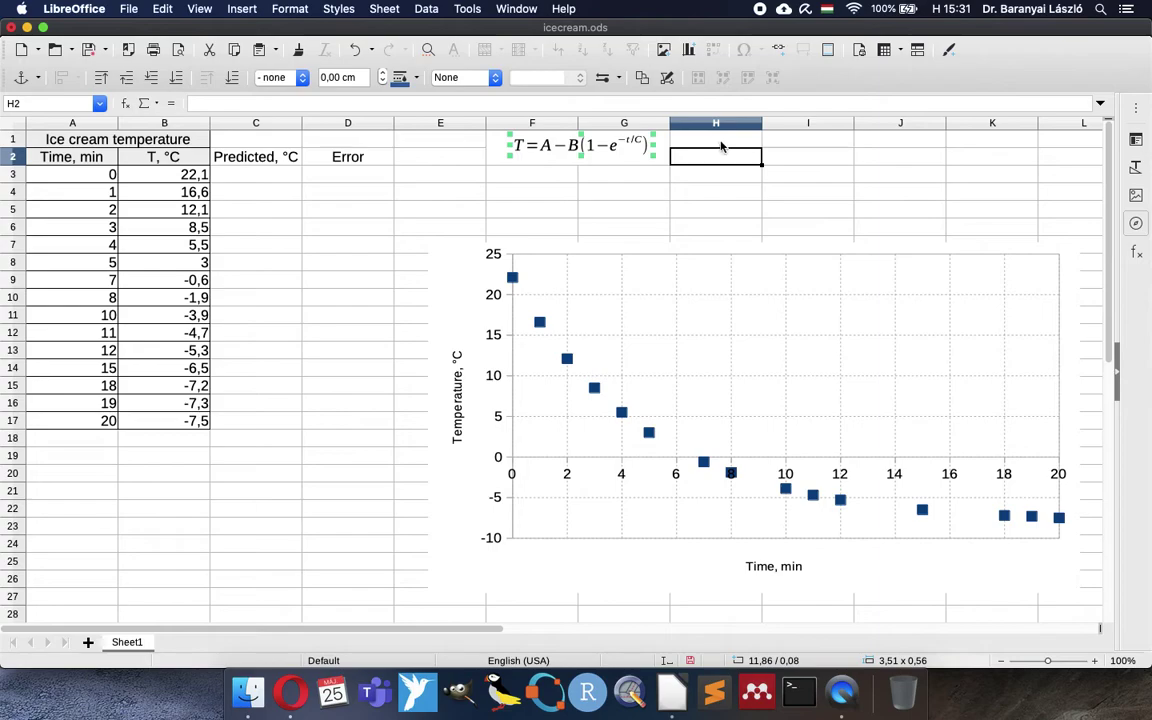
- Enter the parameter labels A, B and C in cells H1, I1 and J1
click(718, 145)
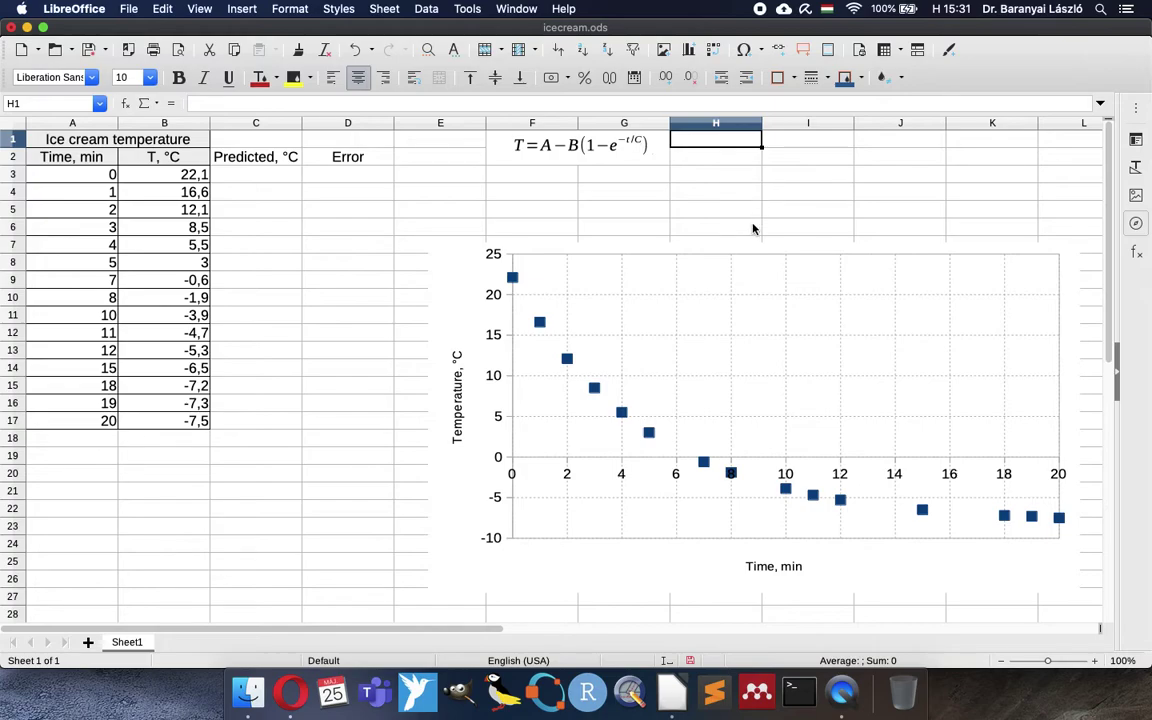
text(A)
key(Tab)
text(B)
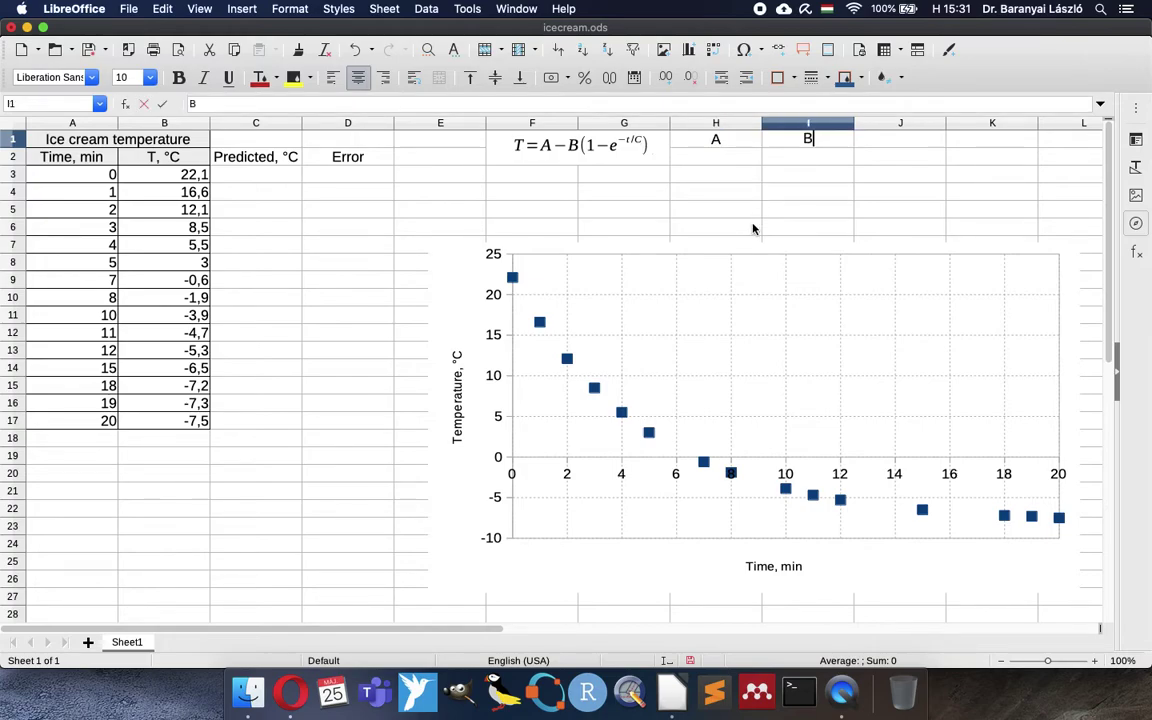
key(Tab)
text(C)
key(Return)
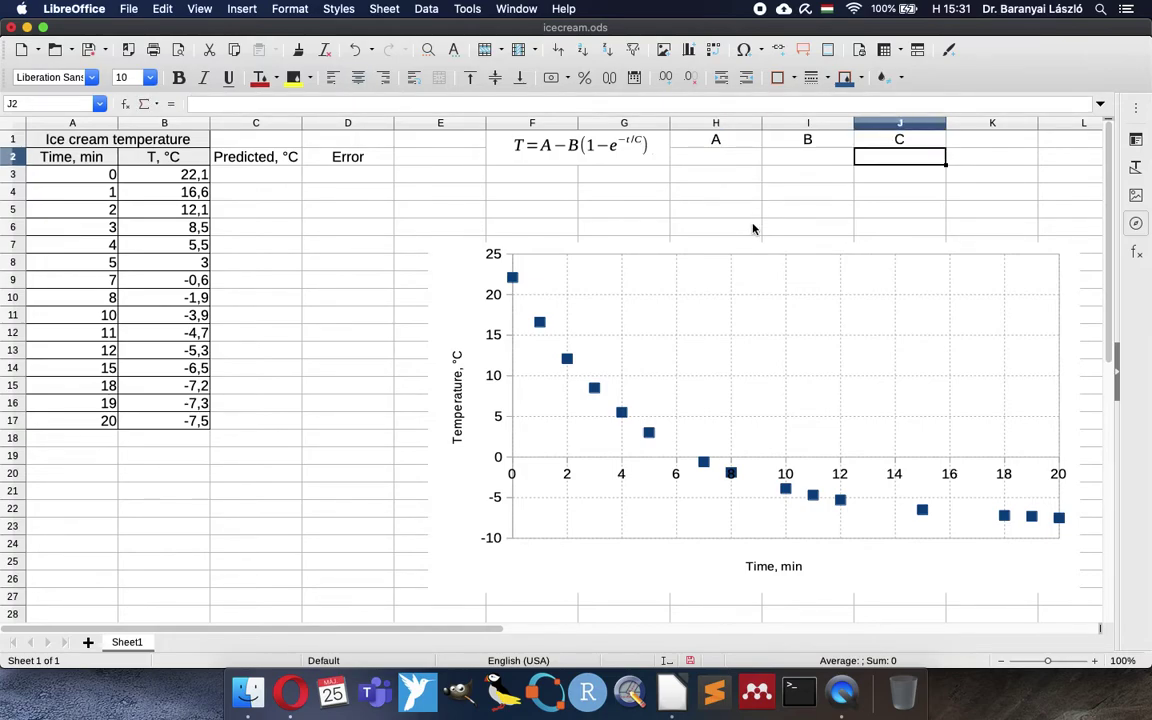
- Enter the starting value 1 for each of the three parameters in H2, I2 and J2
key(Left)
key(Left)
text(1)
key(Tab)
text(1)
key(Tab)
text(1)
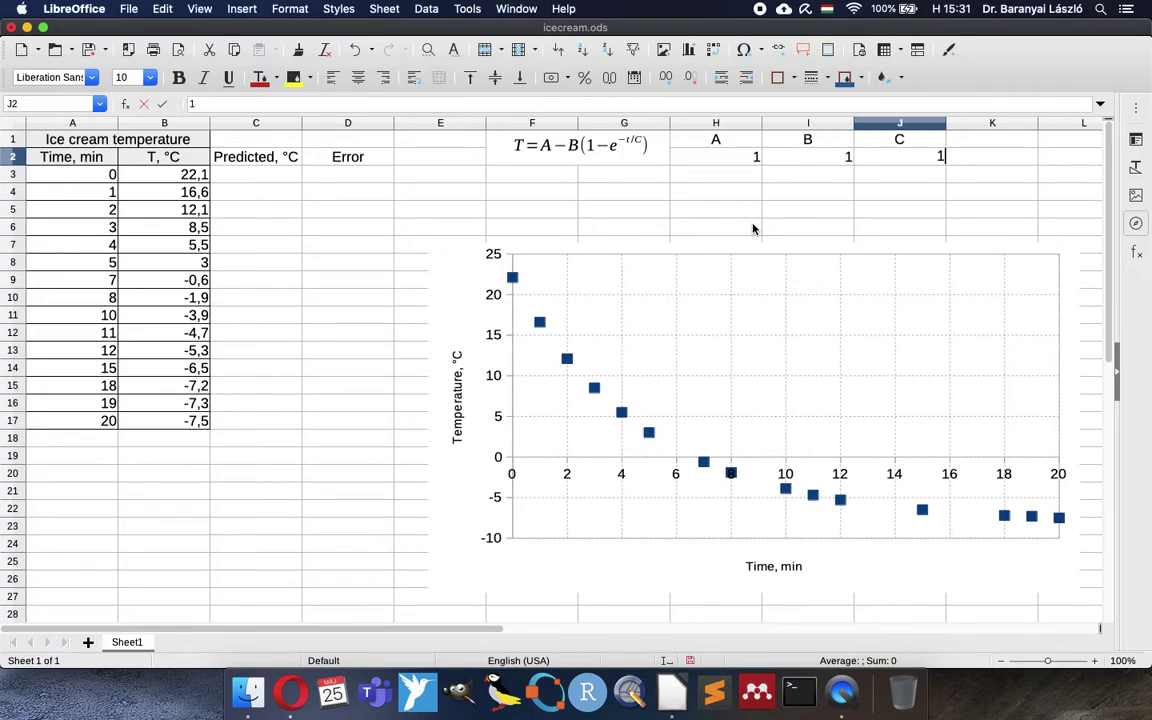
key(Return)
- Fill the parameter value cells H2:J2 with the Yellow green background color
key(shift+Right)
key(shift+Right)
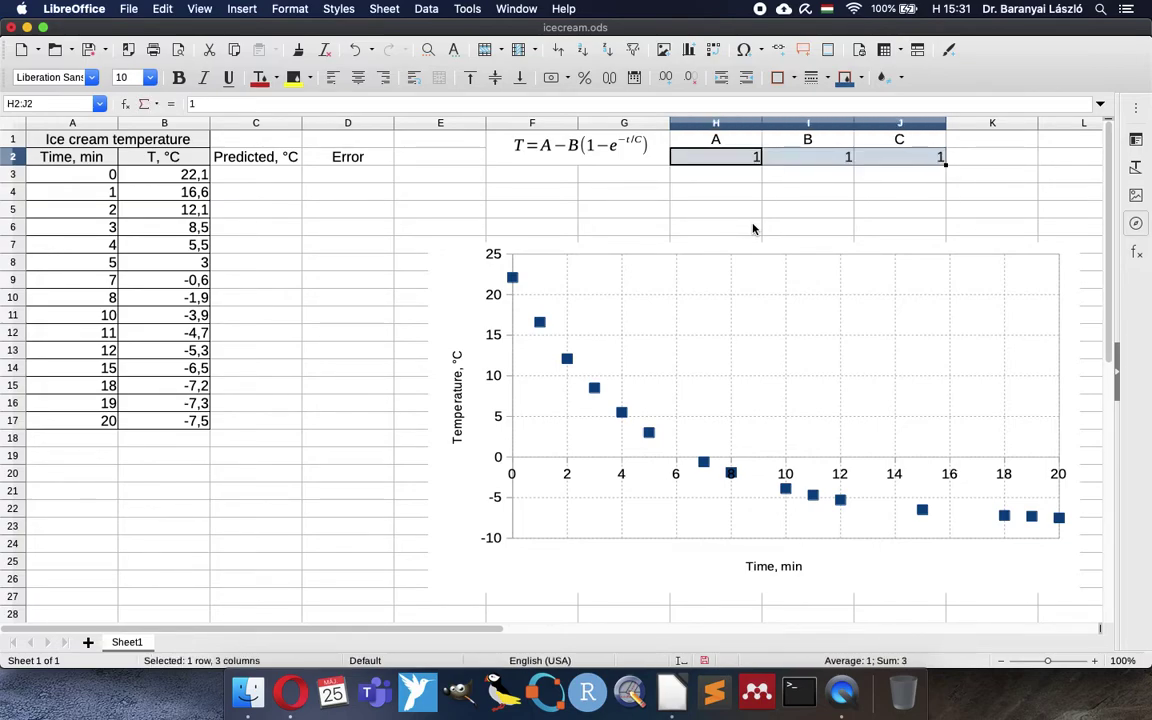
click(309, 77)
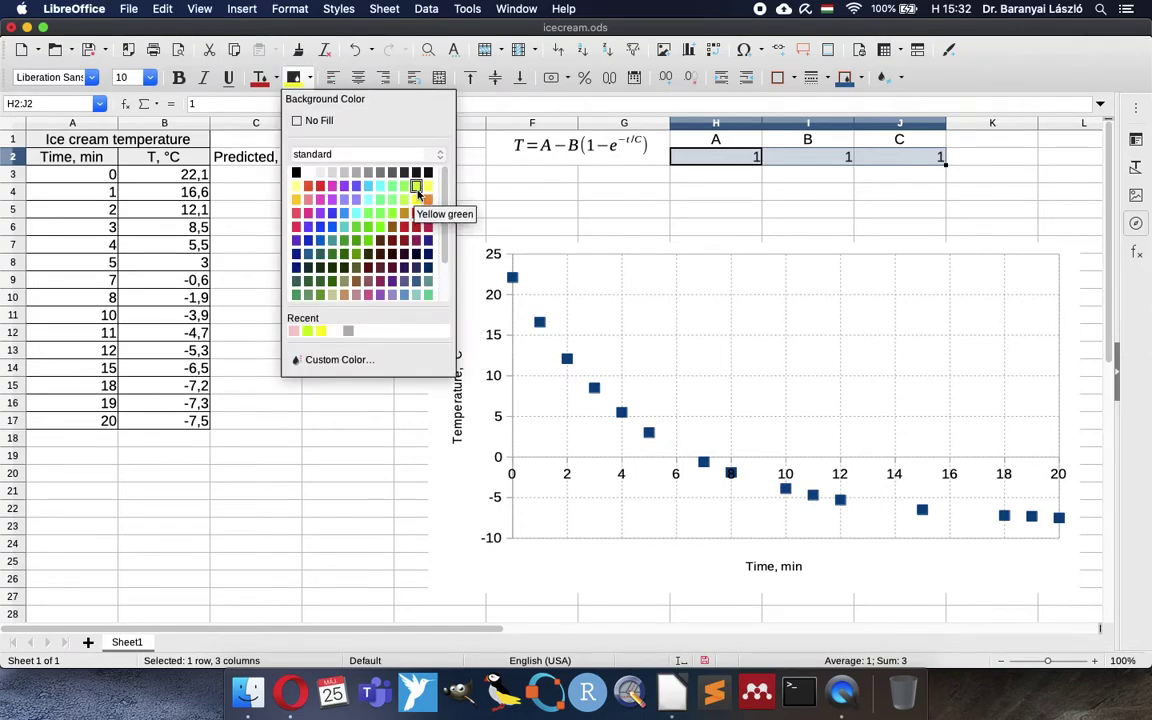
click(417, 189)
click(737, 163)
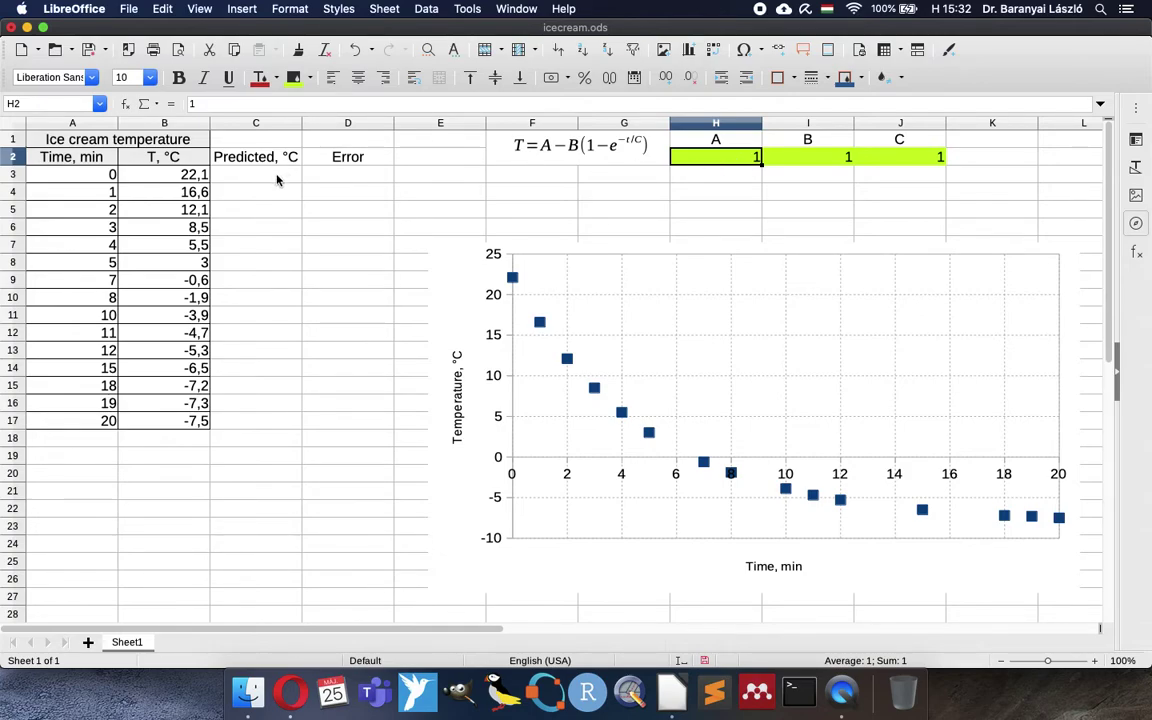
- Define the range name parA for cell H2, the value of parameter A
click(278, 179)
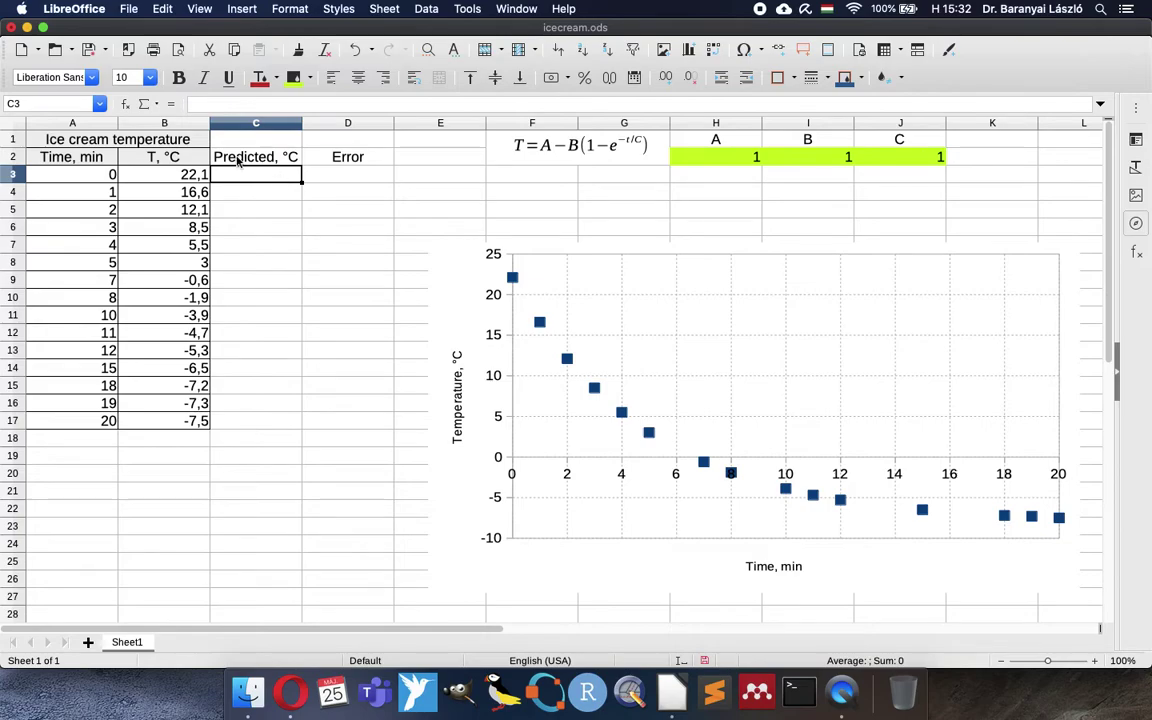
click(735, 162)
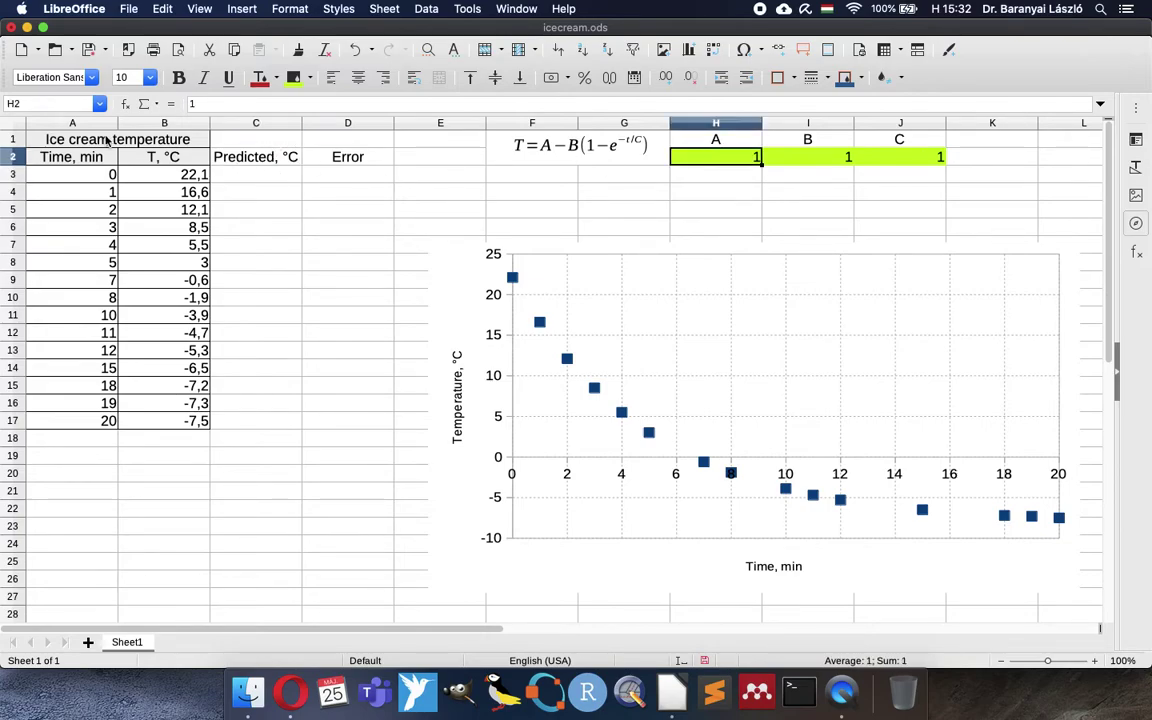
click(60, 104)
text(parA)
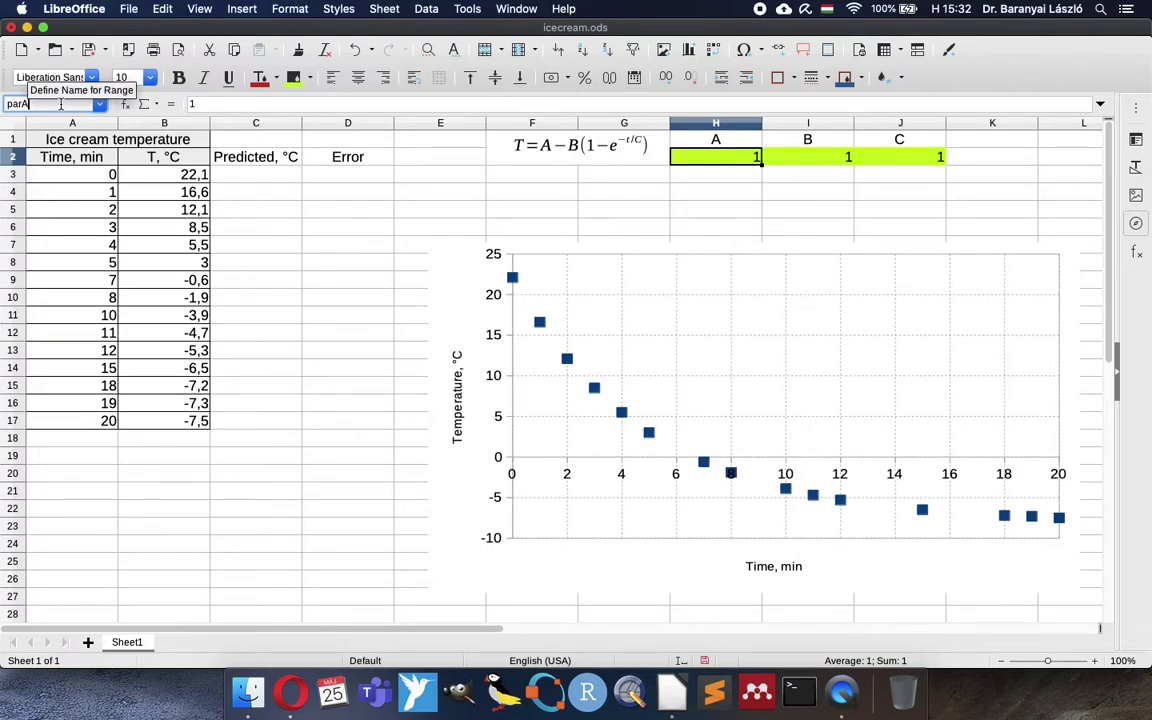
key(Return)
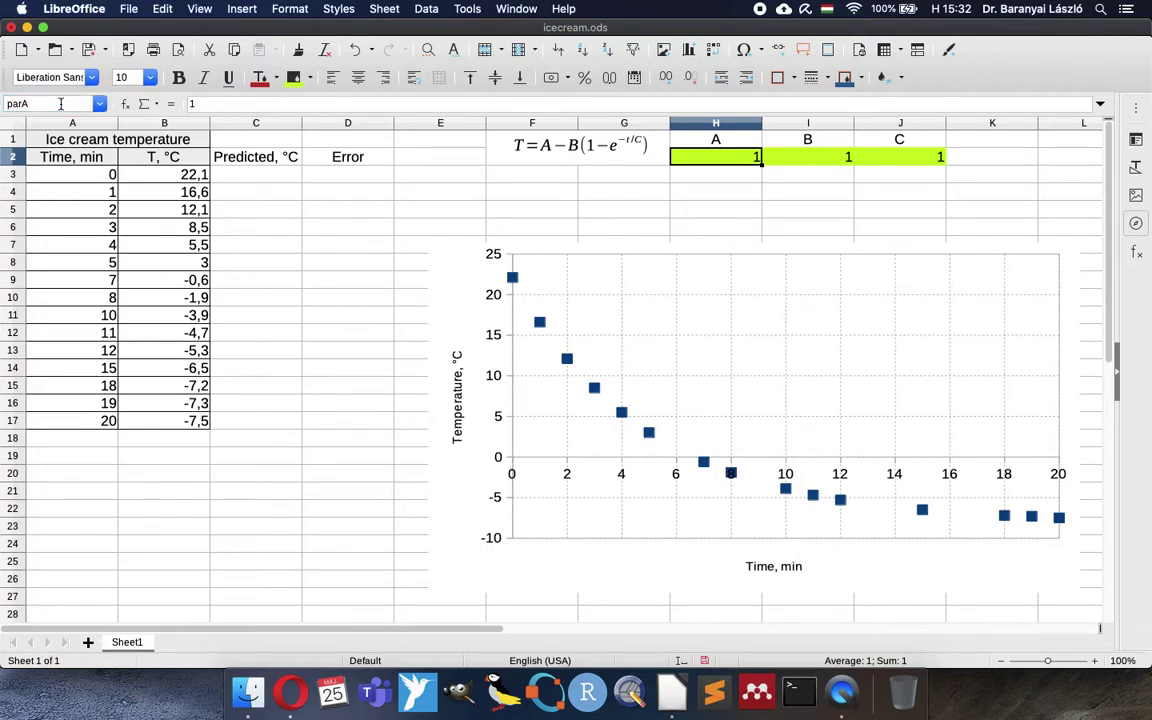
- Define the range name parB for cell I2, the value of parameter B
key(Tab)
click(60, 104)
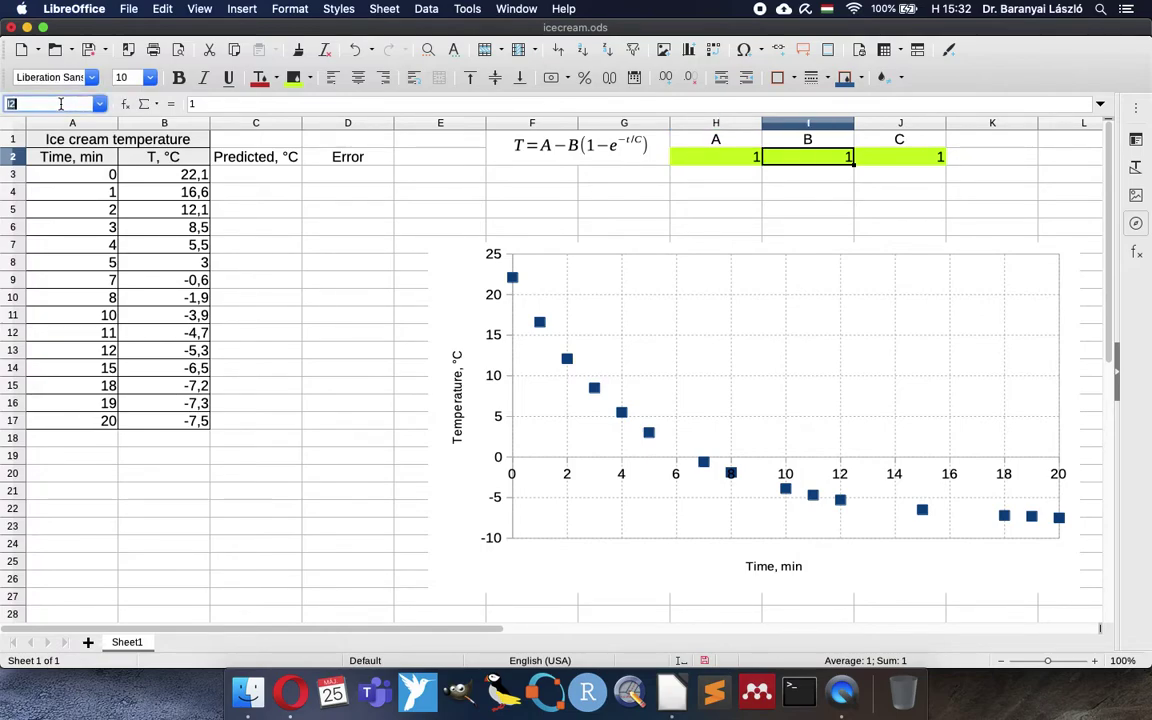
text(parB)
key(Return)
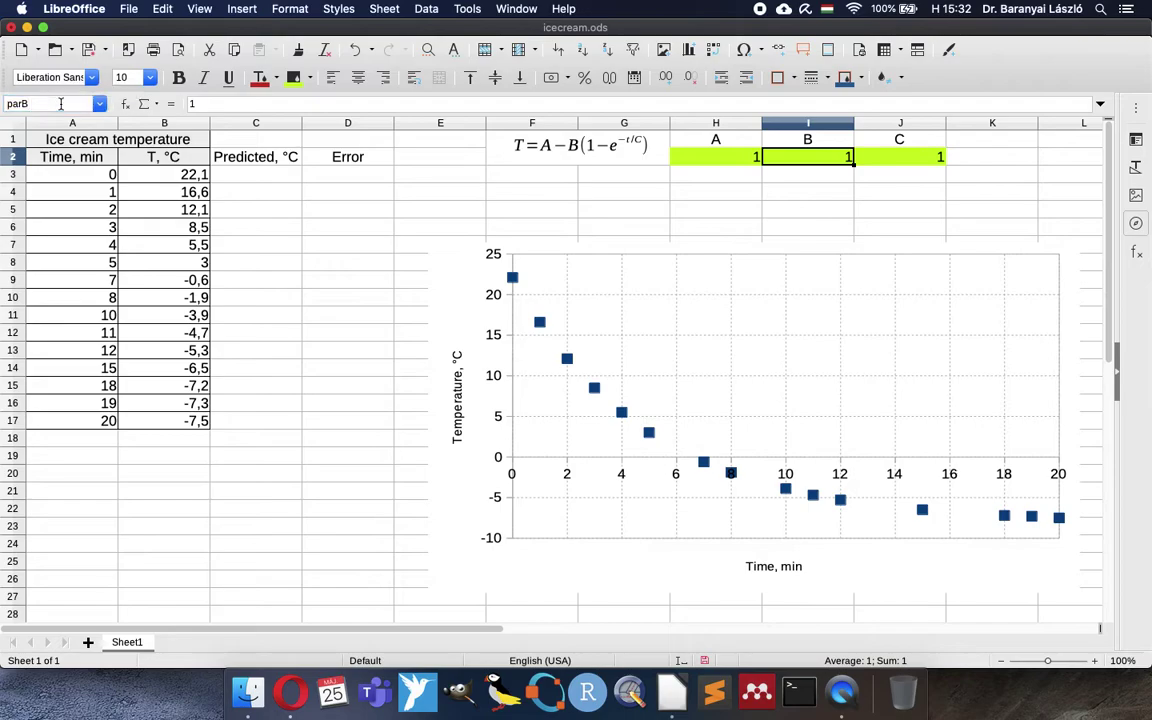
- Define the range name parC for cell J2, the value of parameter C
click(895, 156)
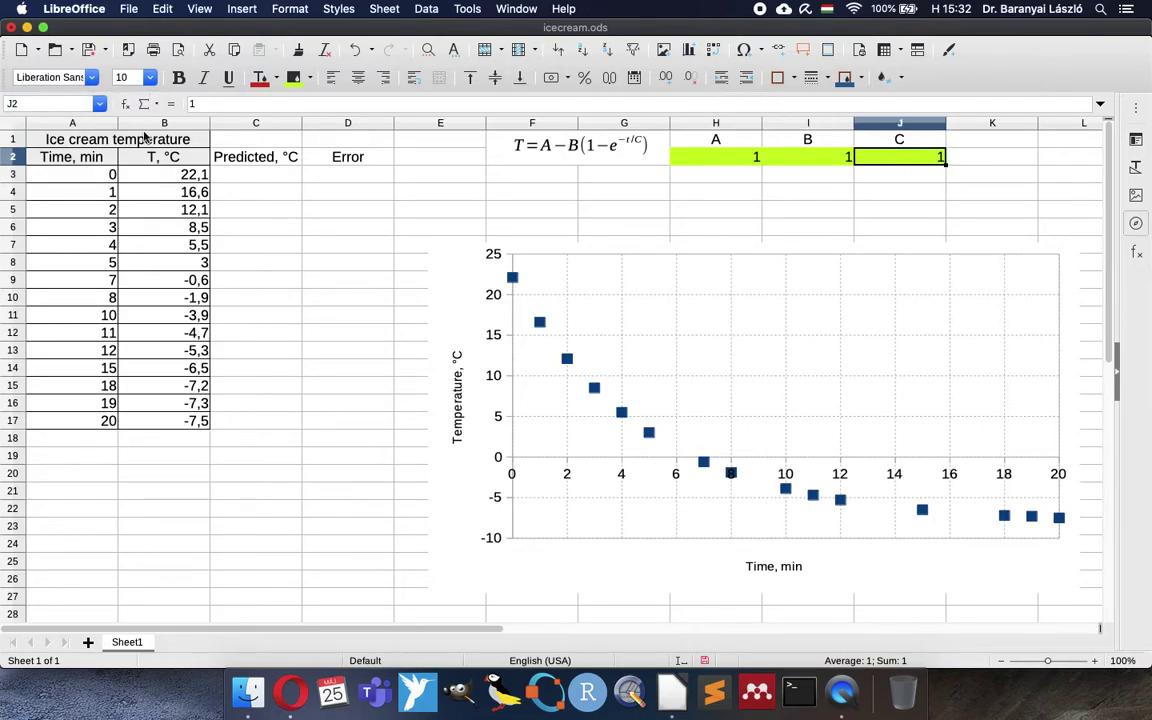
click(60, 104)
text(parC)
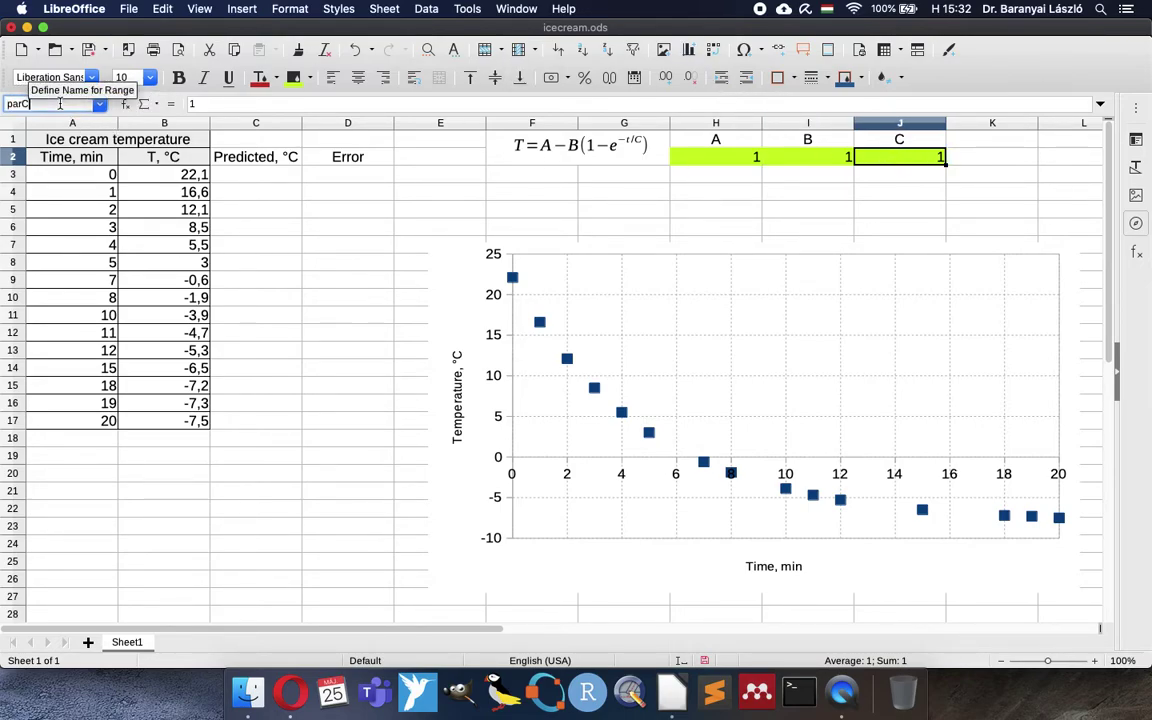
key(Return)
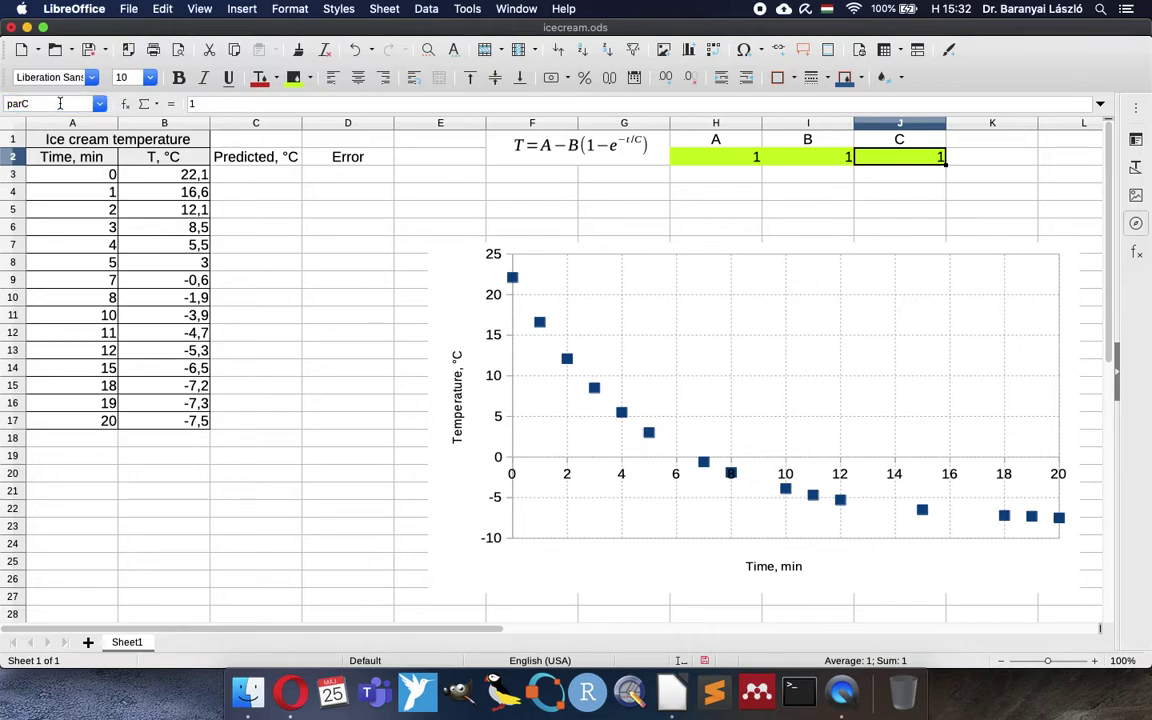
- Enter the formula =parA-parB*(1-exp(-A3/parC)) in cell C3 for the first predicted temperature
click(291, 173)
text(=pa)
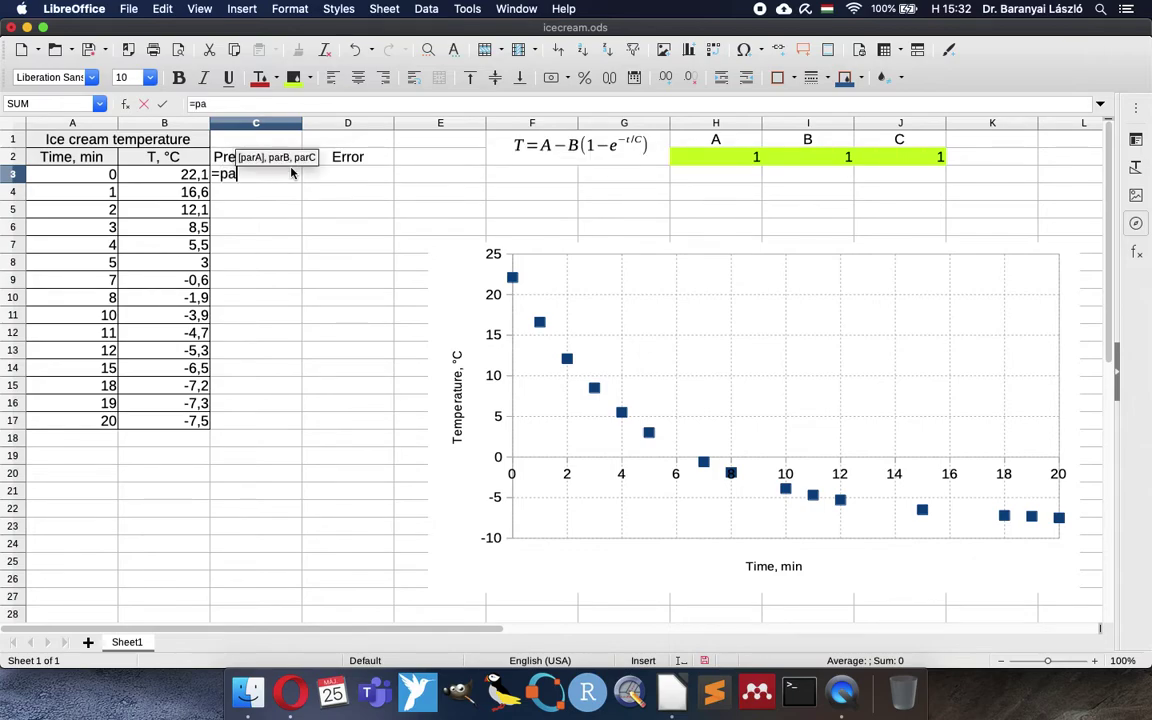
text(rA)
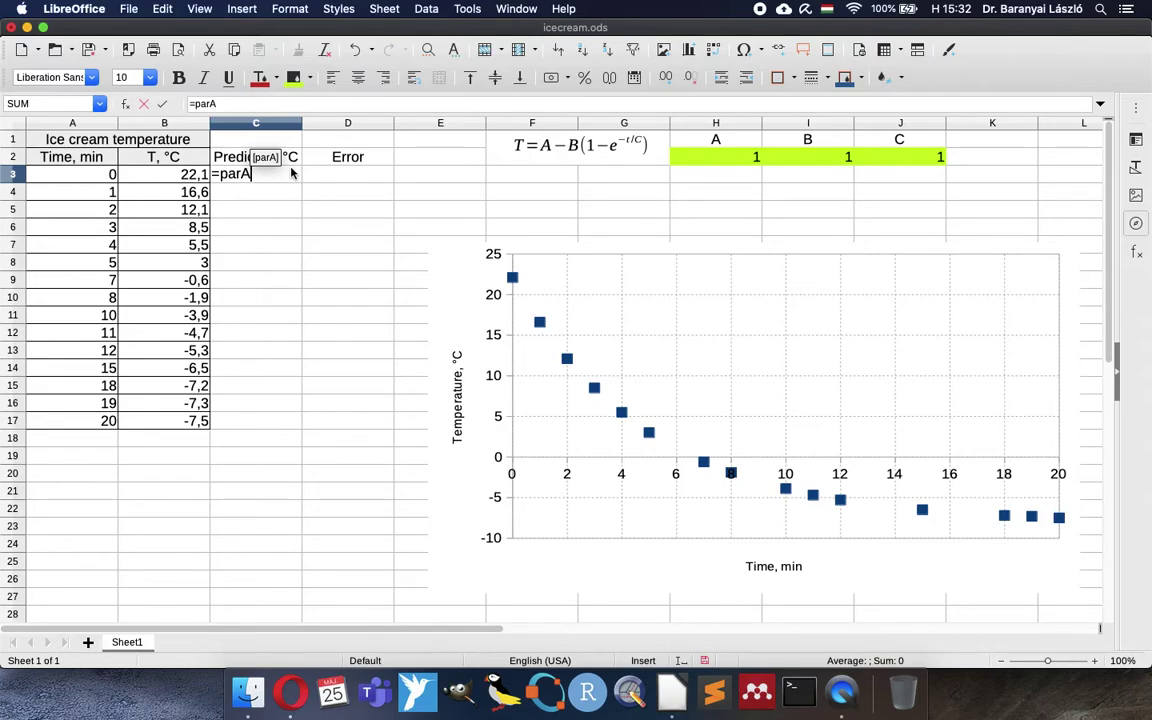
text(-)
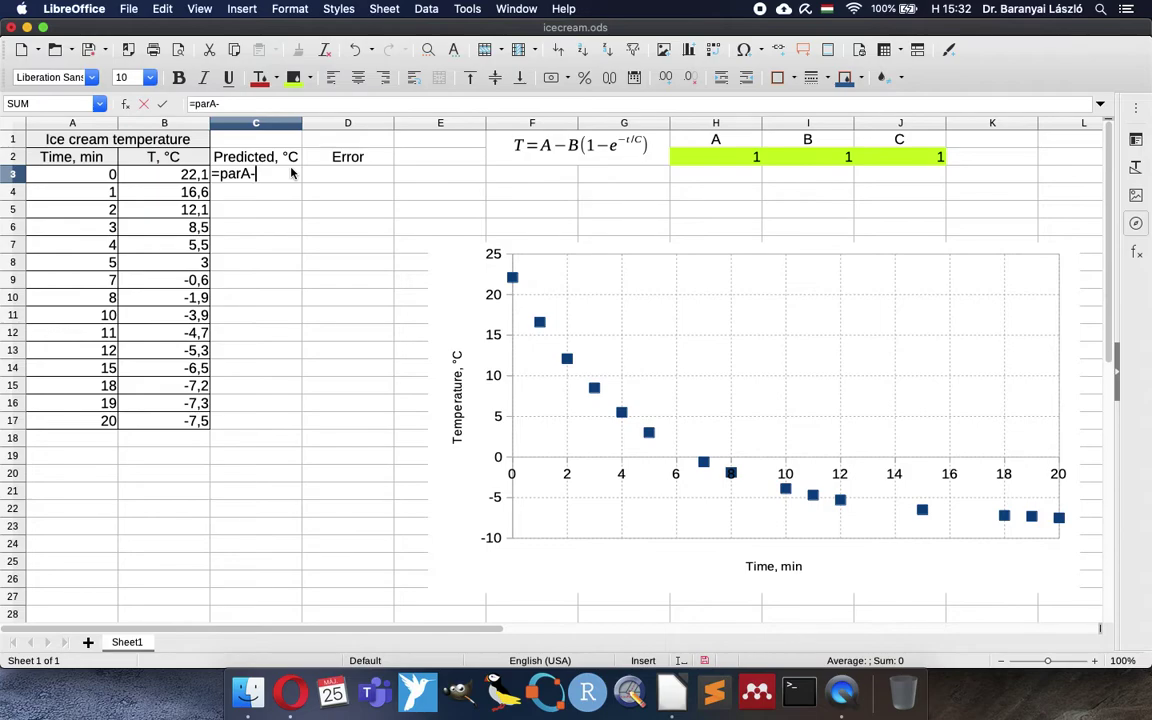
text(parB)
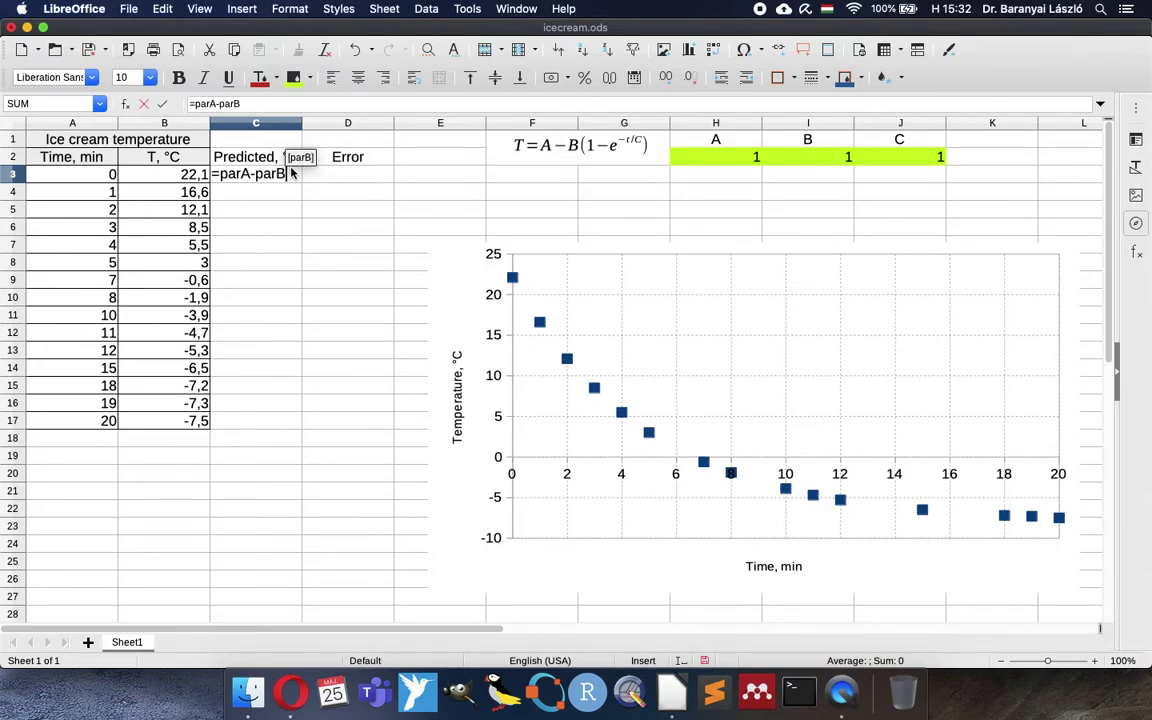
text(*)
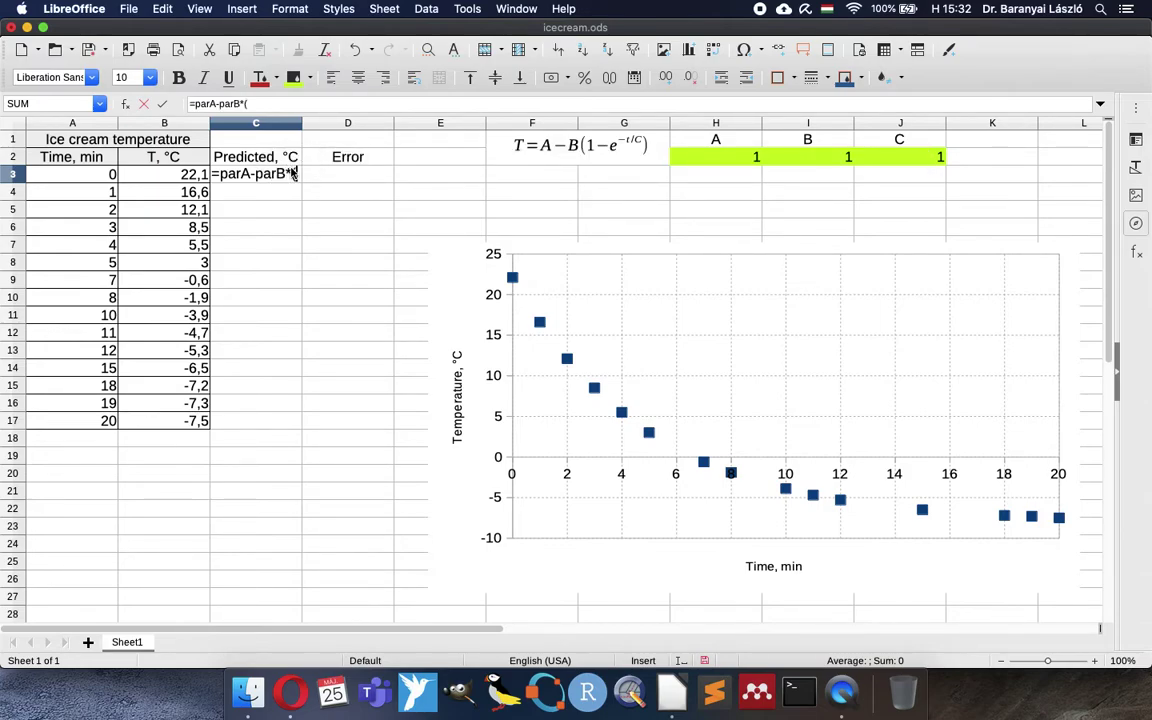
text((1-e)
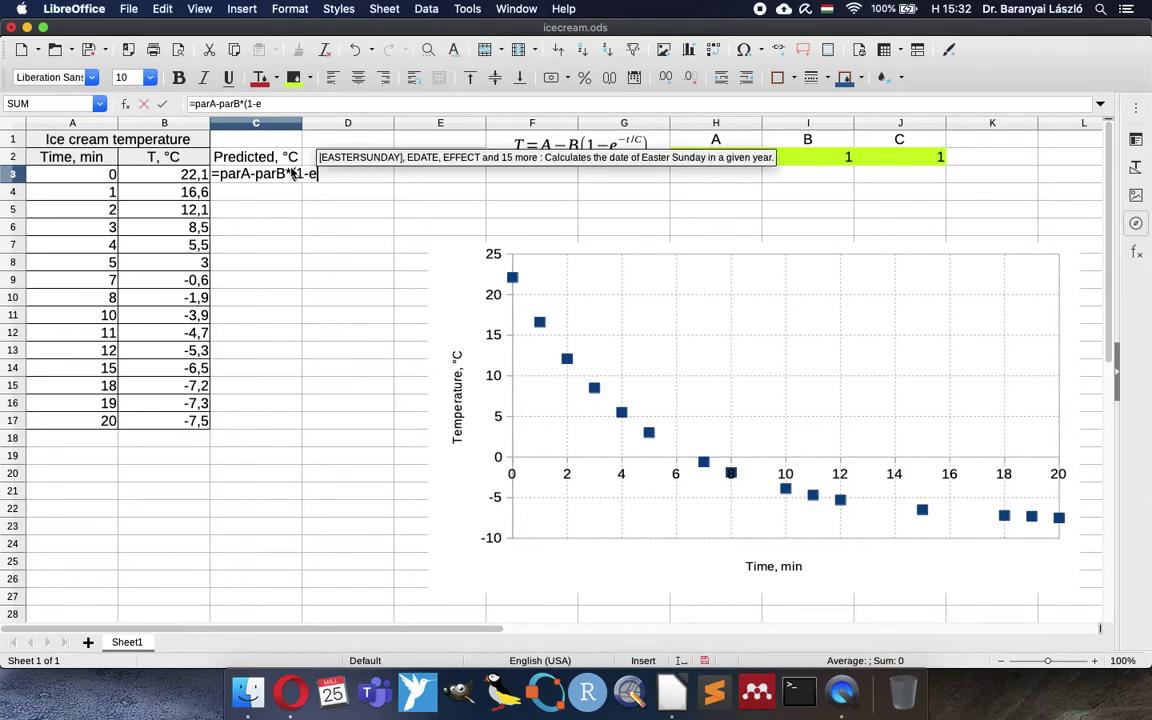
text(xp(-)
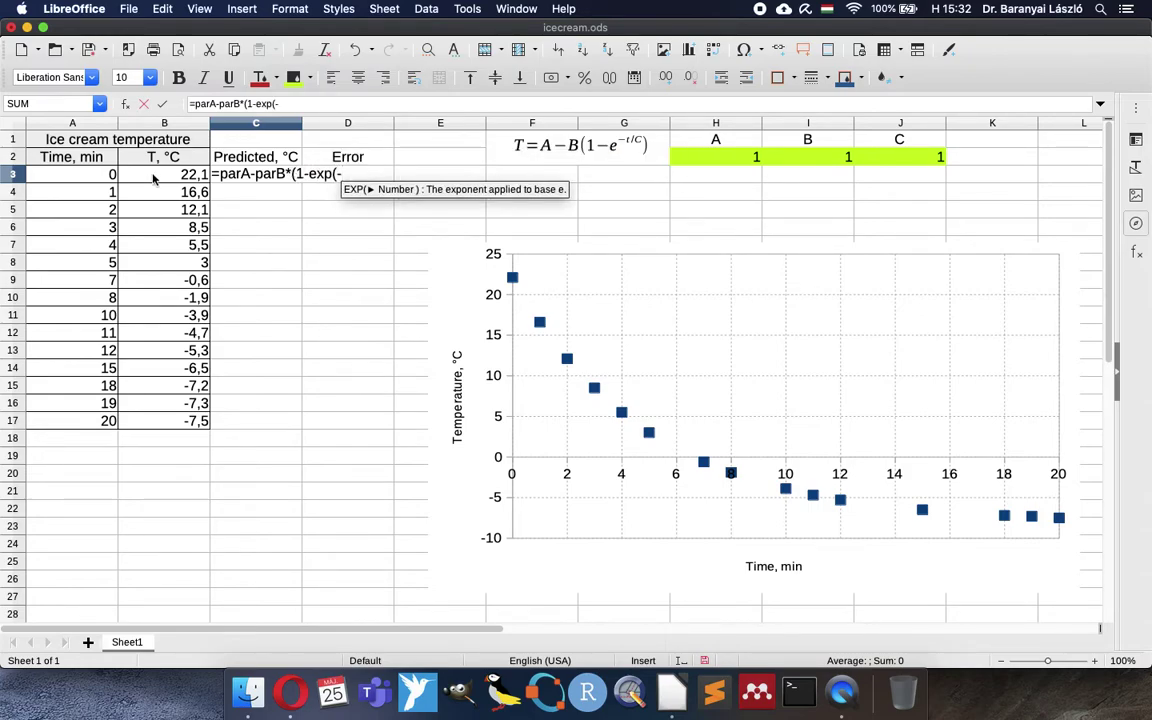
click(84, 176)
text(/)
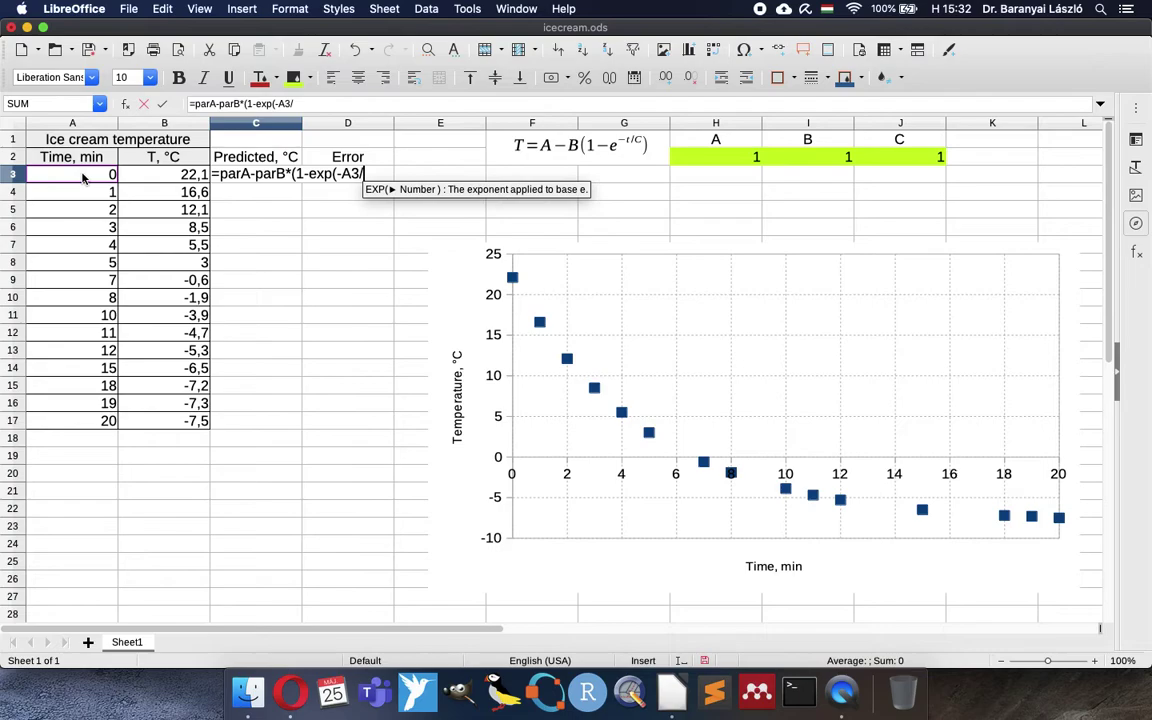
text(parC)))
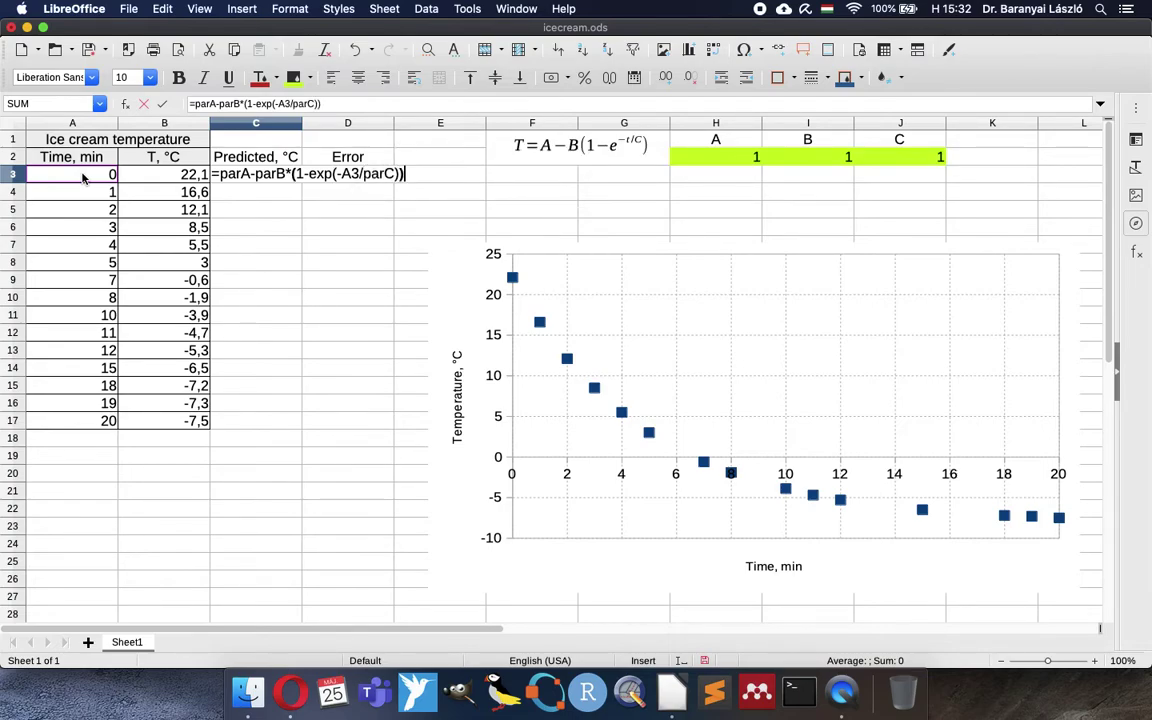
key(Return)
- Review the formula in C3 and fill it down through C17 to complete the Predicted column
click(268, 175)
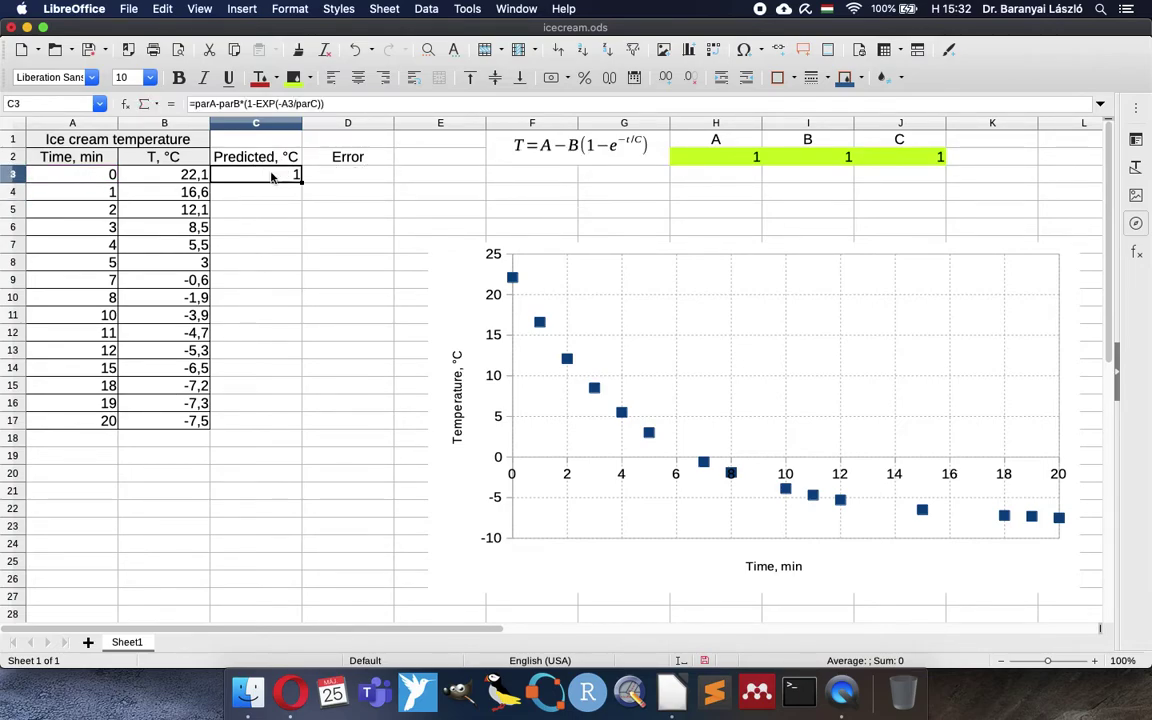
double_click(257, 175)
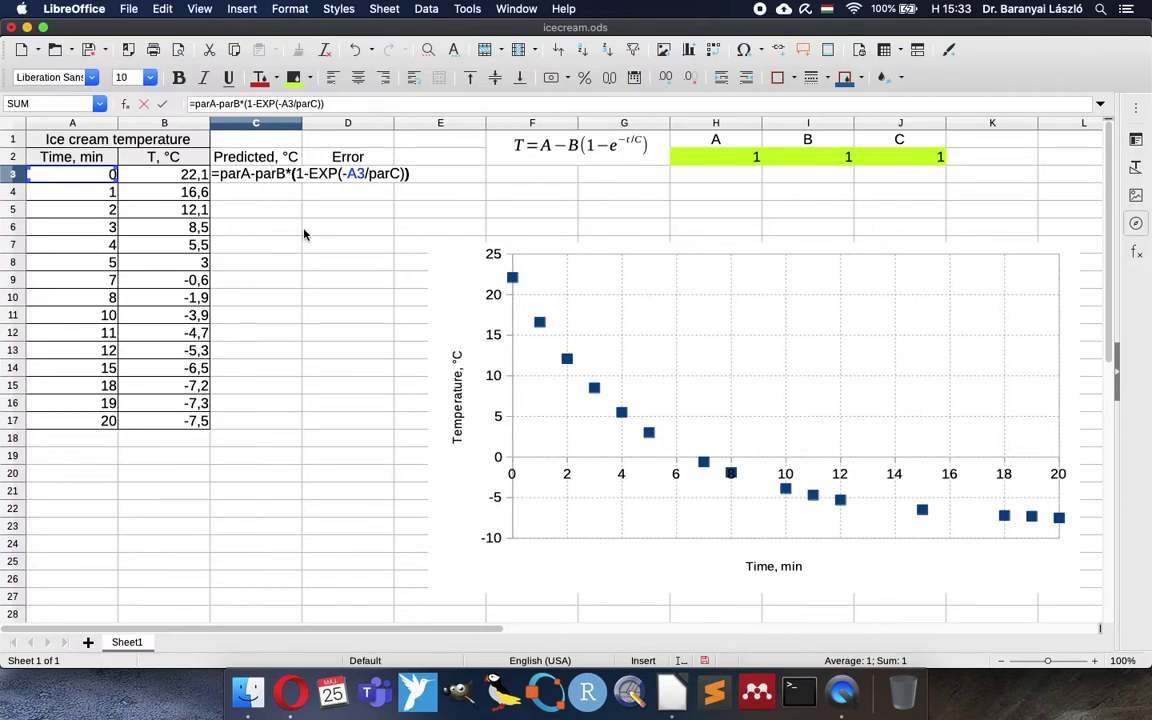
key(Return)
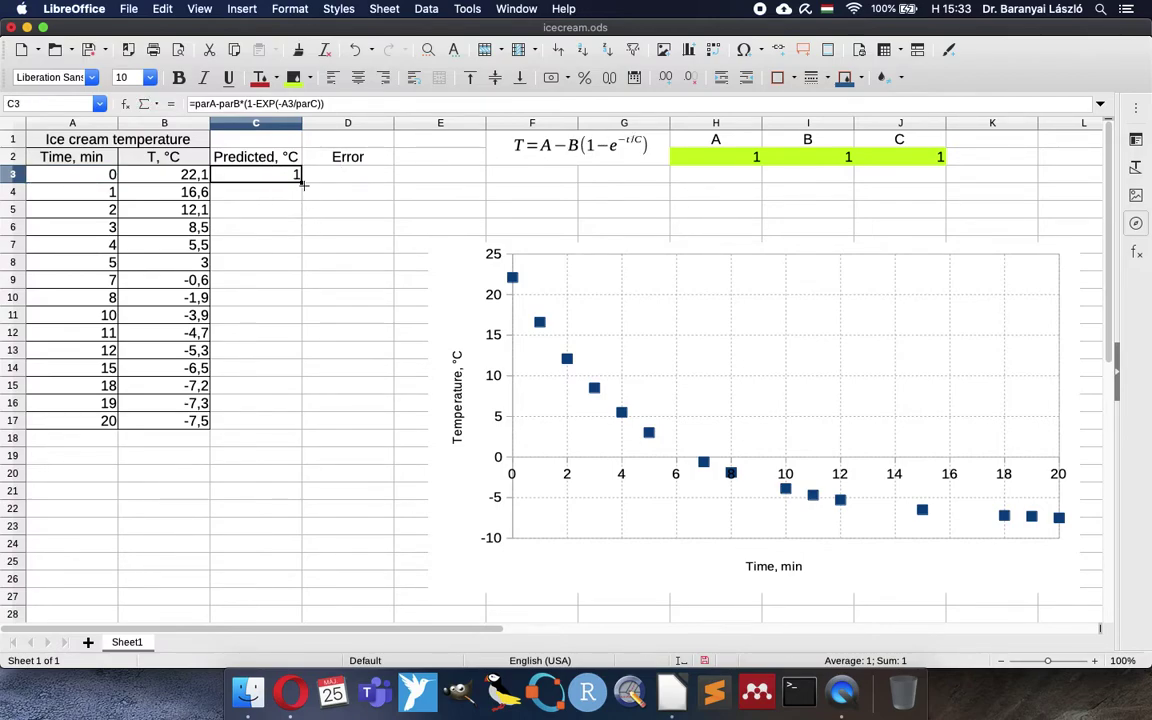
double_click(302, 186)
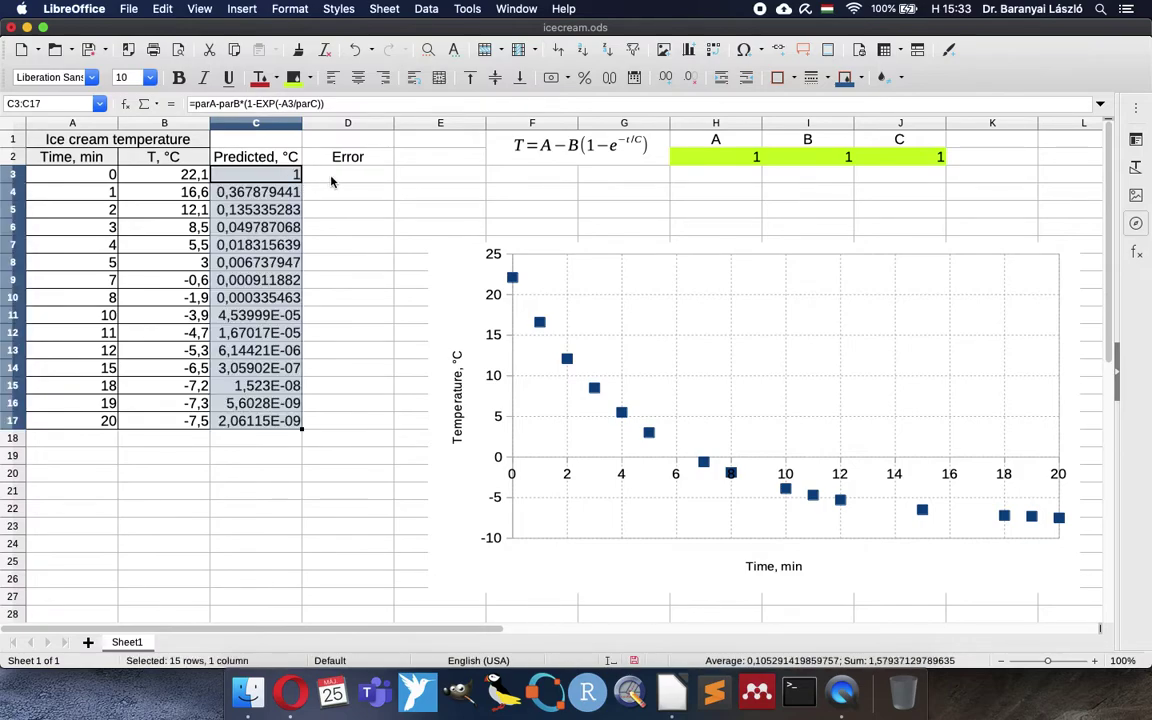
- Enter the squared error formula =(C3-B3)^2 in cell D3
click(333, 181)
text(=(C3)
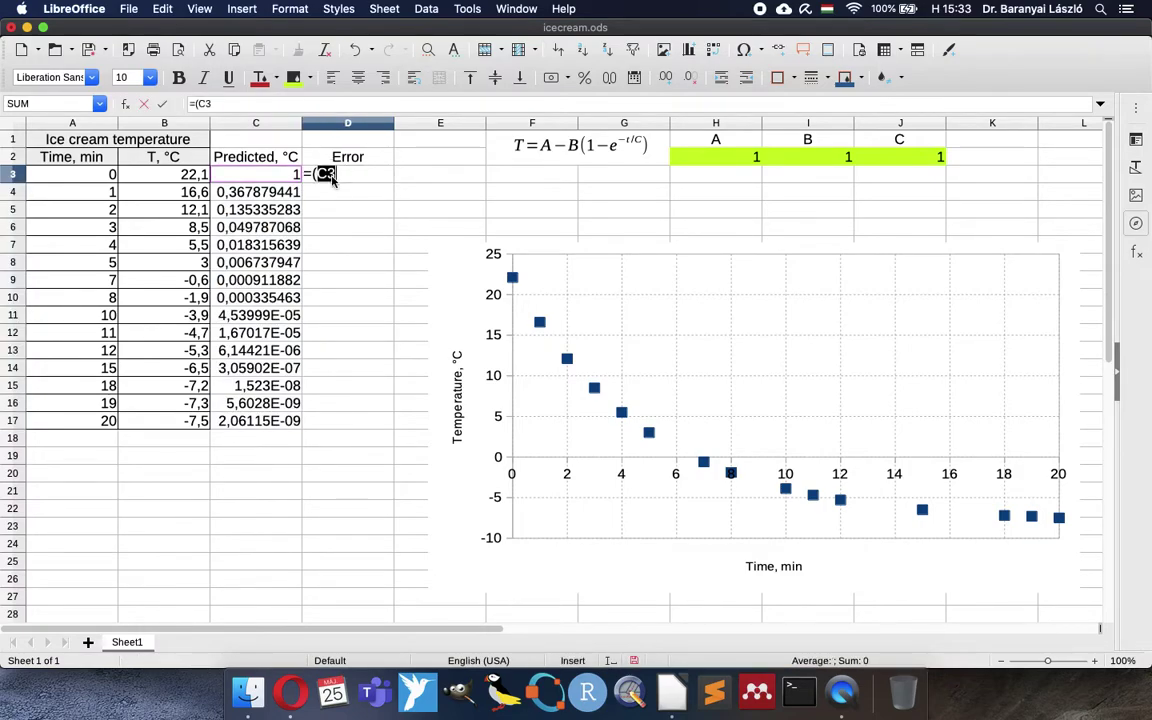
text(-B3)
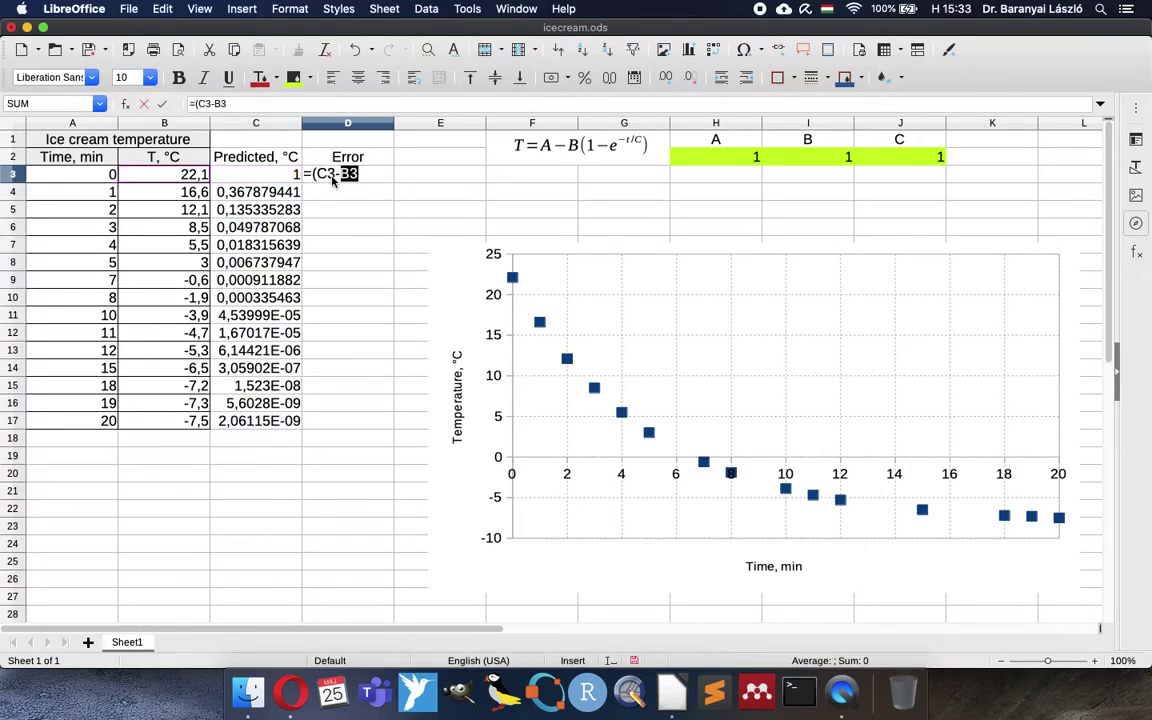
text()^2)
key(Return)
- Fill the squared error formula from D3 down through D17
key(Up)
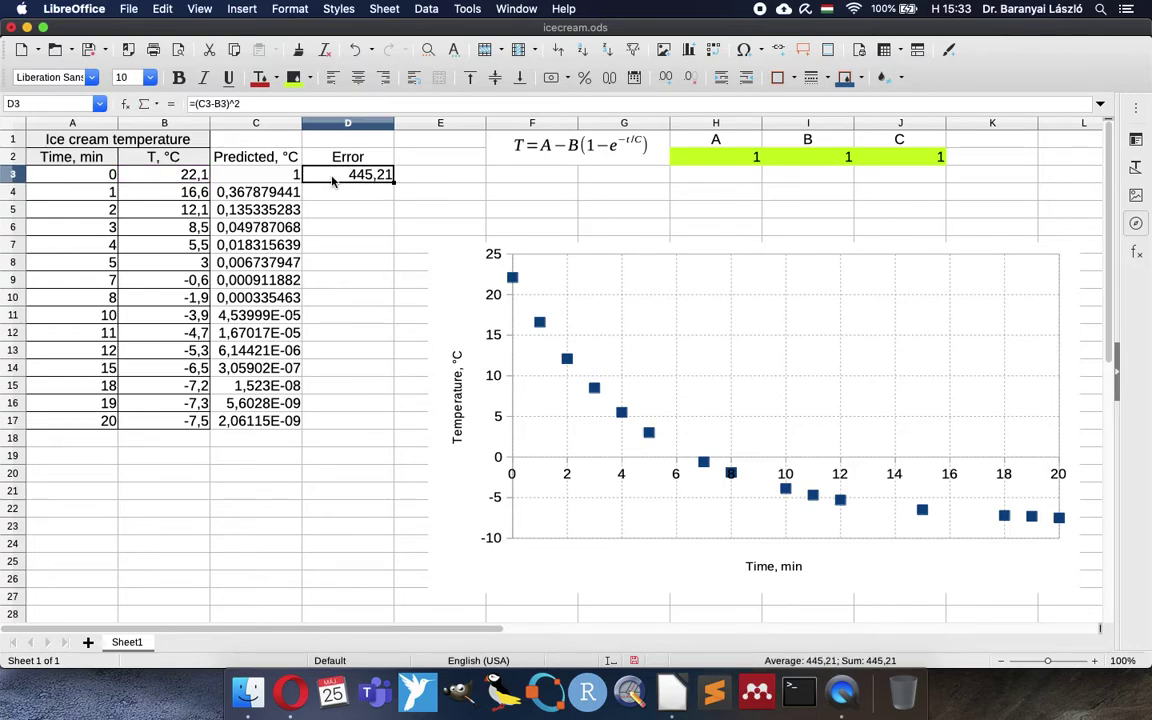
double_click(394, 182)
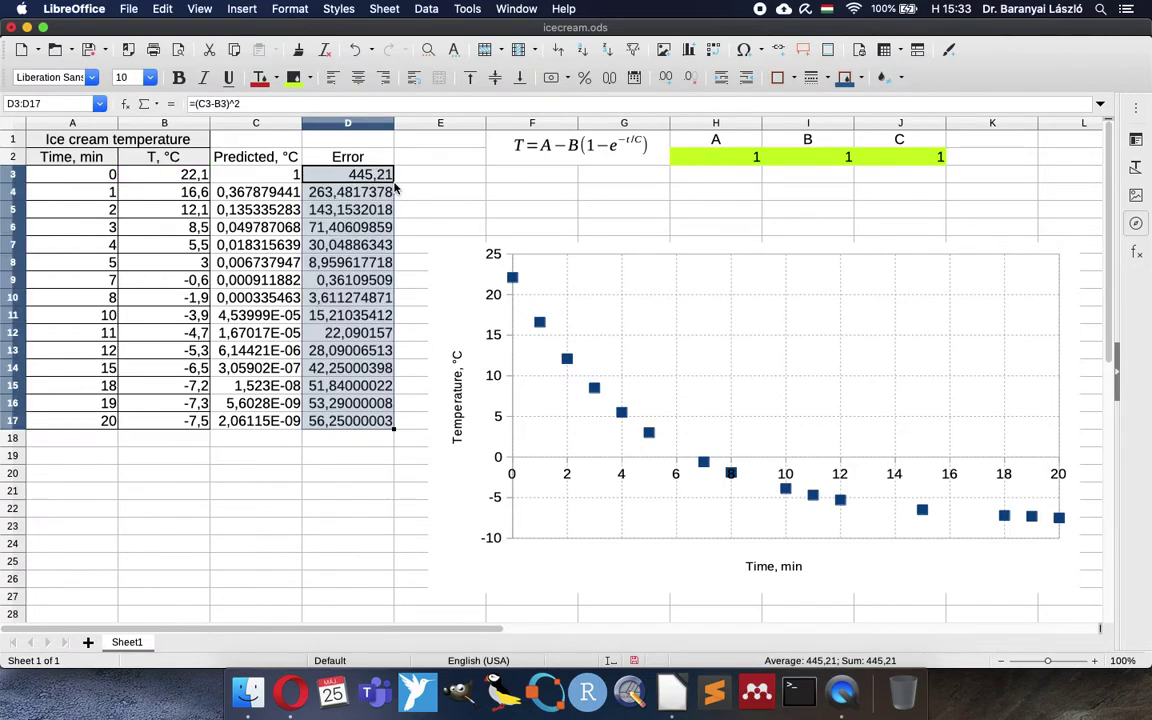
click(349, 421)
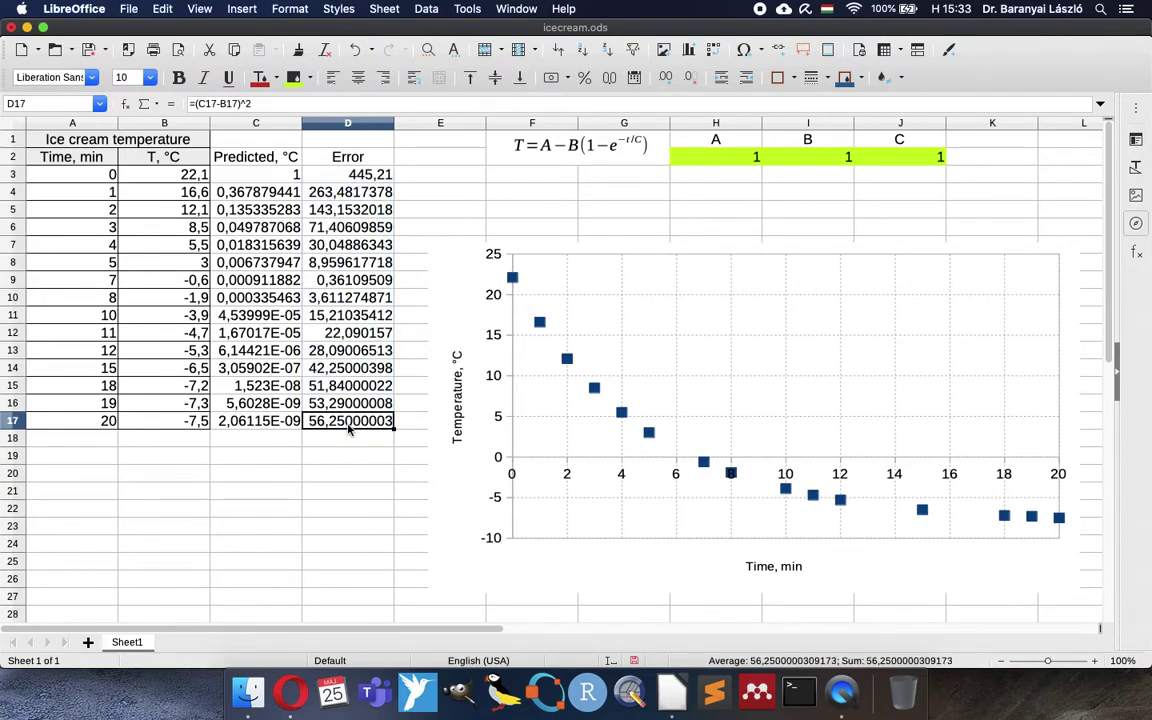
- Label cell C19 below the Predicted column as "Sum of sq."
click(272, 458)
text(Sum sq.)
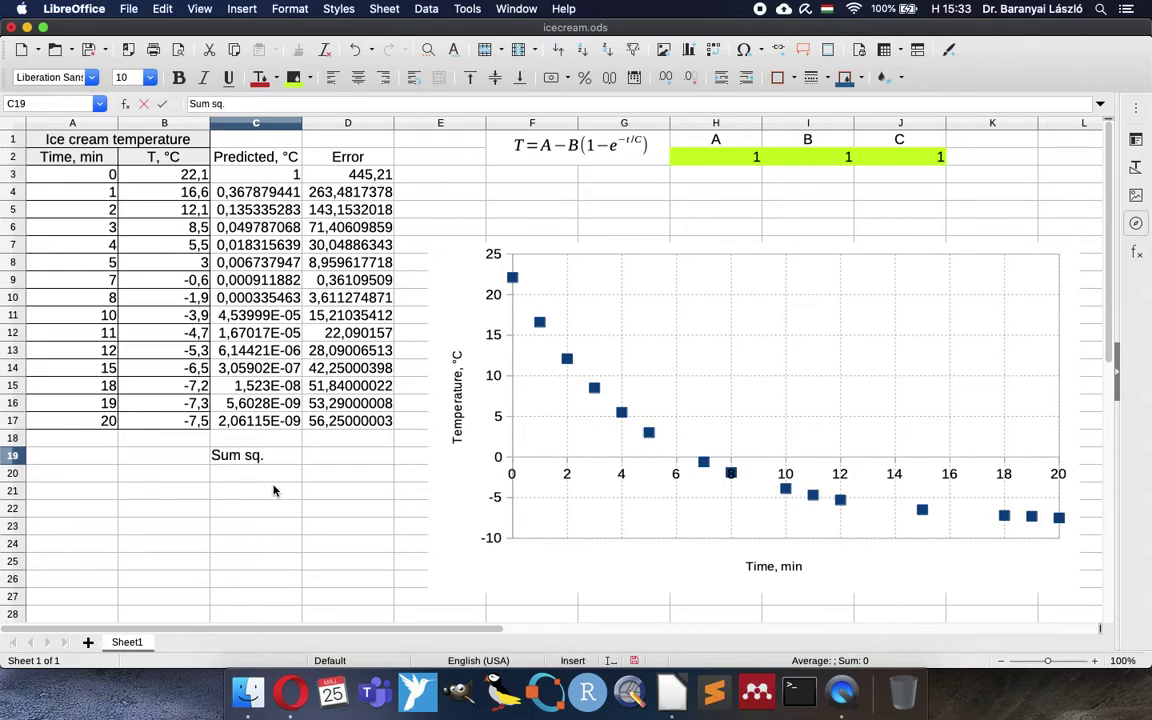
key(BackSpace)
key(BackSpace)
key(BackSpace)
text(of sq.)
key(Tab)
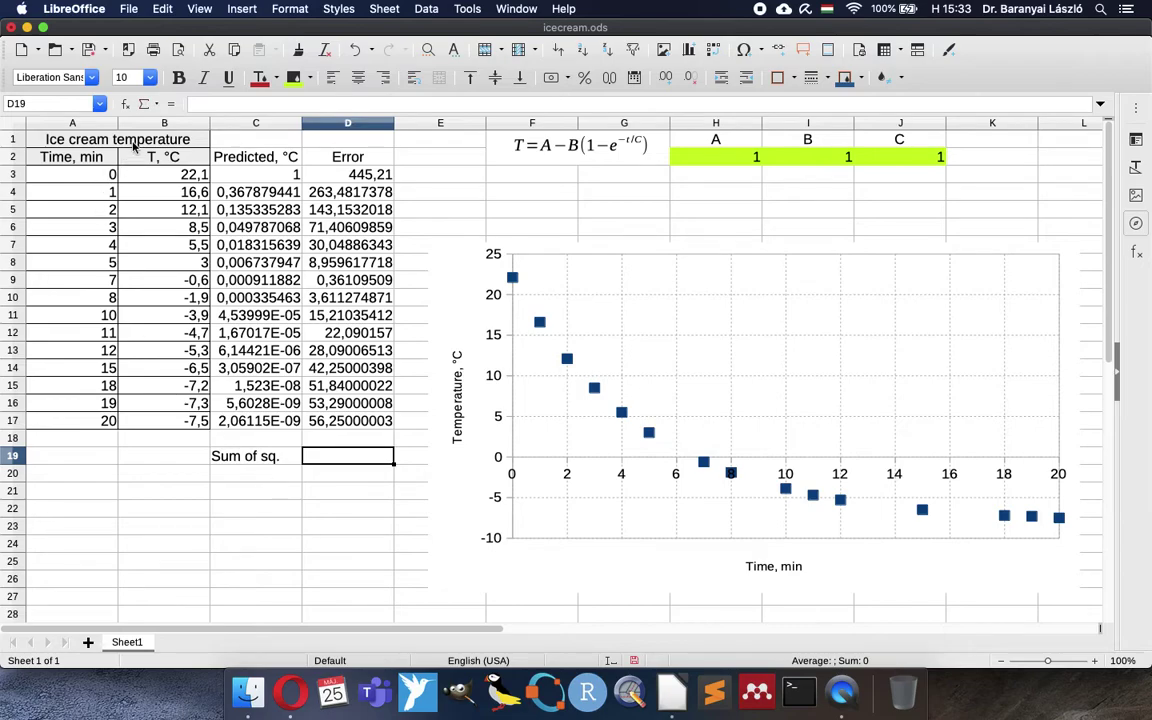
- Total the squared errors in cell D19 with =SUM(D3:D18)
click(146, 104)
click(160, 121)
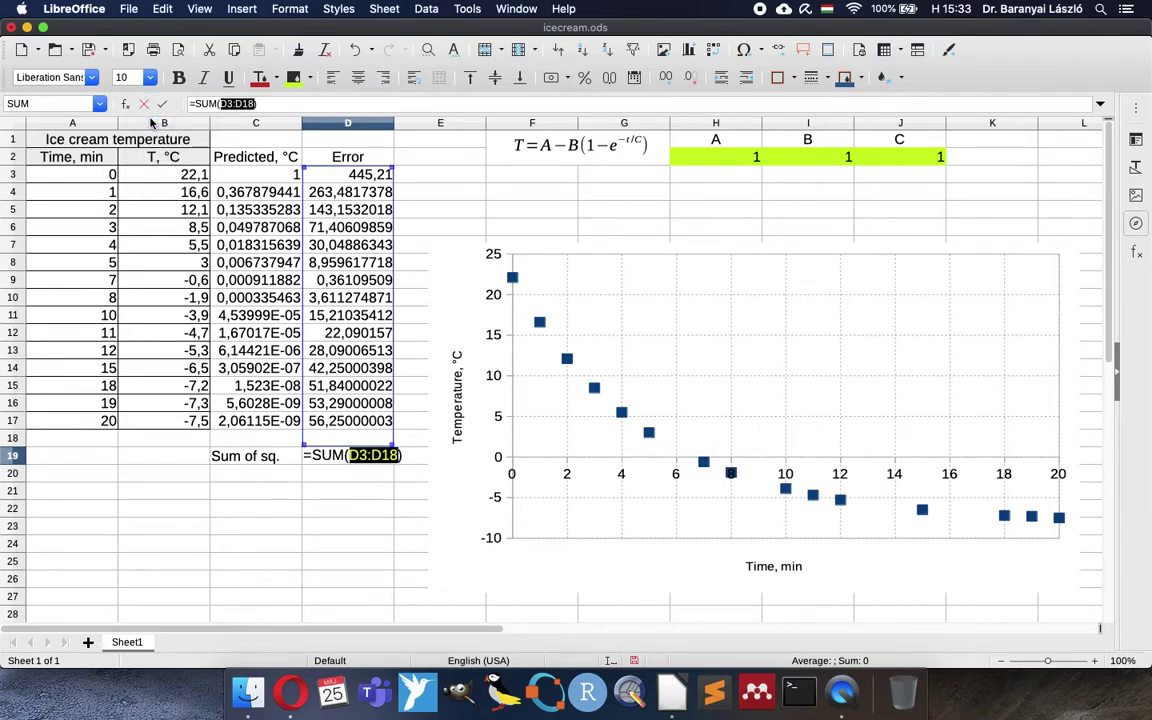
key(Return)
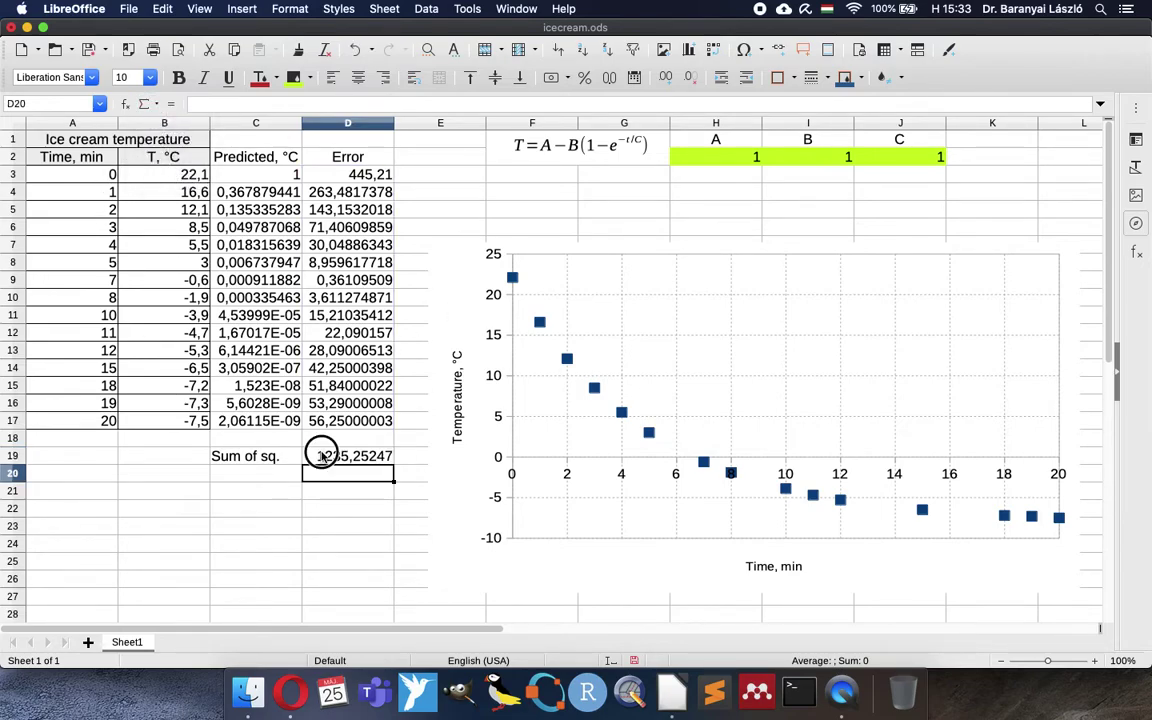
- Fill the sum of squares cell D19 with a light pink background color
click(322, 456)
click(309, 77)
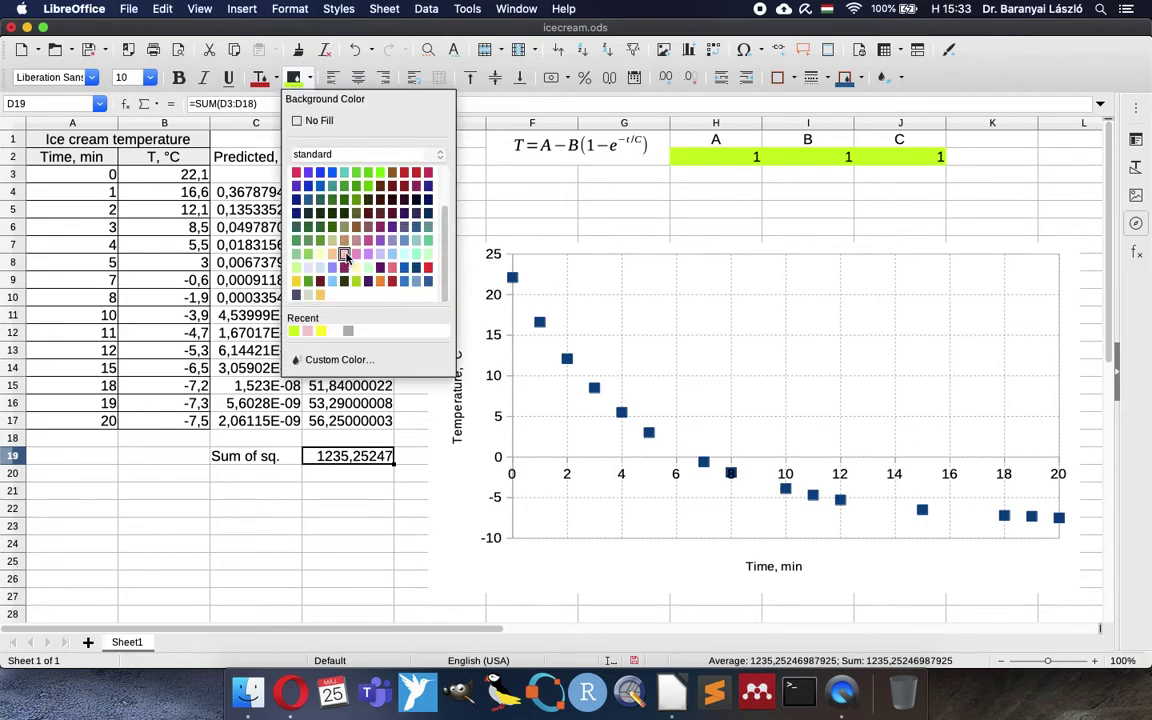
click(343, 254)
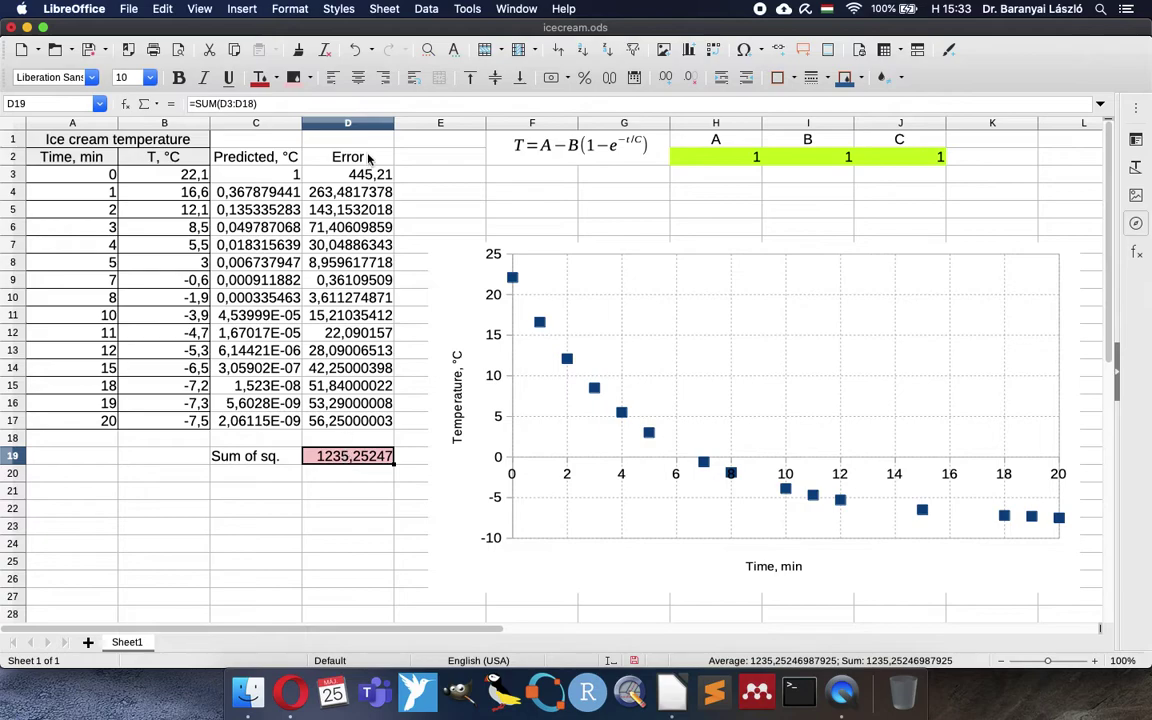
- Examine the squared error formula in D17 and the sum formula in D19 without changing them
double_click(336, 421)
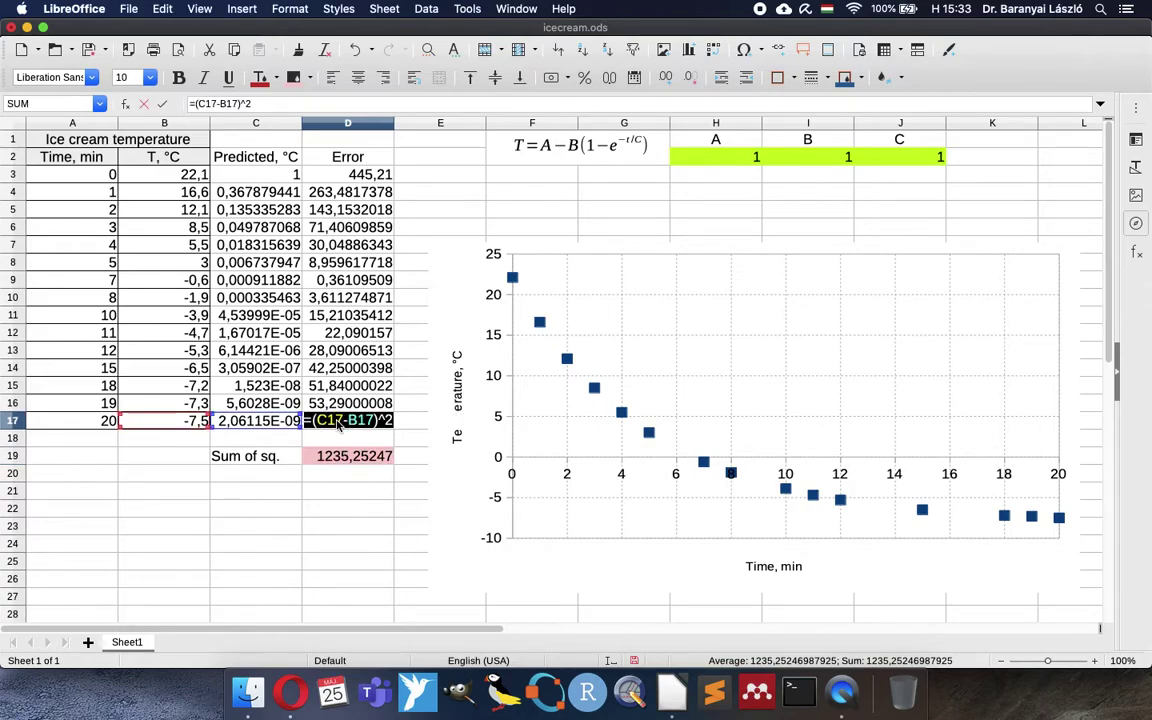
key(Escape)
click(350, 455)
key(alt+equal)
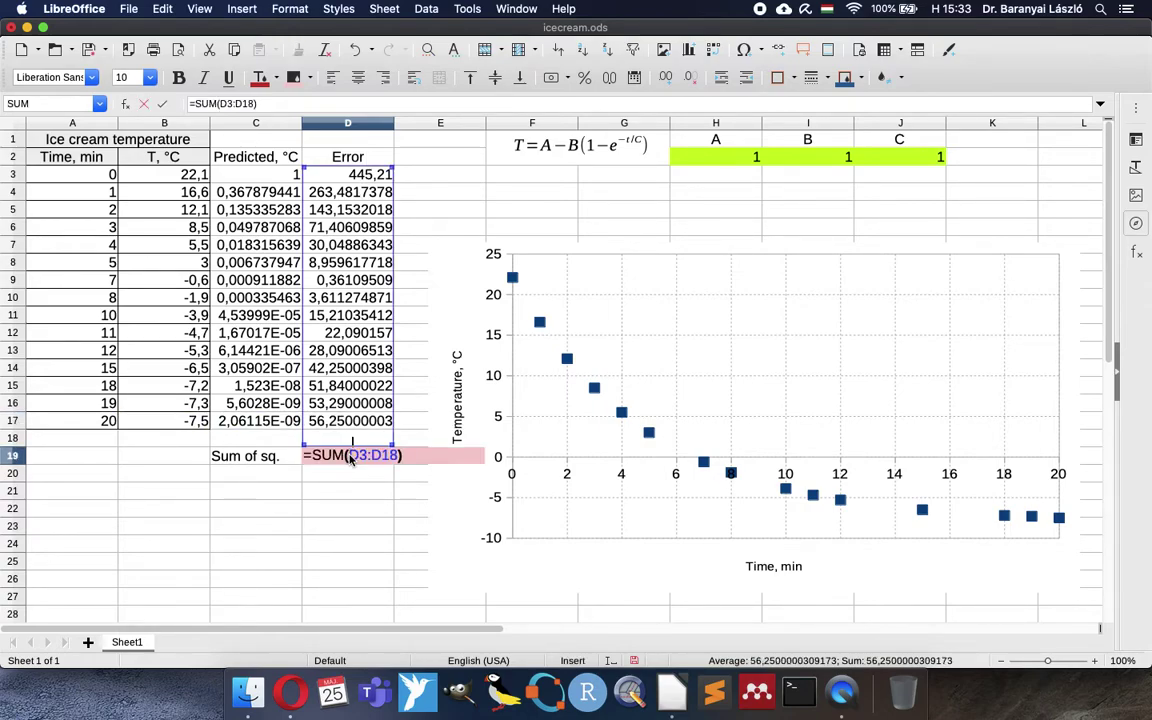
key(Return)
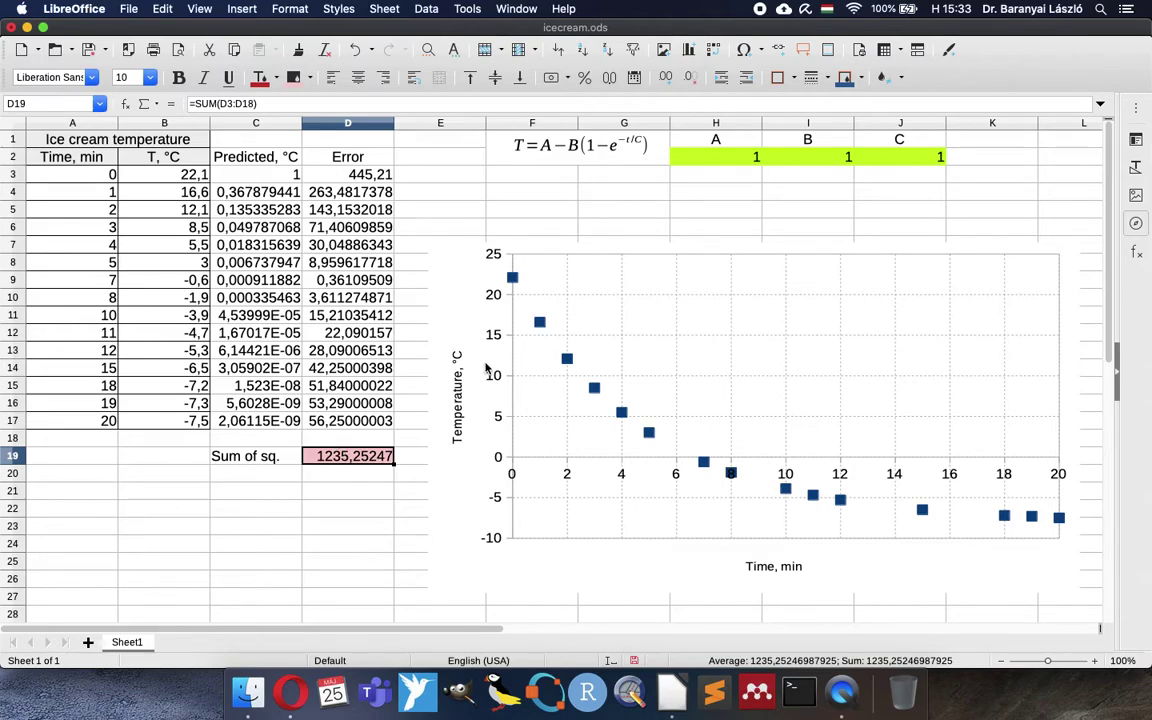
- Add a new data series to the temperature chart, taking its name from the Predicted, °C header in C2
click(465, 307)
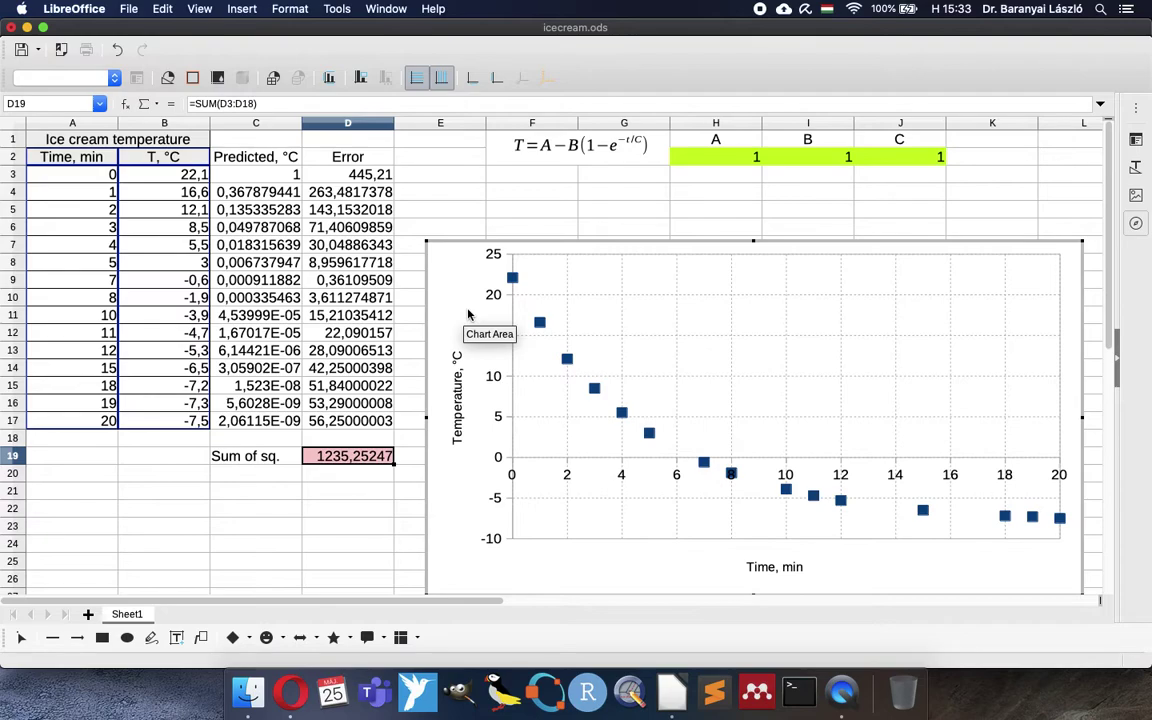
right_click(468, 315)
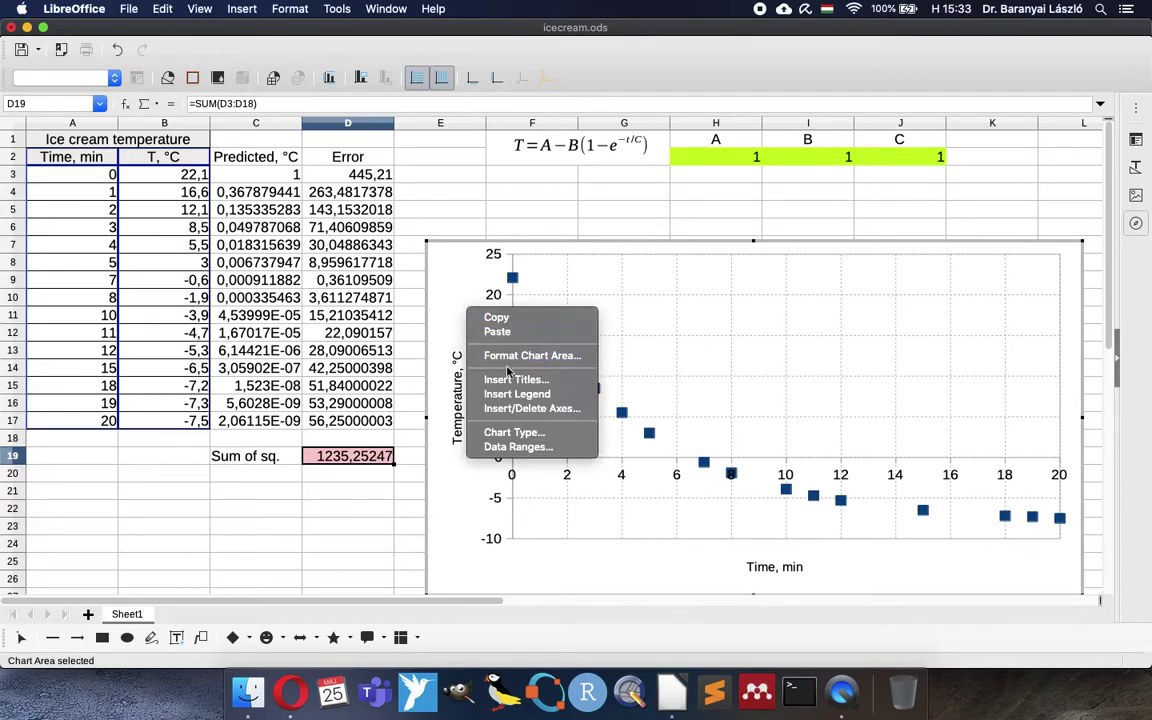
click(518, 447)
click(426, 406)
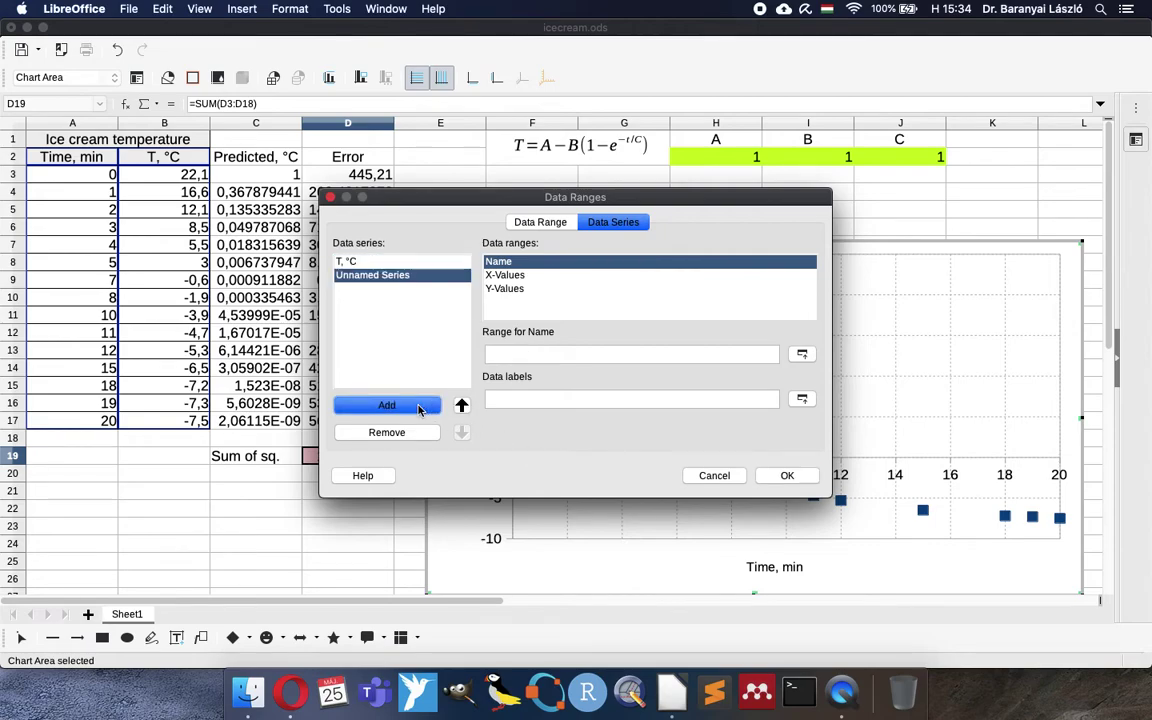
click(801, 357)
click(270, 157)
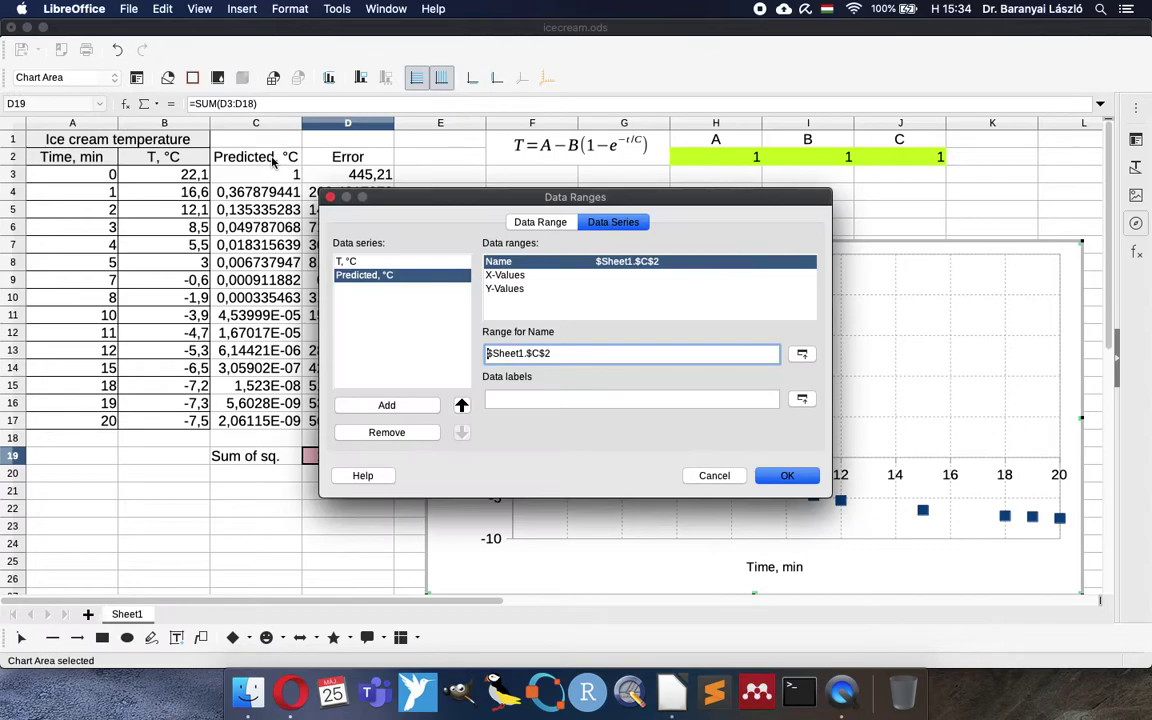
- Set the X-values of the predicted series to the time data in A3:A17
click(505, 275)
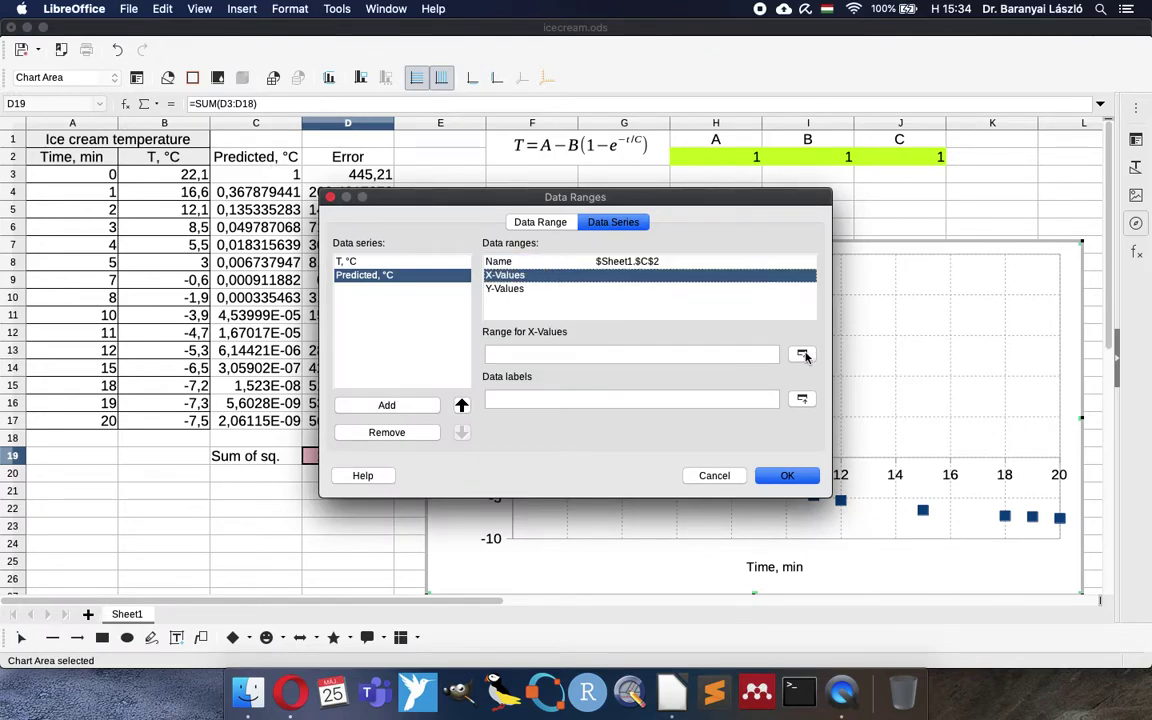
click(803, 356)
click(86, 175)
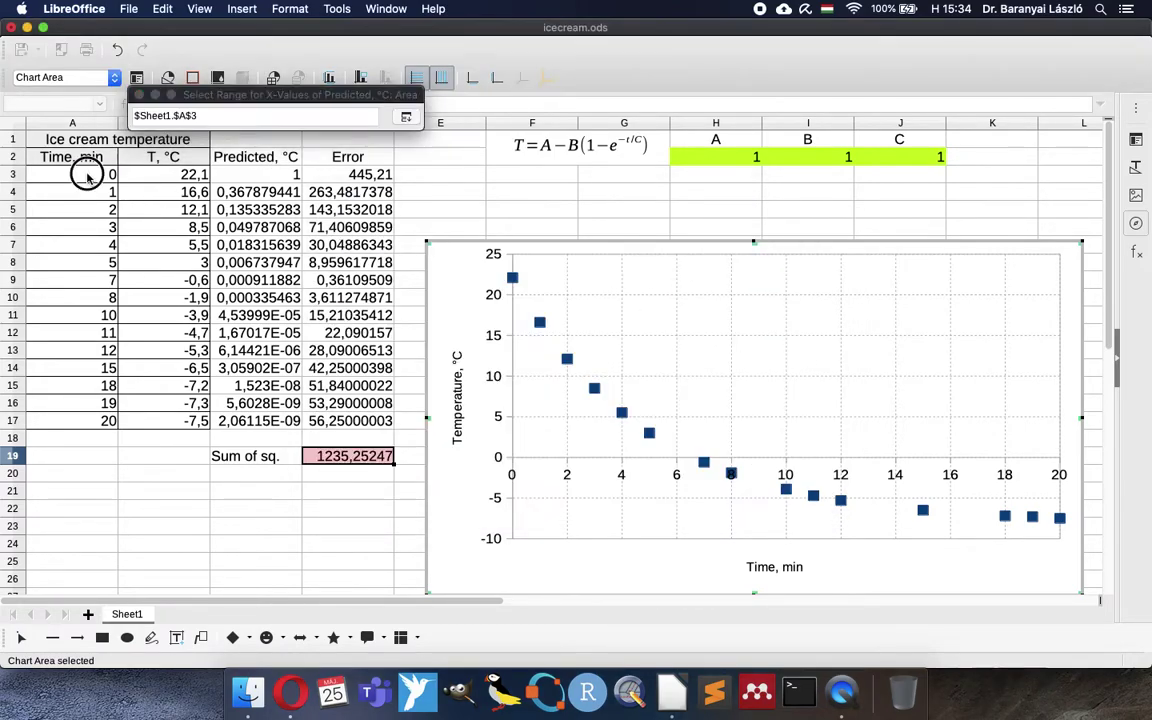
drag(86, 175, 64, 426)
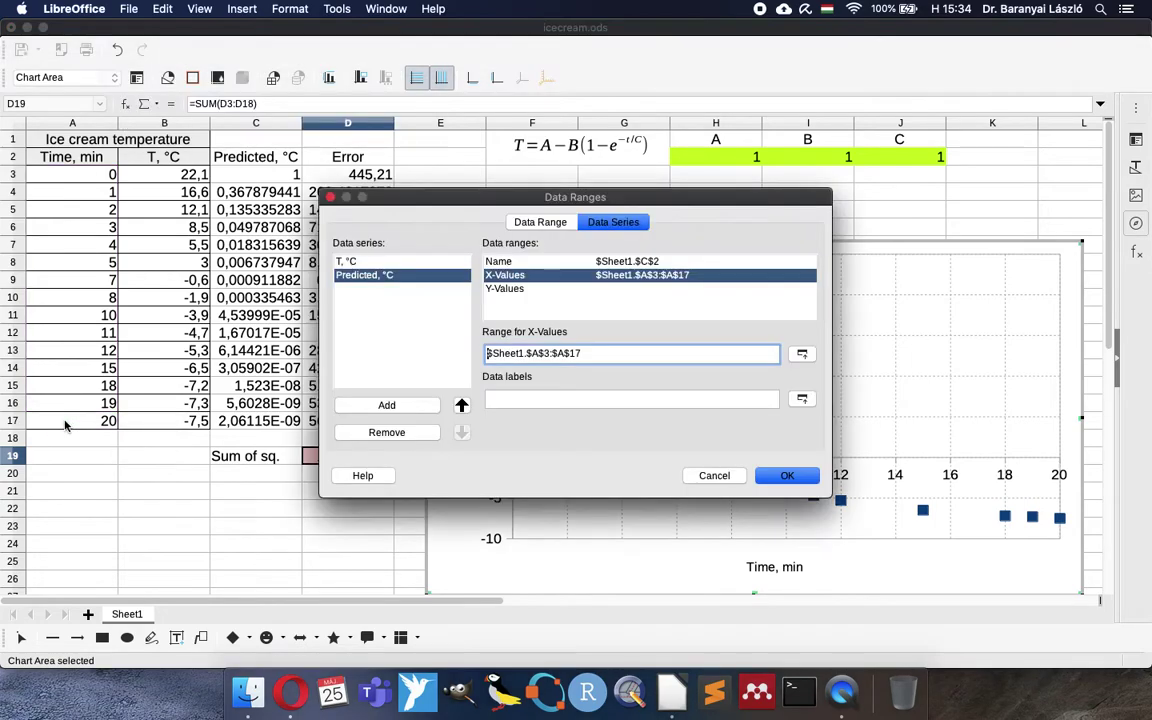
- Set the Y-values of the predicted series to C3:C17 and apply the chart's data ranges
click(505, 289)
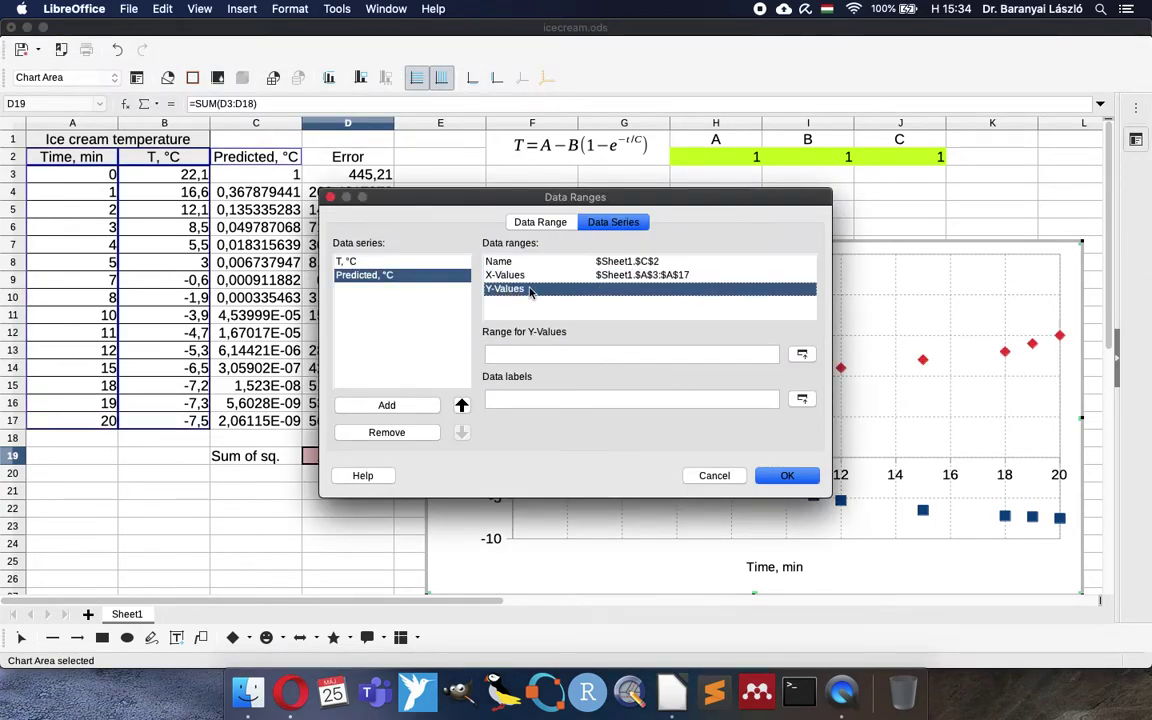
click(804, 356)
click(267, 176)
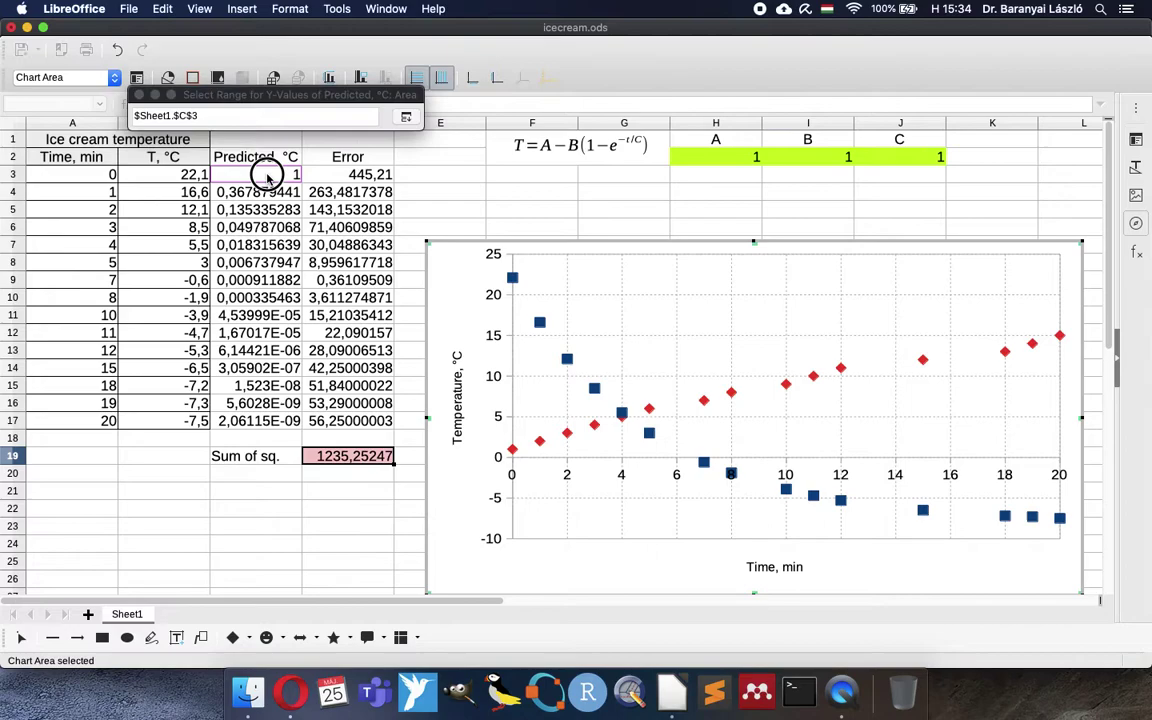
drag(267, 176, 268, 422)
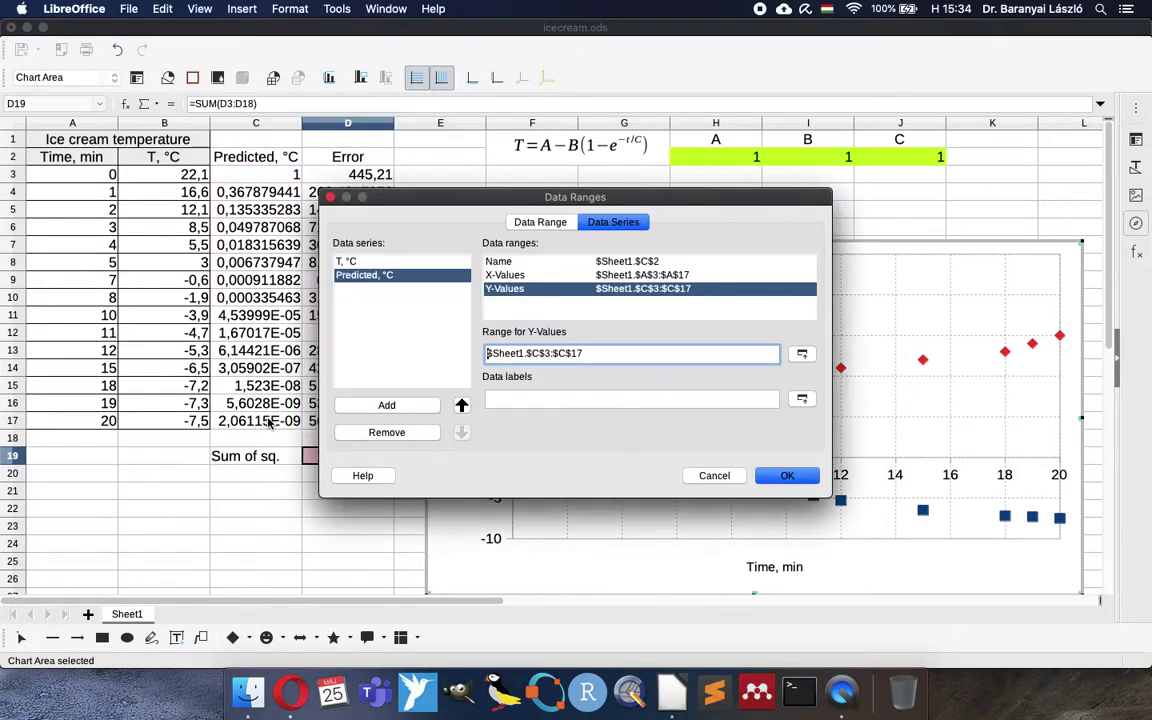
click(787, 476)
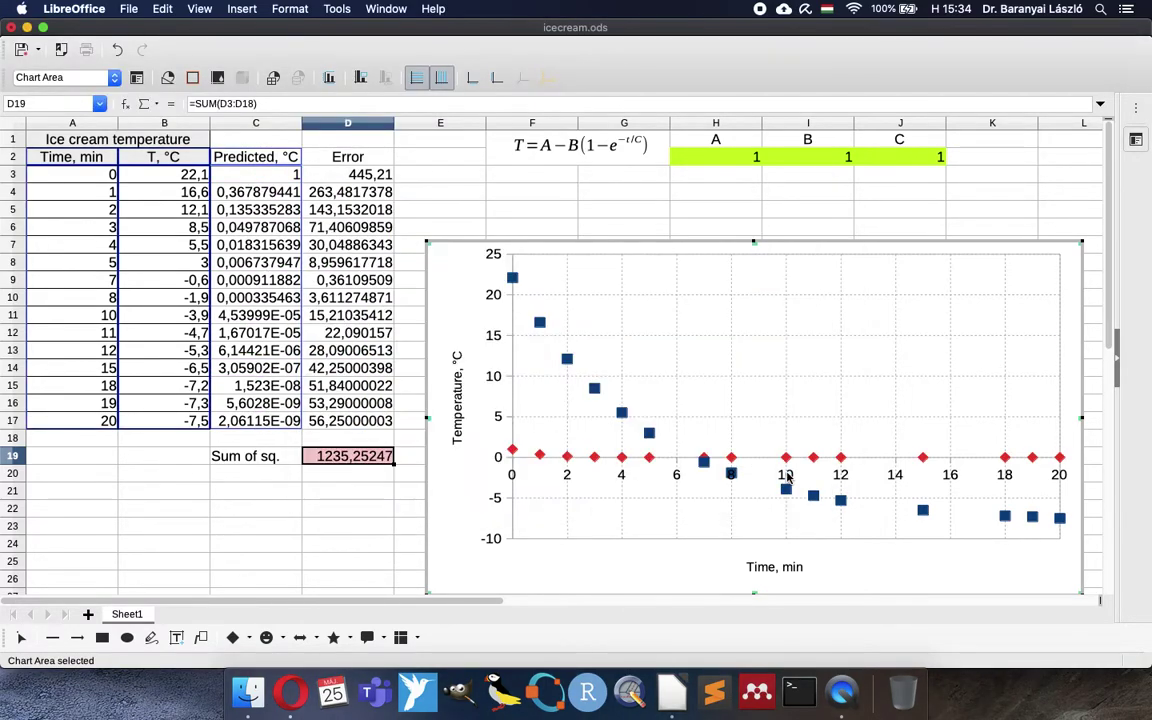
- Format the predicted series in the chart as a continuous line with no symbol
click(539, 456)
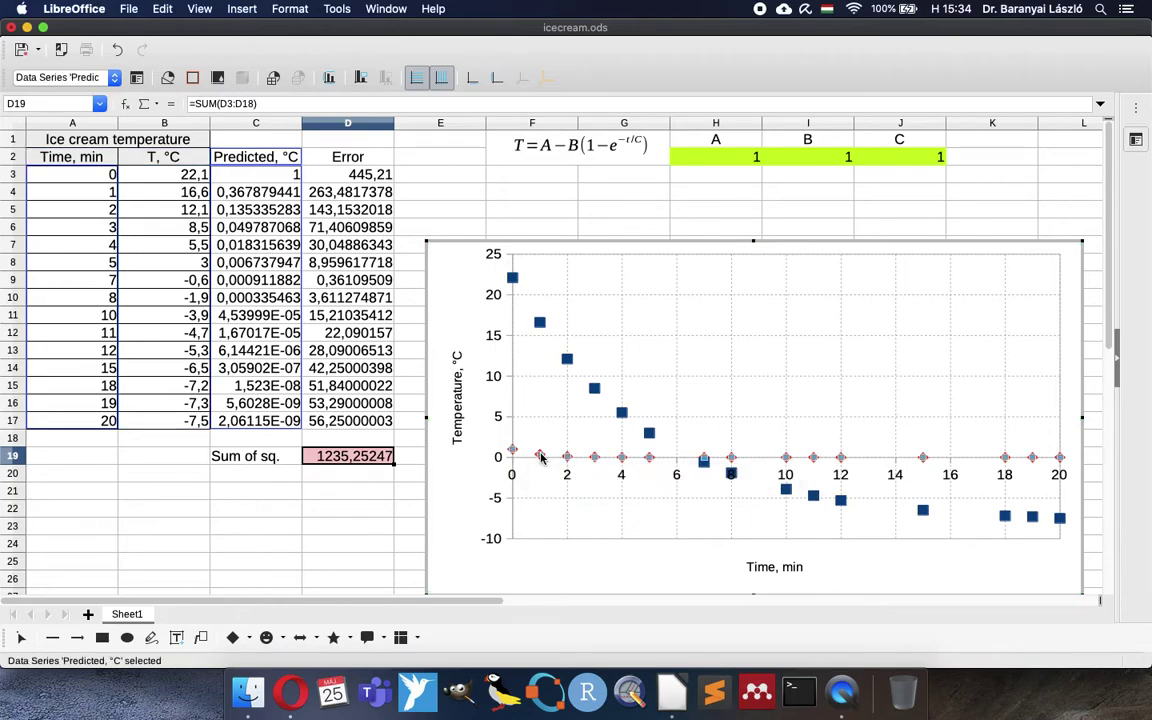
right_click(540, 457)
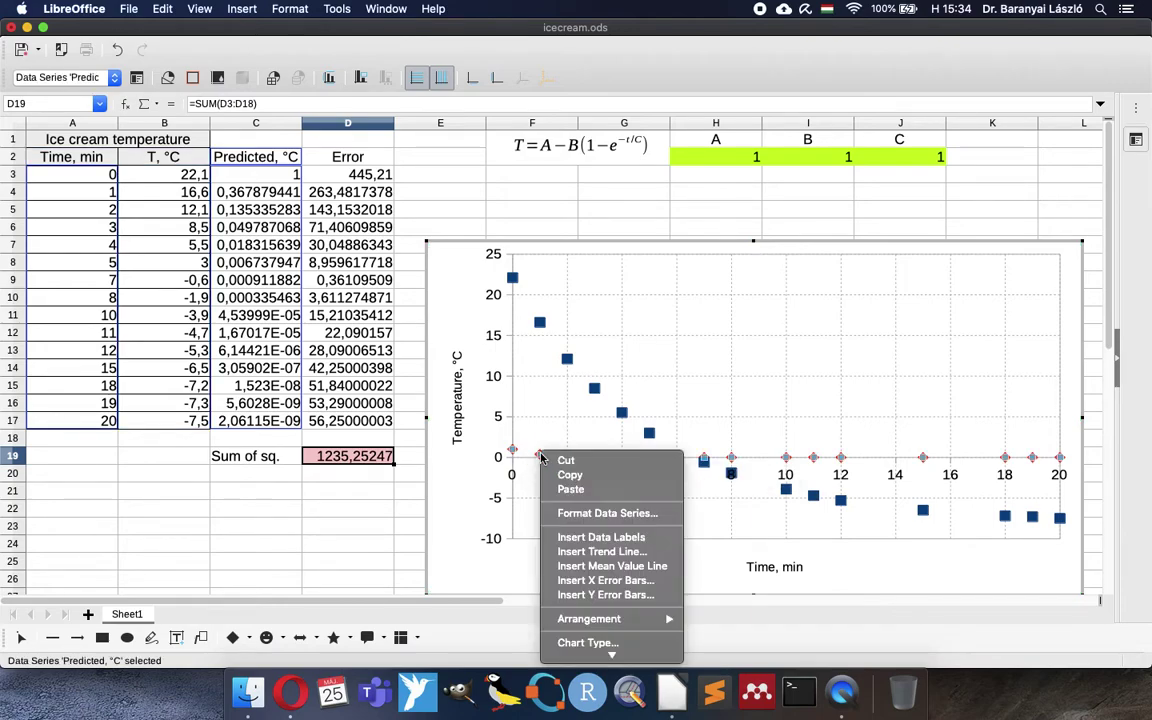
click(600, 513)
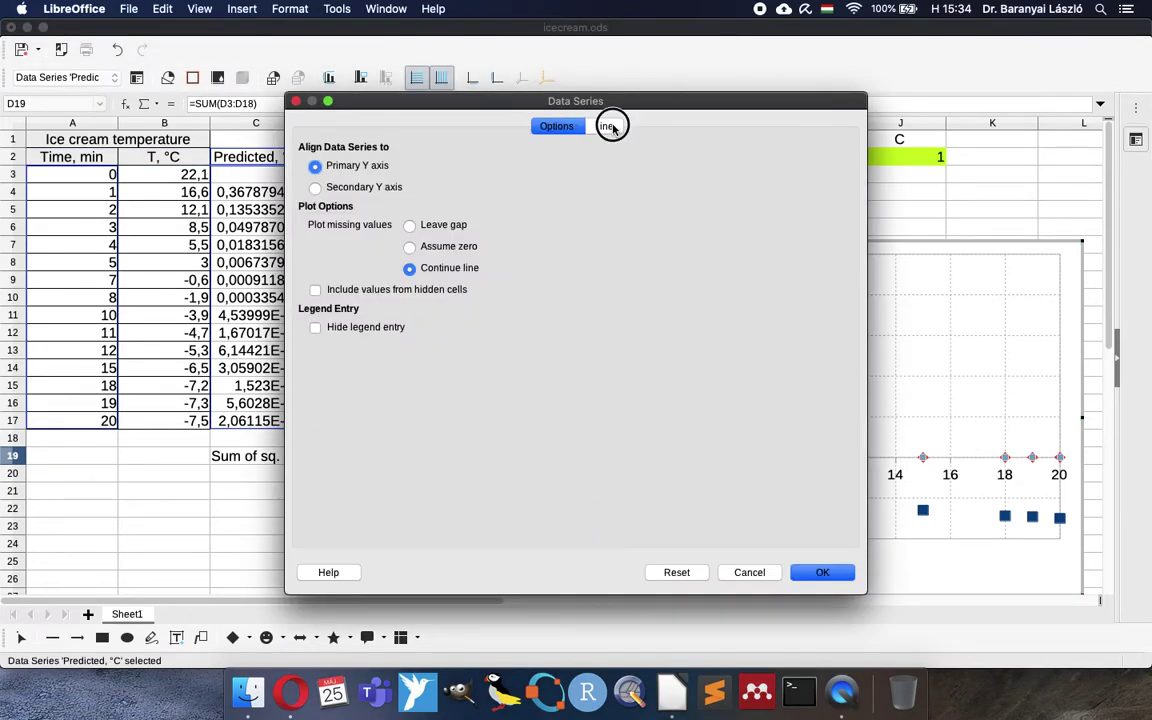
click(603, 126)
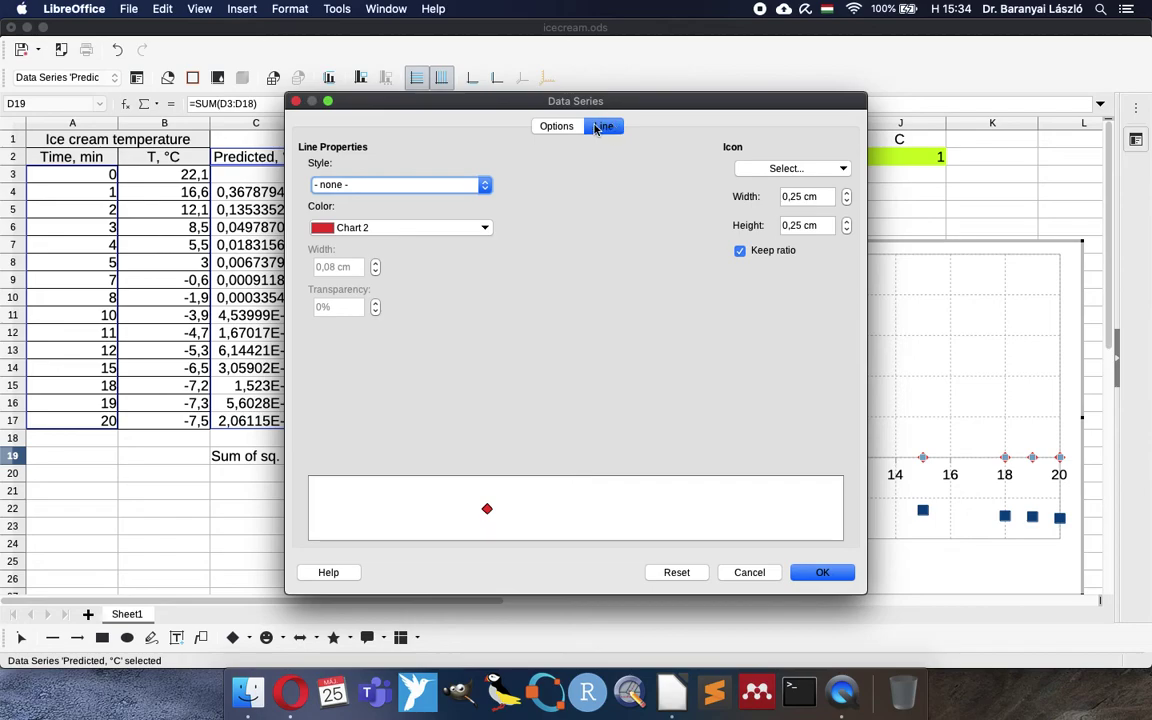
click(470, 182)
click(441, 211)
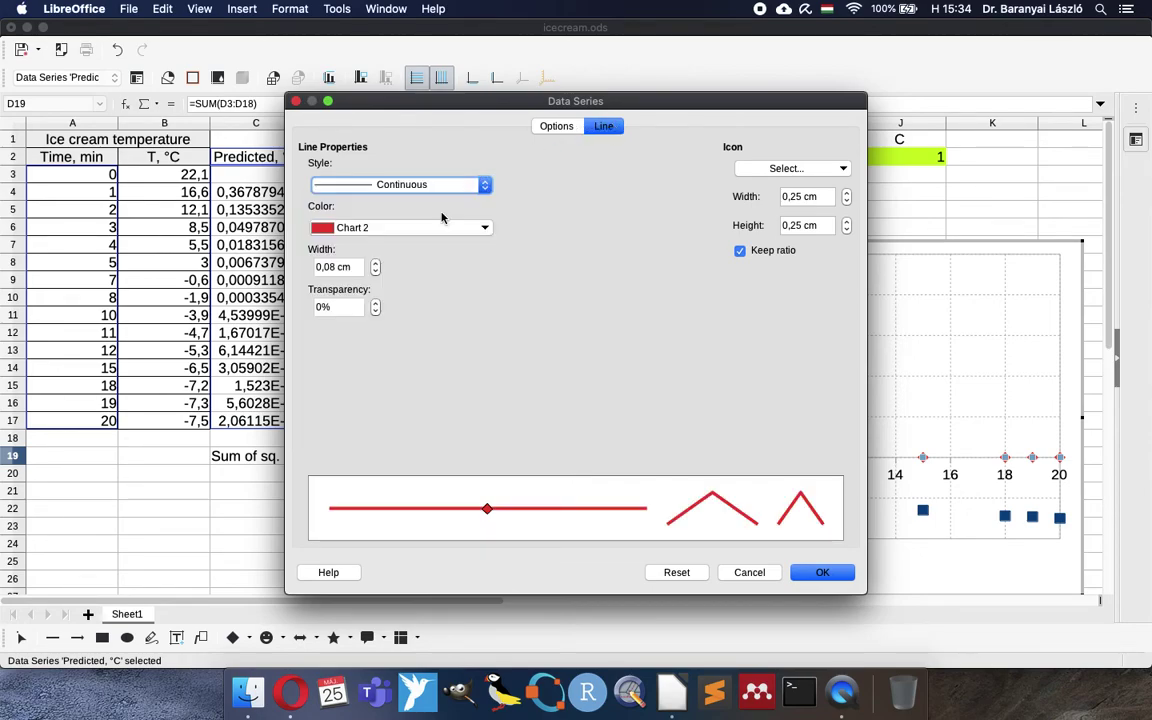
click(774, 167)
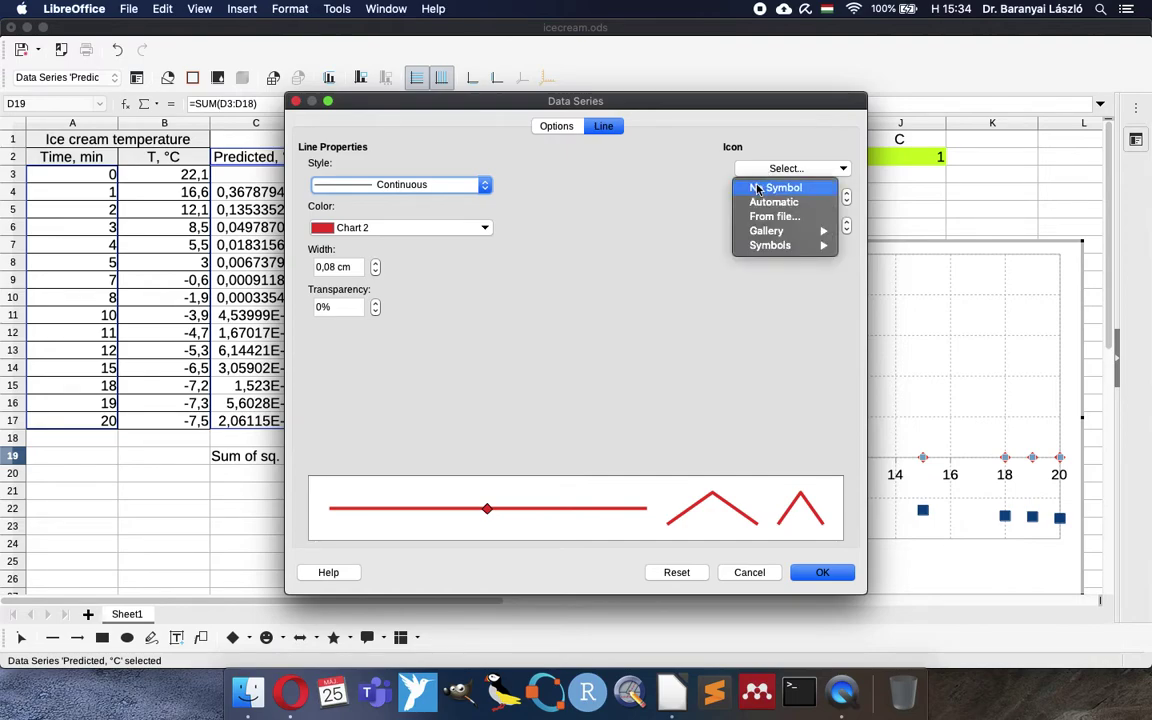
click(757, 188)
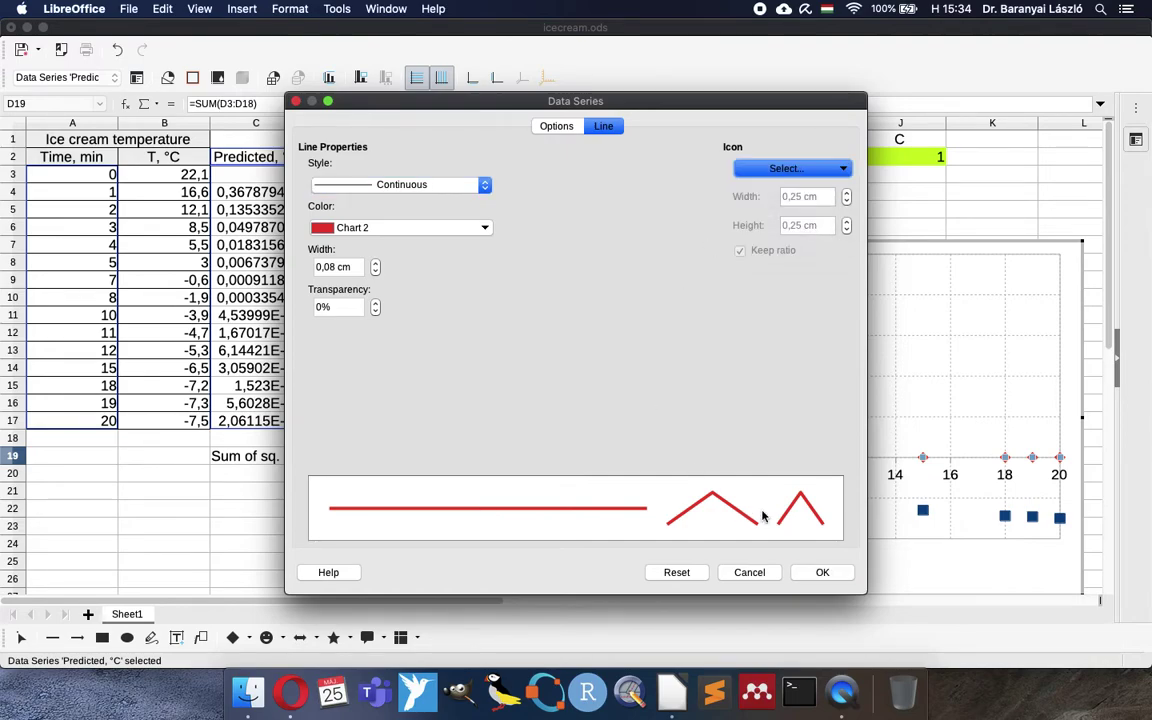
click(818, 573)
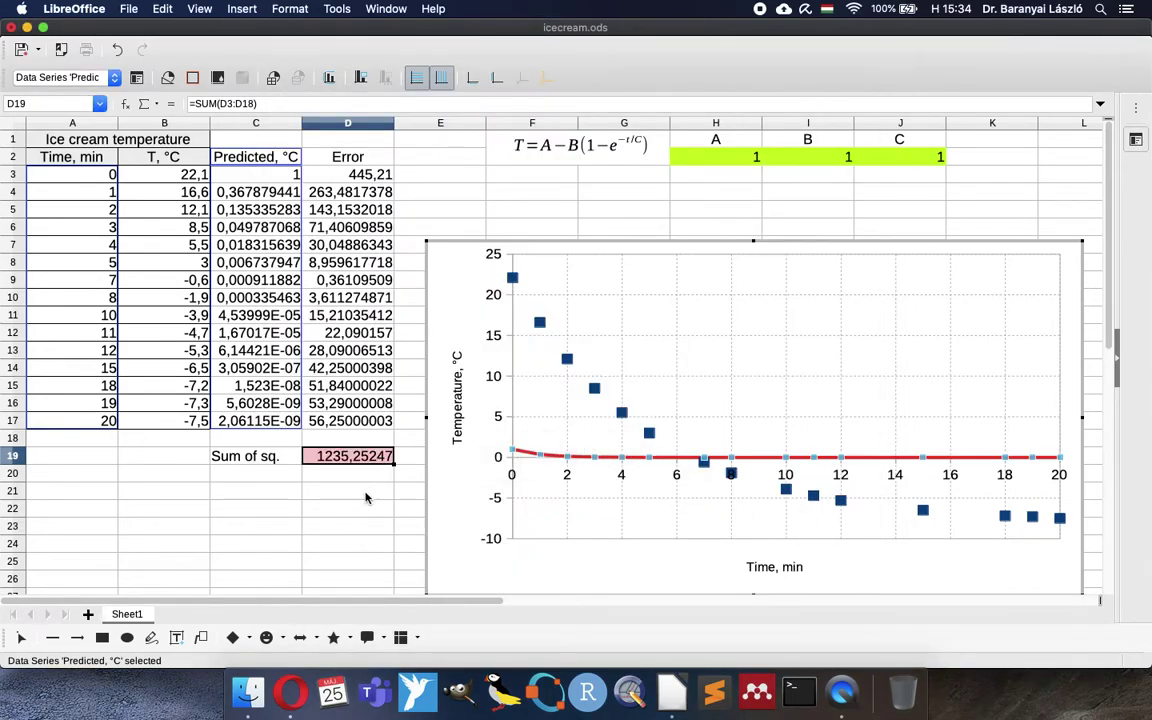
- Move the temperature chart up by about two rows, so its upper edge lies in row 5
click(366, 497)
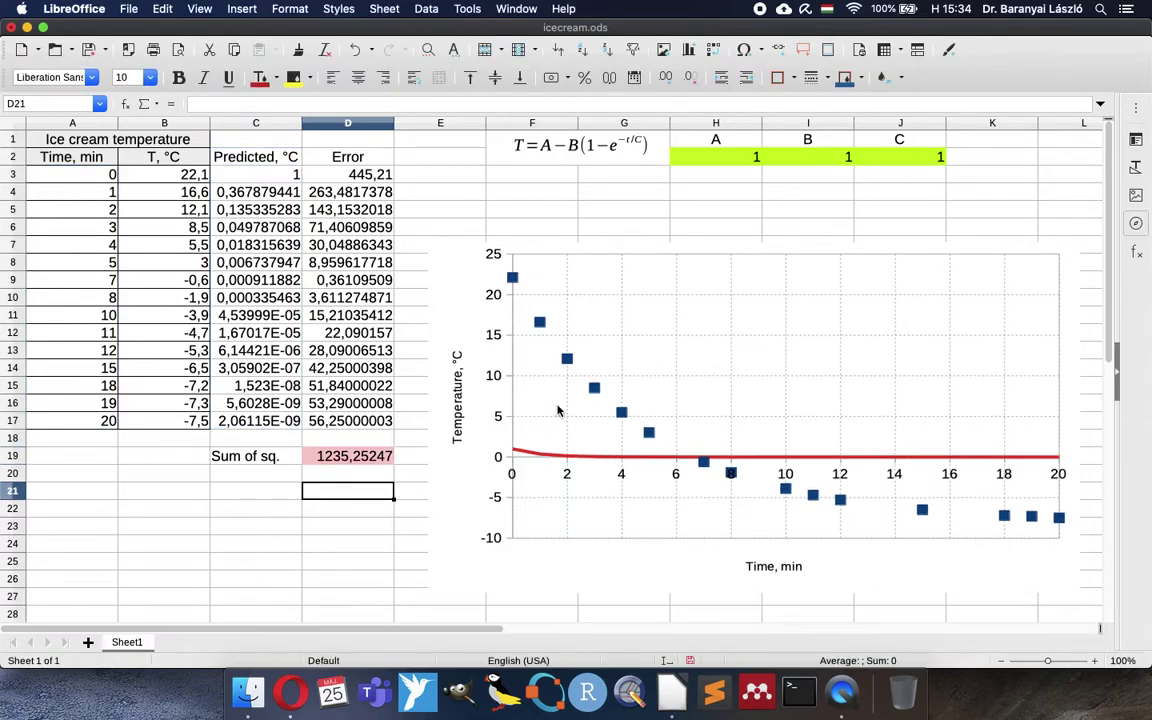
drag(581, 295, 581, 258)
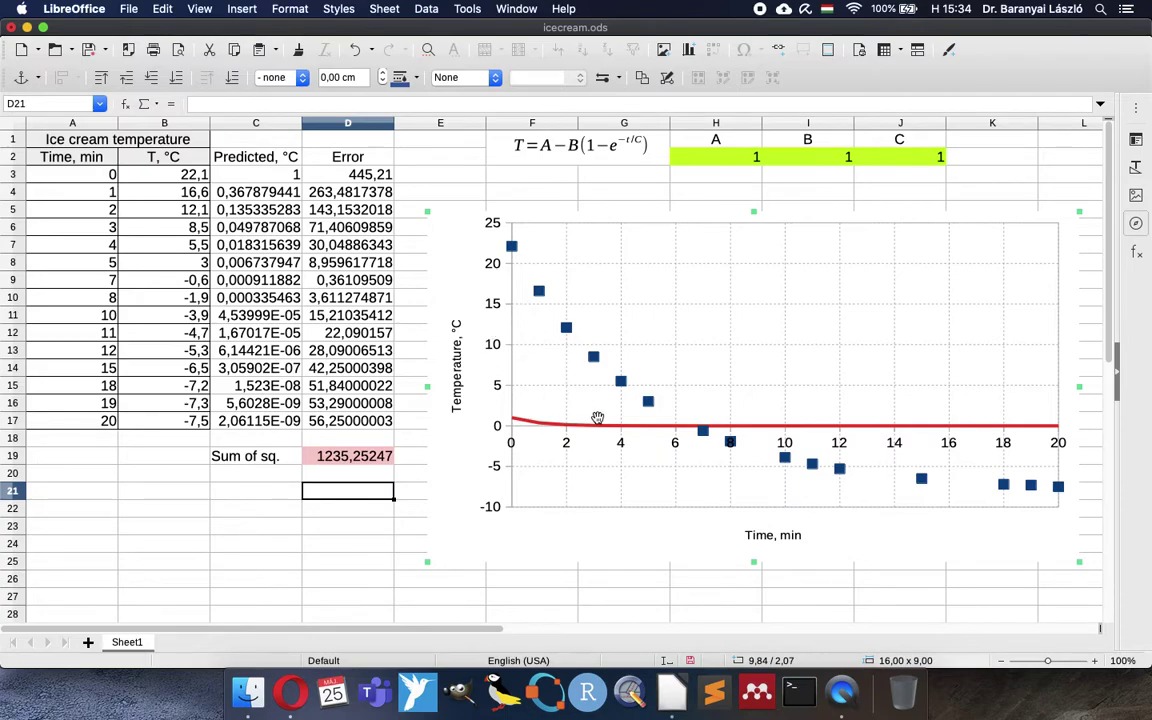
click(244, 491)
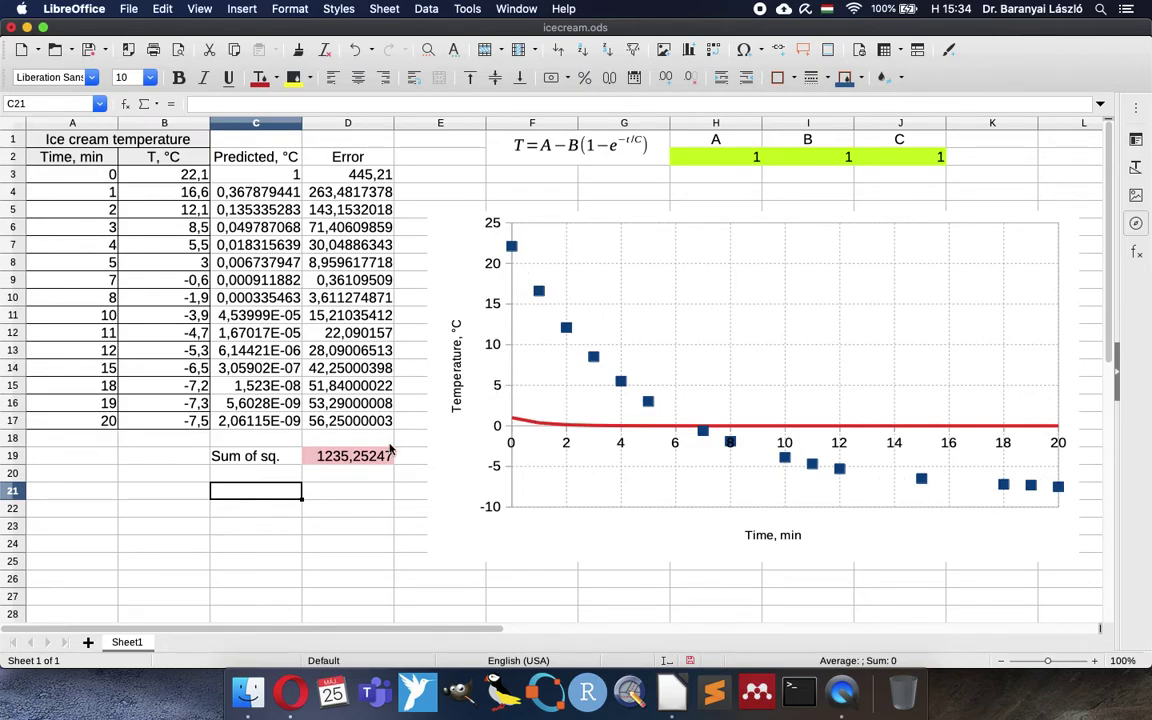
- Open the Solver with the sum of squares cell D19 as the target cell
click(353, 460)
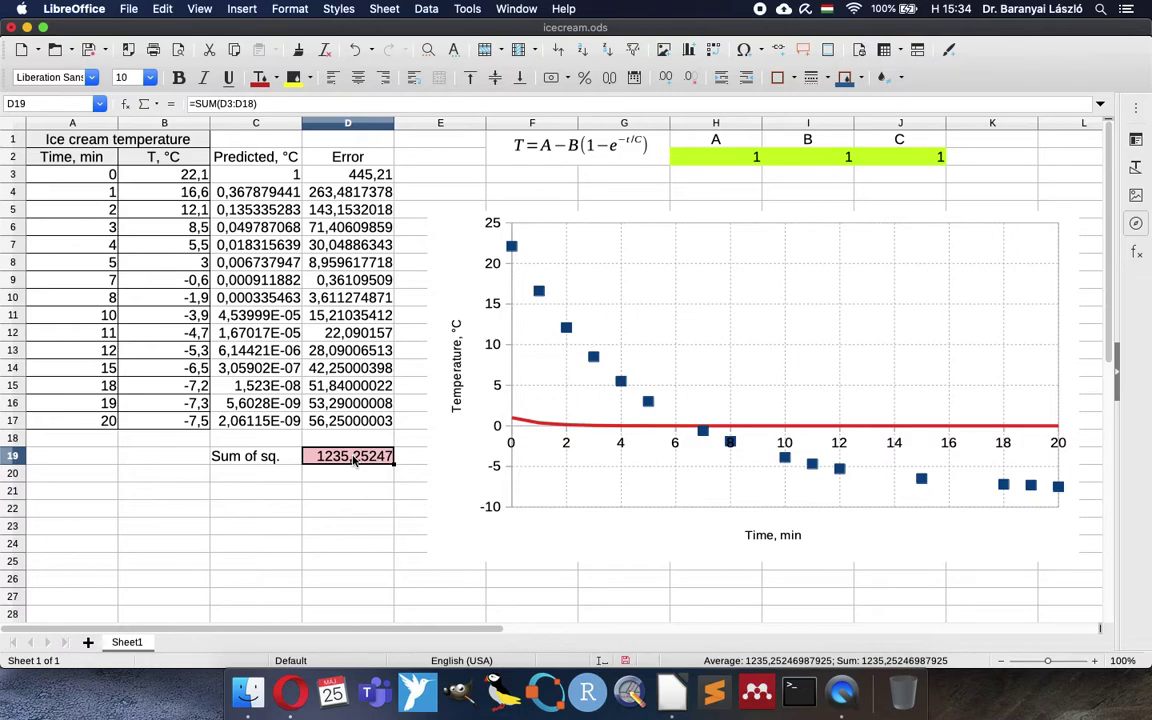
click(467, 10)
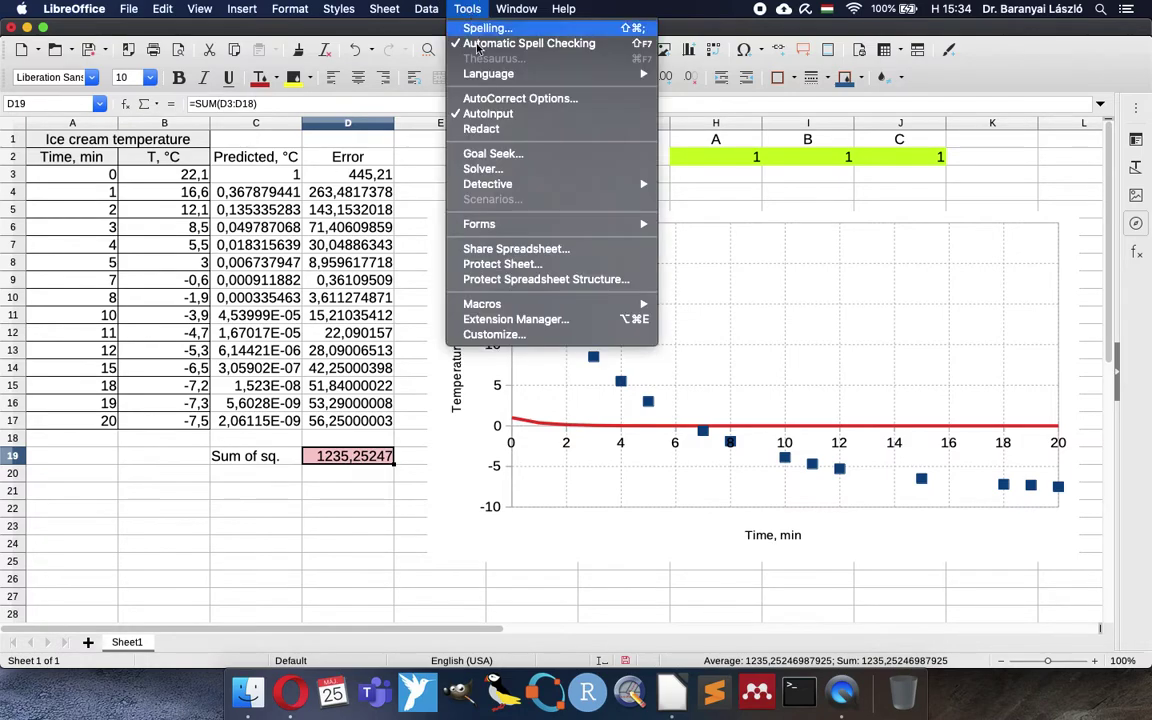
click(470, 164)
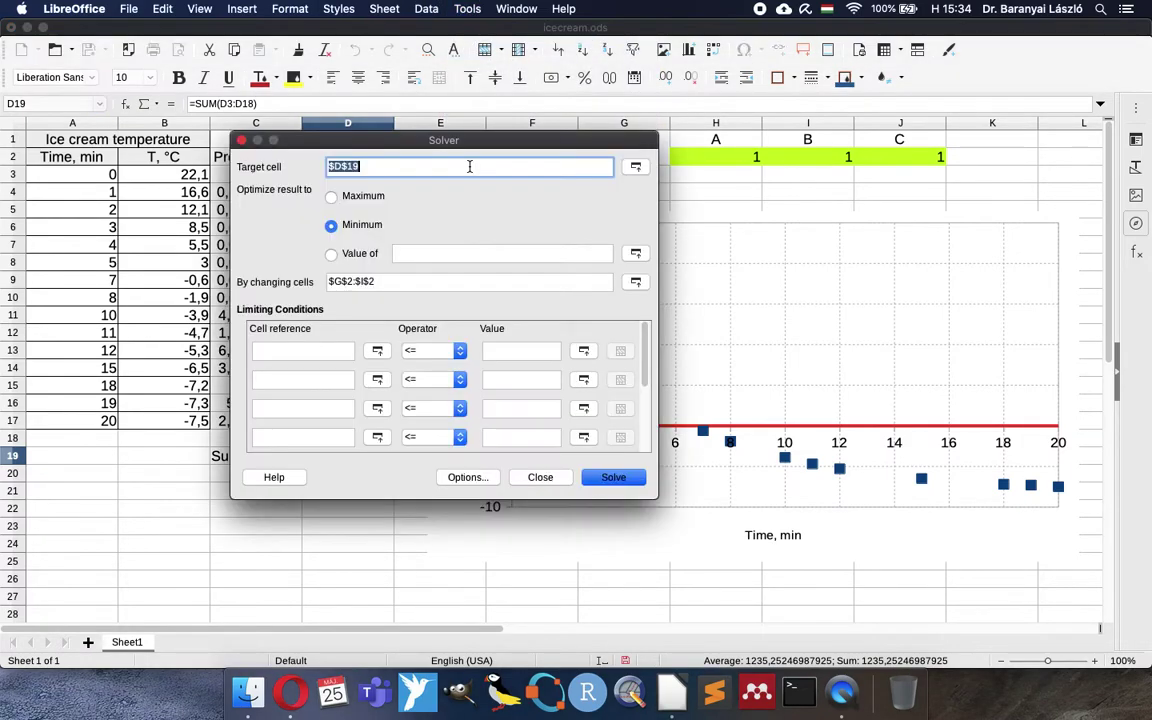
click(635, 170)
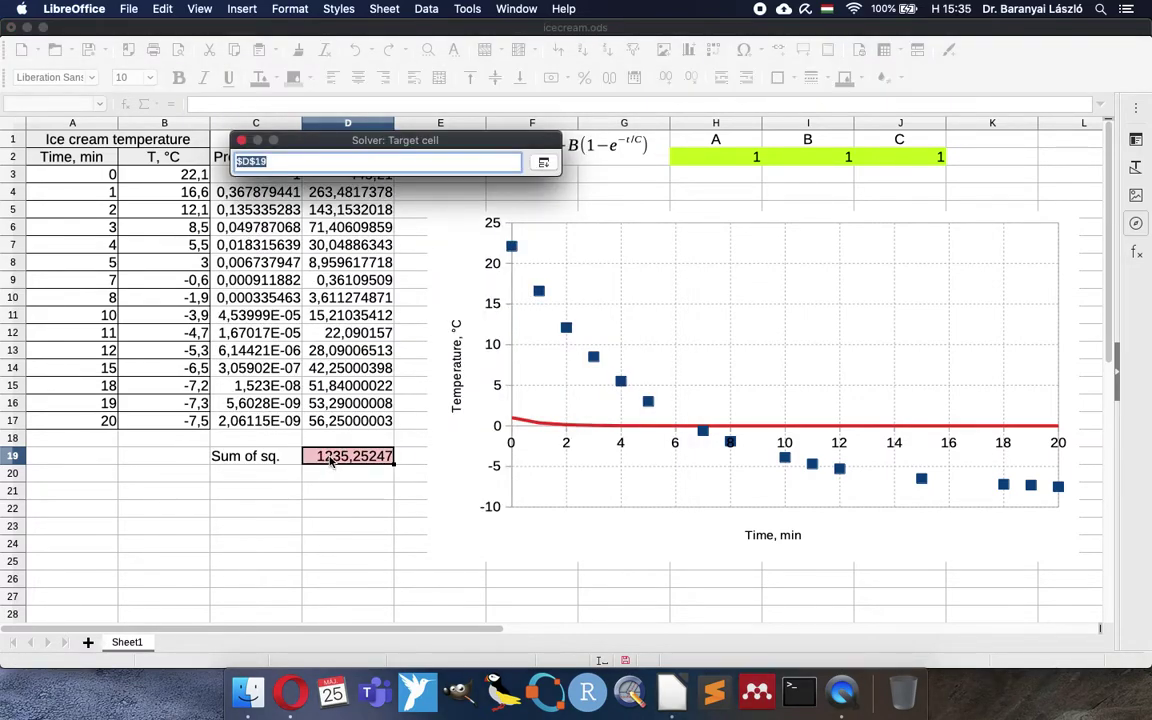
click(543, 161)
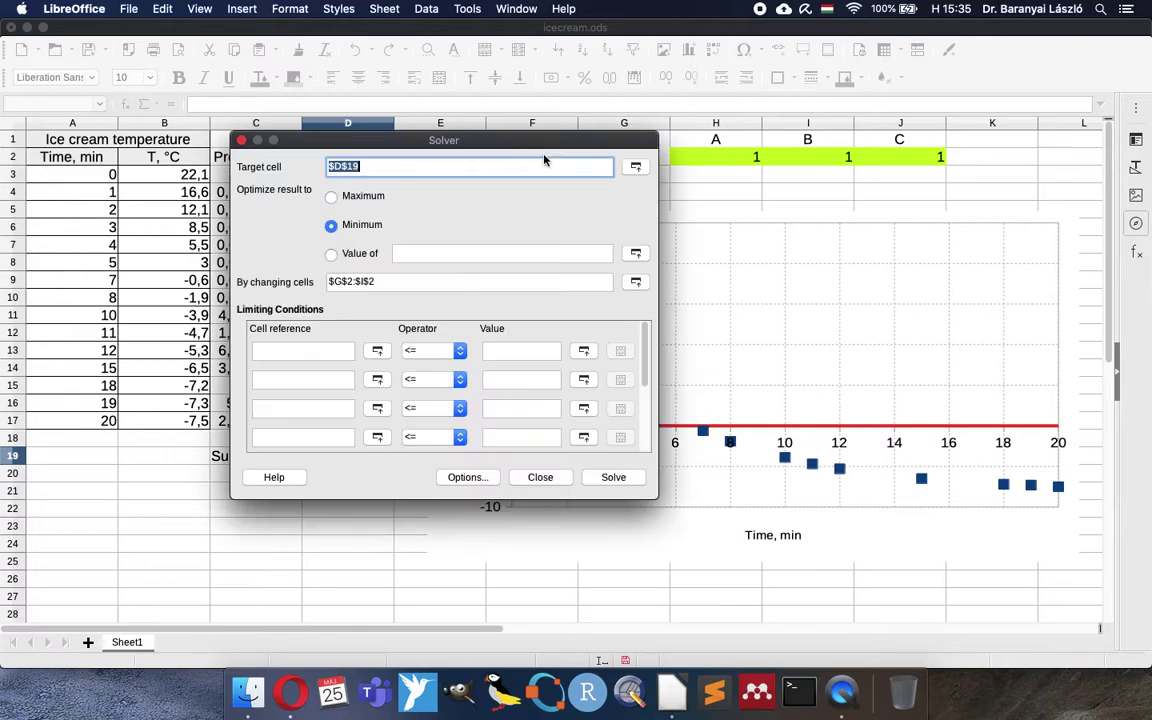
- Set the Solver's changing cells to the parameters A, B and C in H2:J2, and move the dialog clear of the data
triple_click(378, 281)
key(BackSpace)
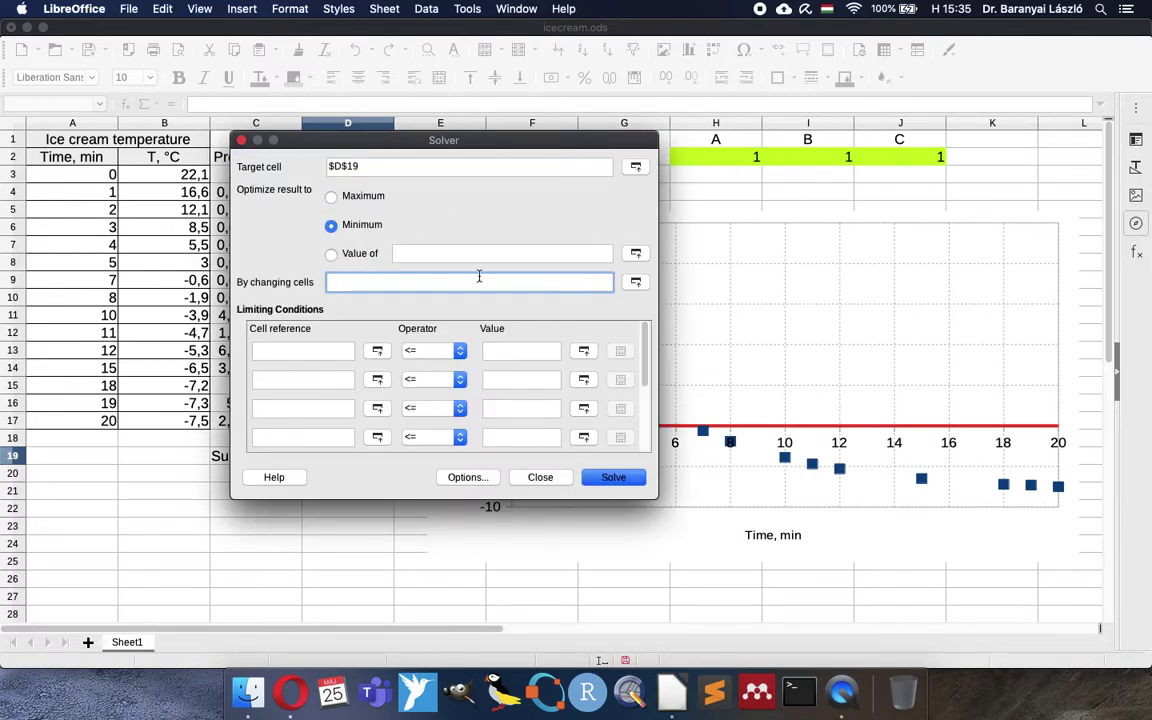
click(635, 282)
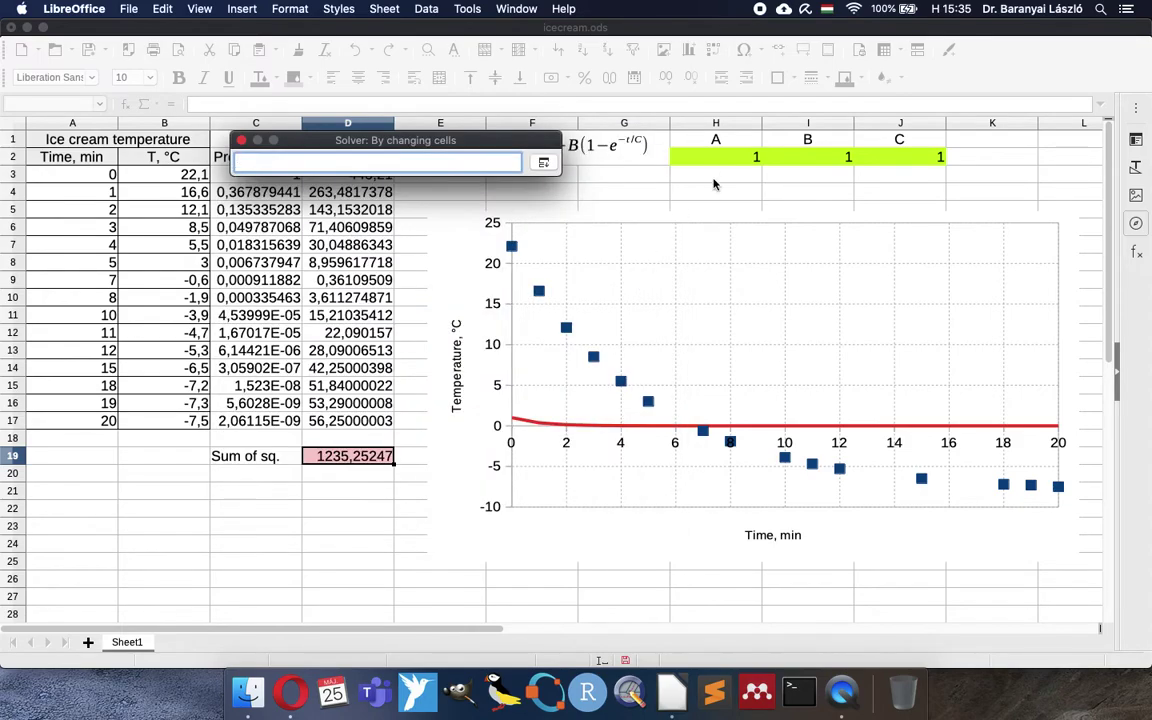
drag(731, 168, 903, 158)
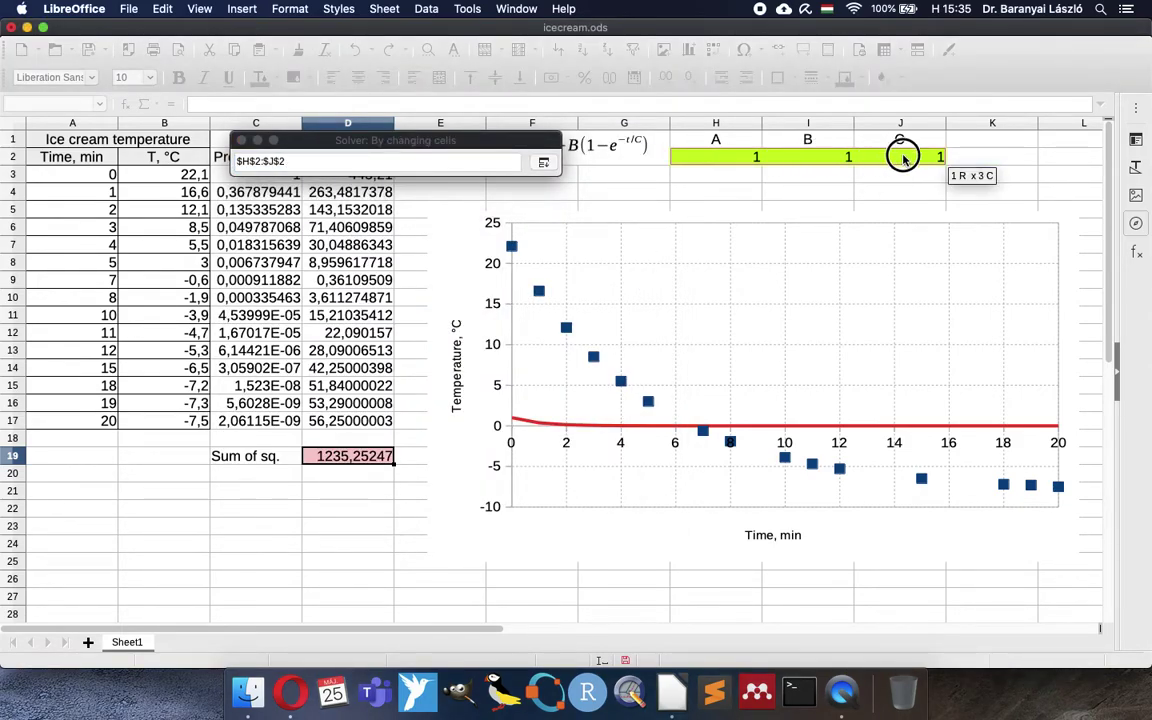
click(543, 162)
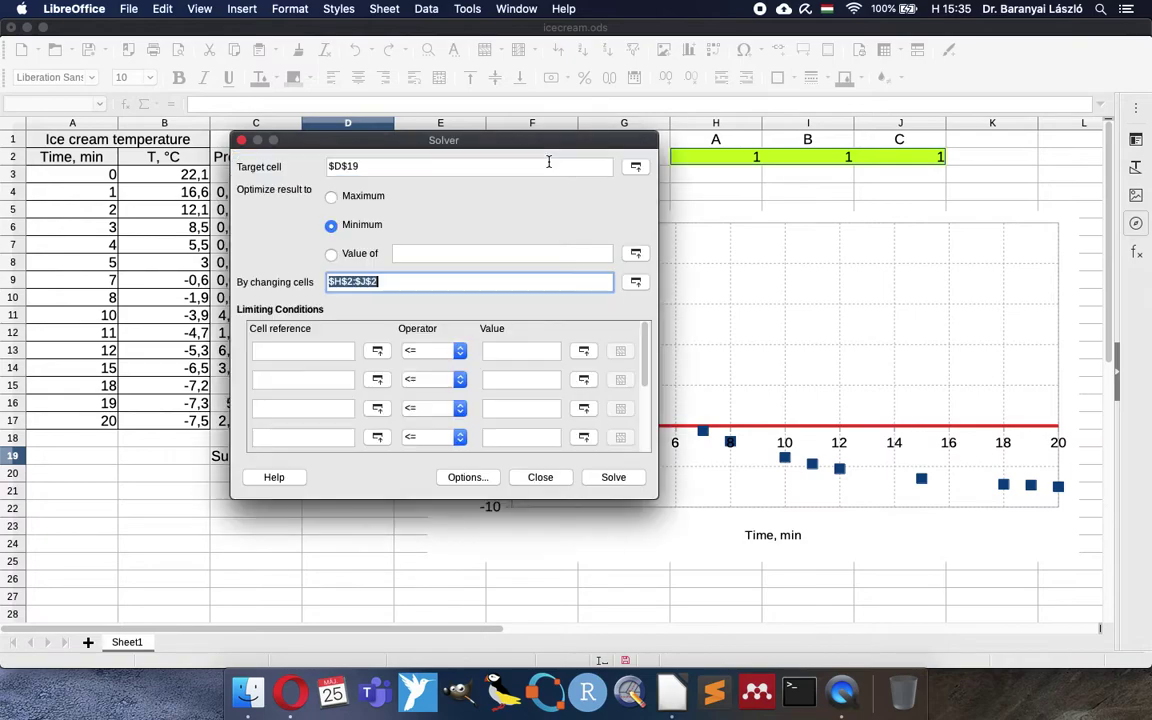
drag(540, 141, 942, 255)
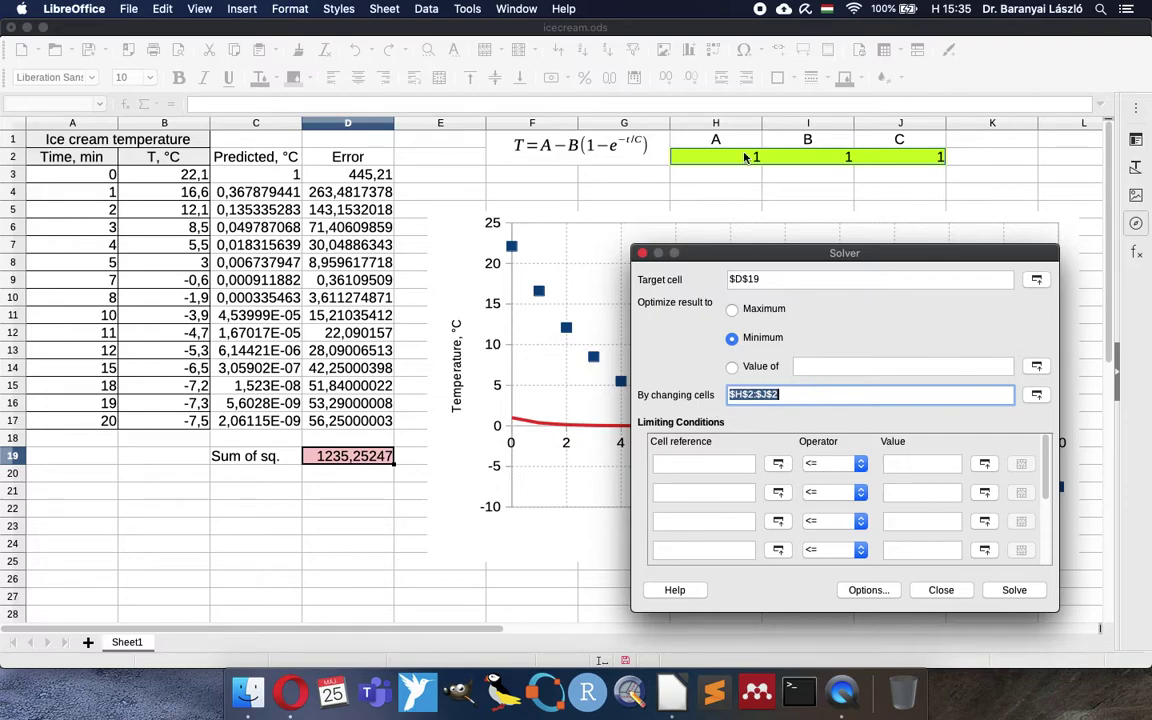
- Configure the Solver to use the SCO Evolutionary Algorithm engine with Assume Non-Negative Variables enabled
click(867, 589)
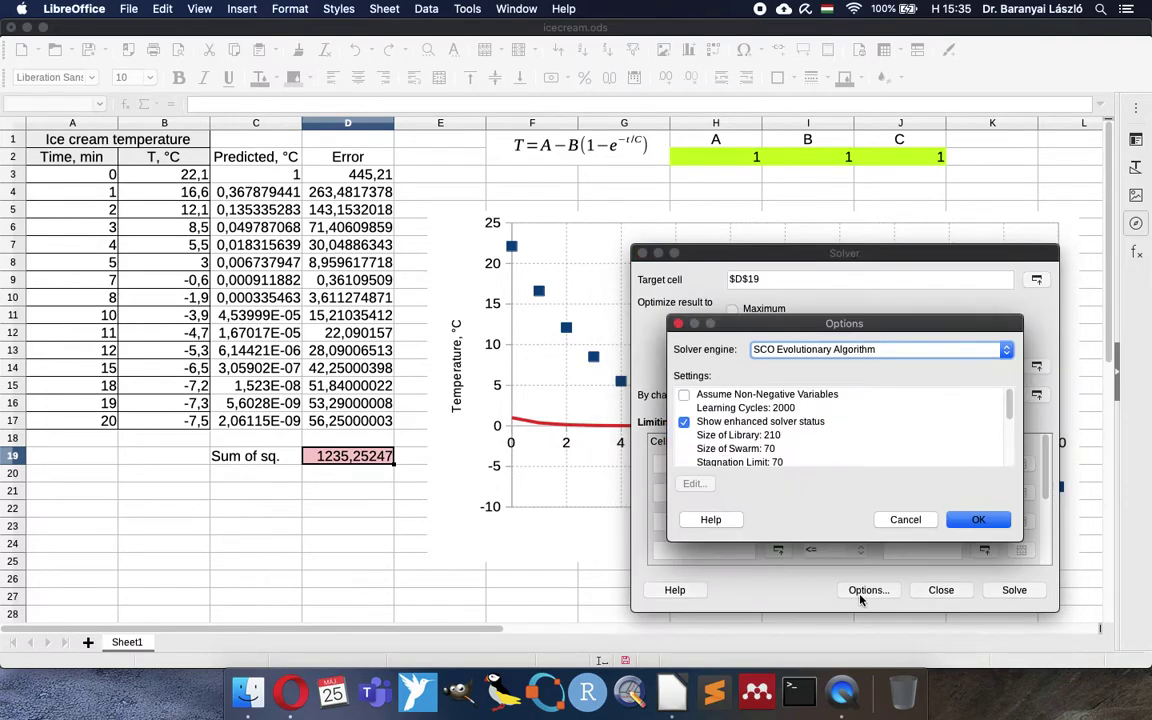
click(813, 350)
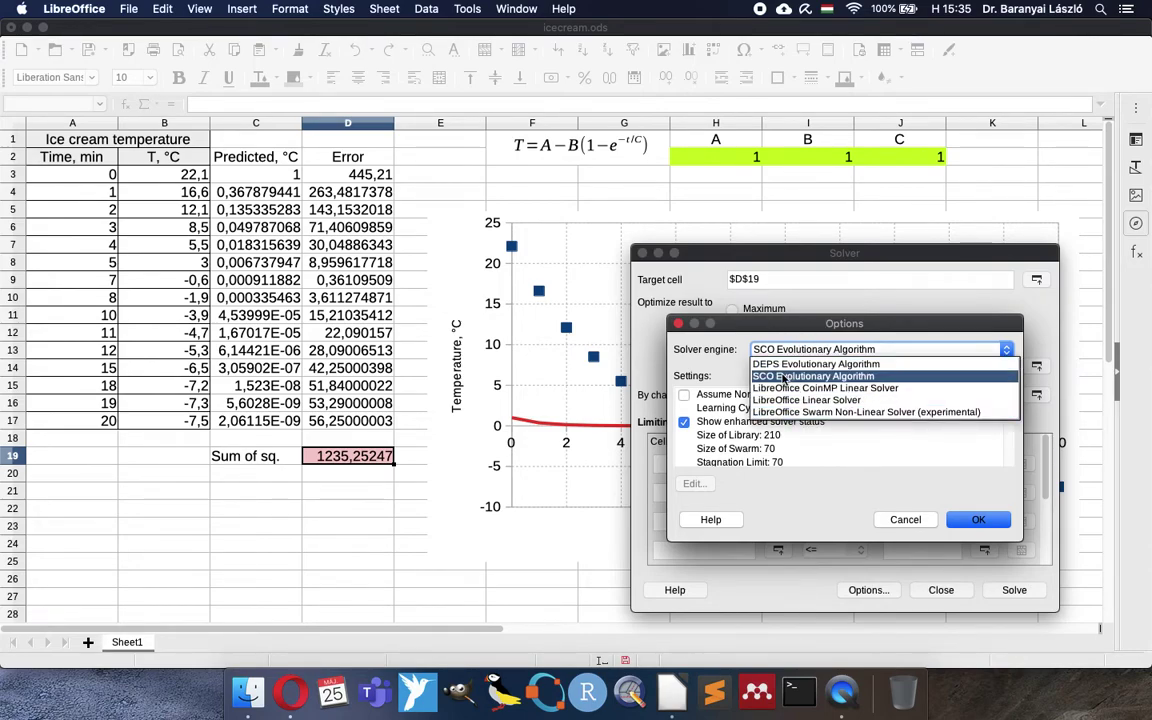
click(780, 377)
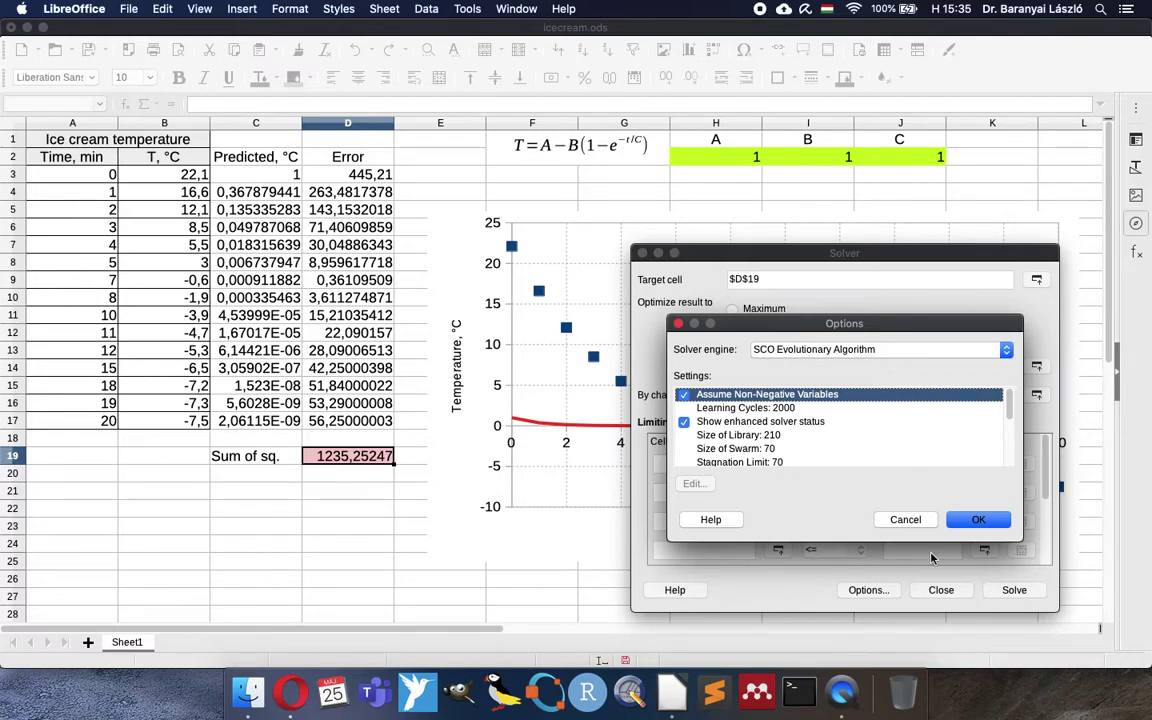
click(975, 519)
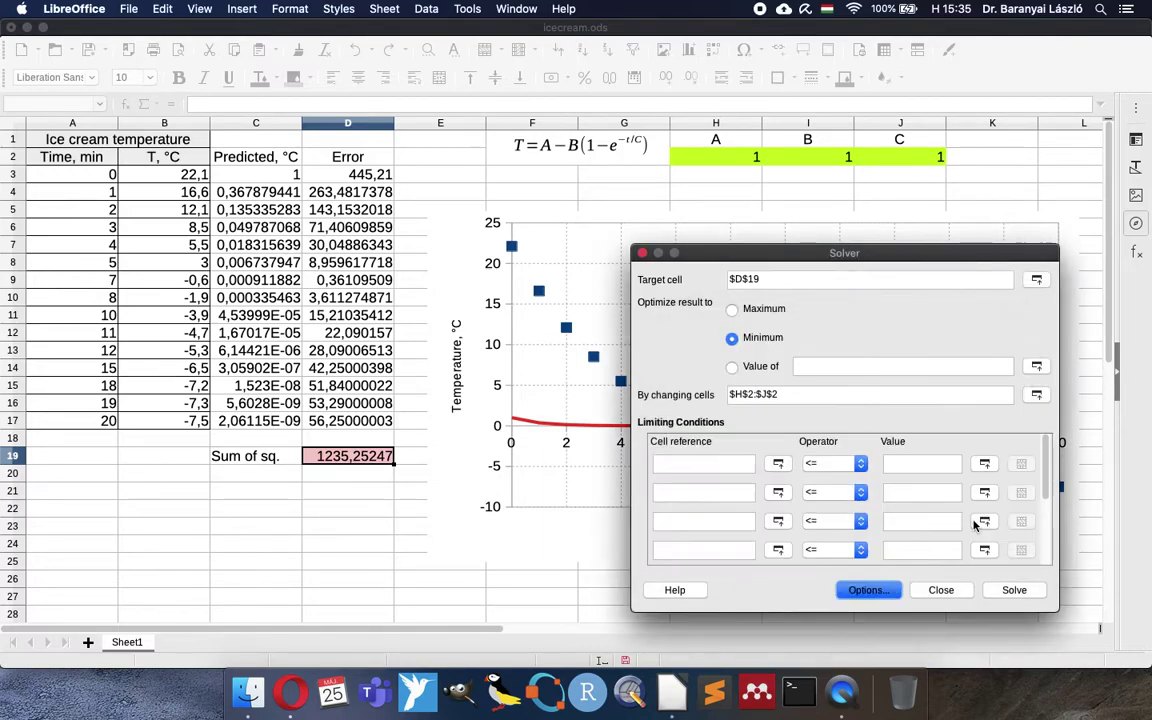
- Run the Solver to minimize the sum of squares in D19 and keep the result
click(1010, 590)
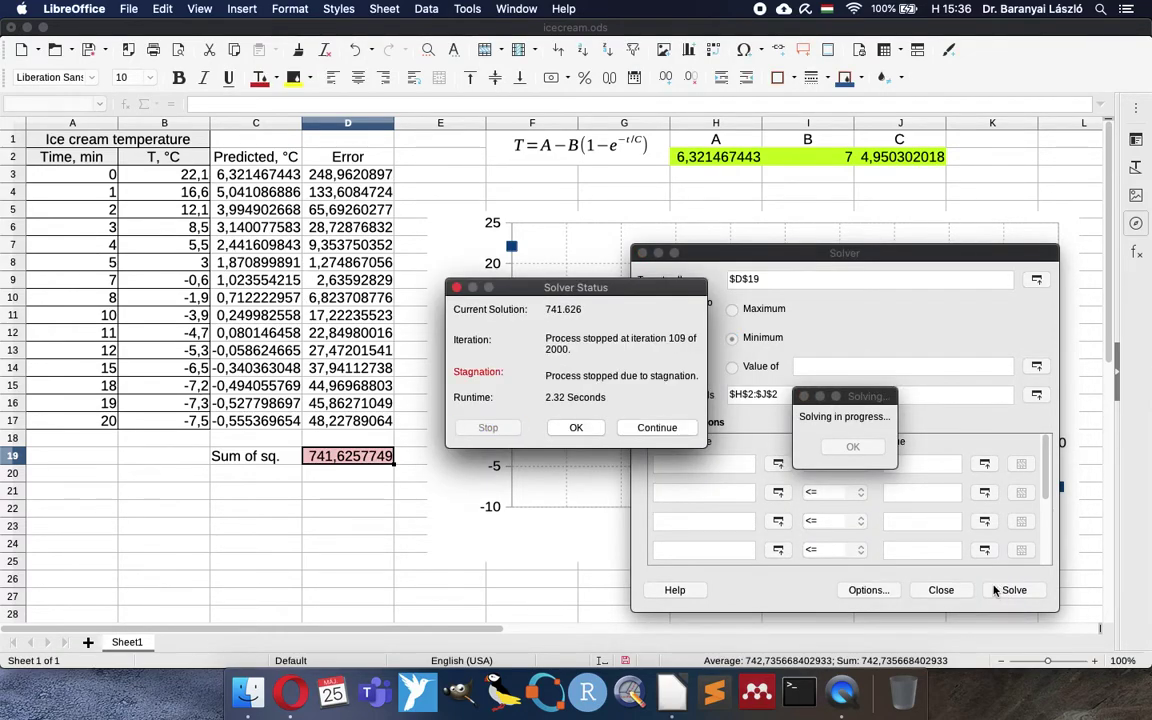
click(576, 427)
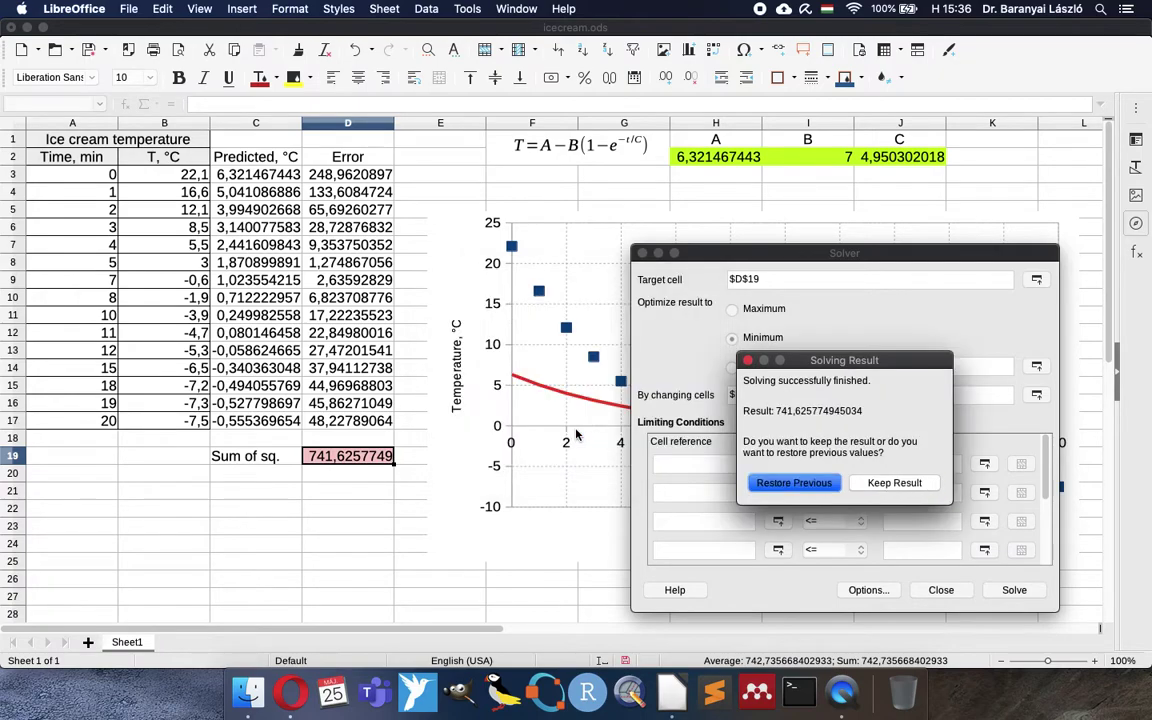
click(895, 482)
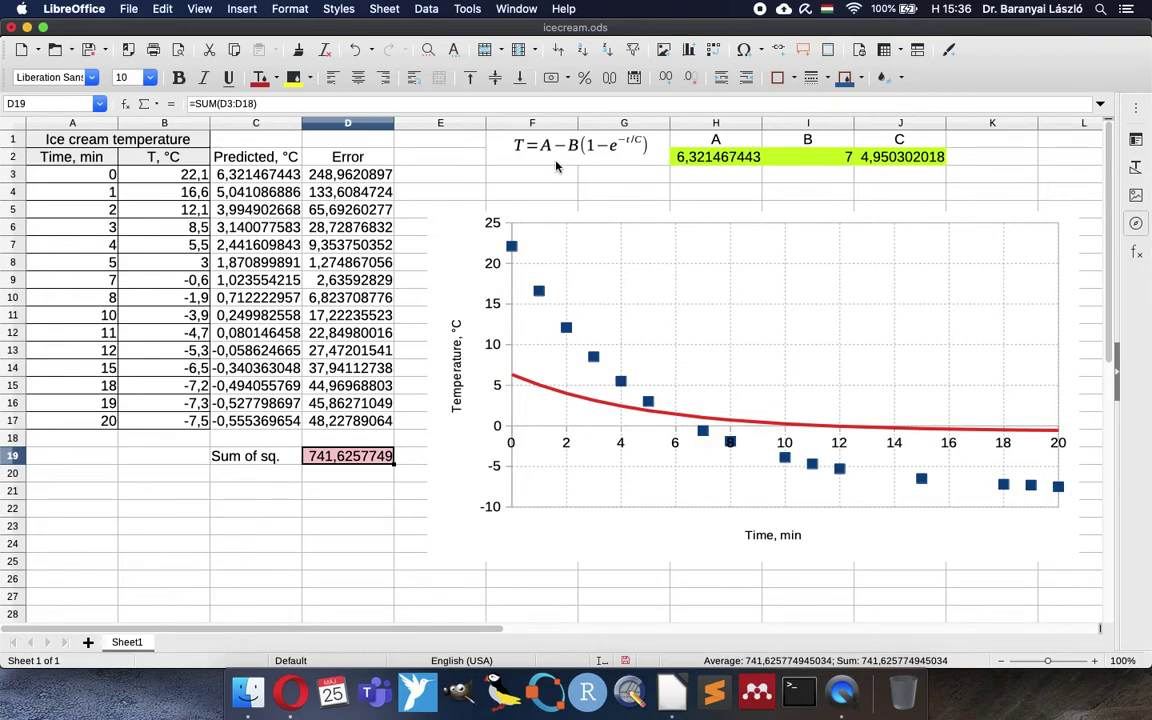
- Run the Solver again to minimize the sum of squares in D19 by changing H2:J2, and keep the result
click(467, 9)
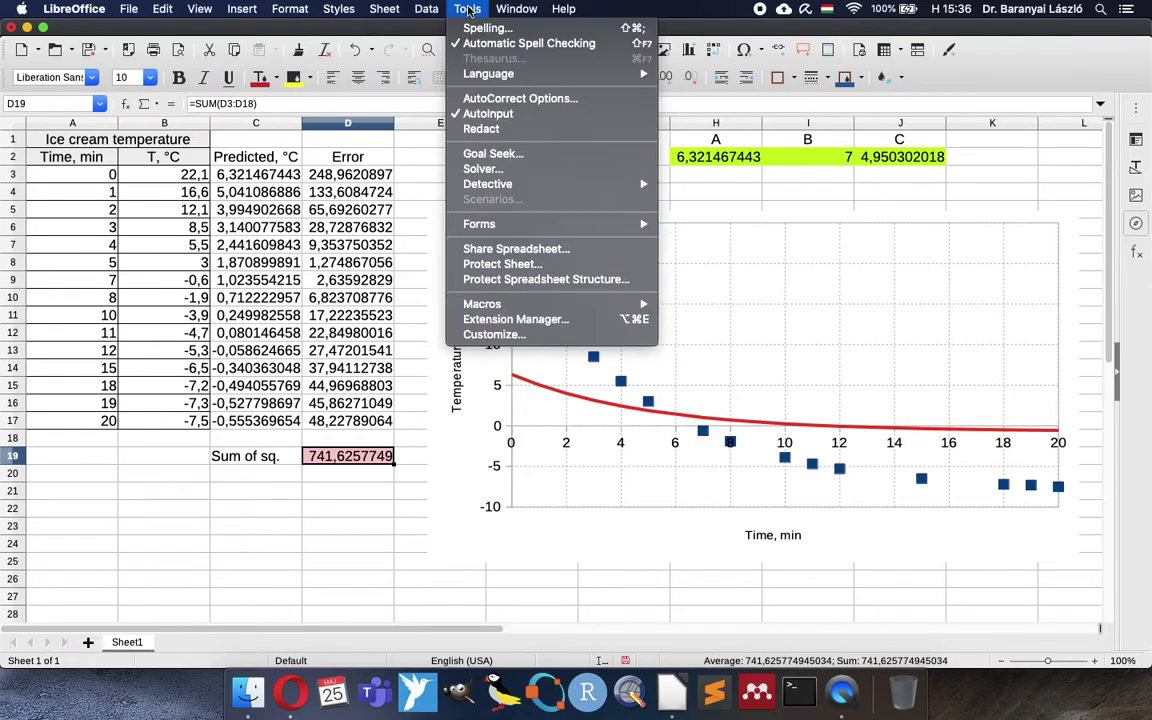
click(497, 171)
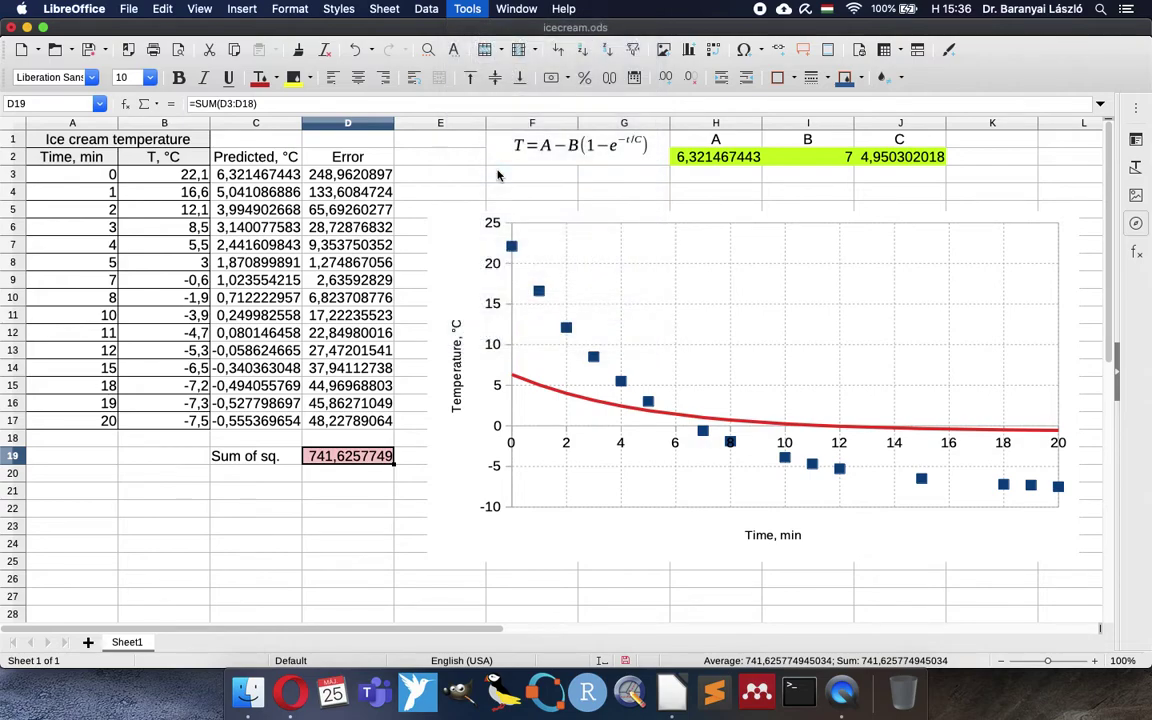
drag(516, 146, 883, 259)
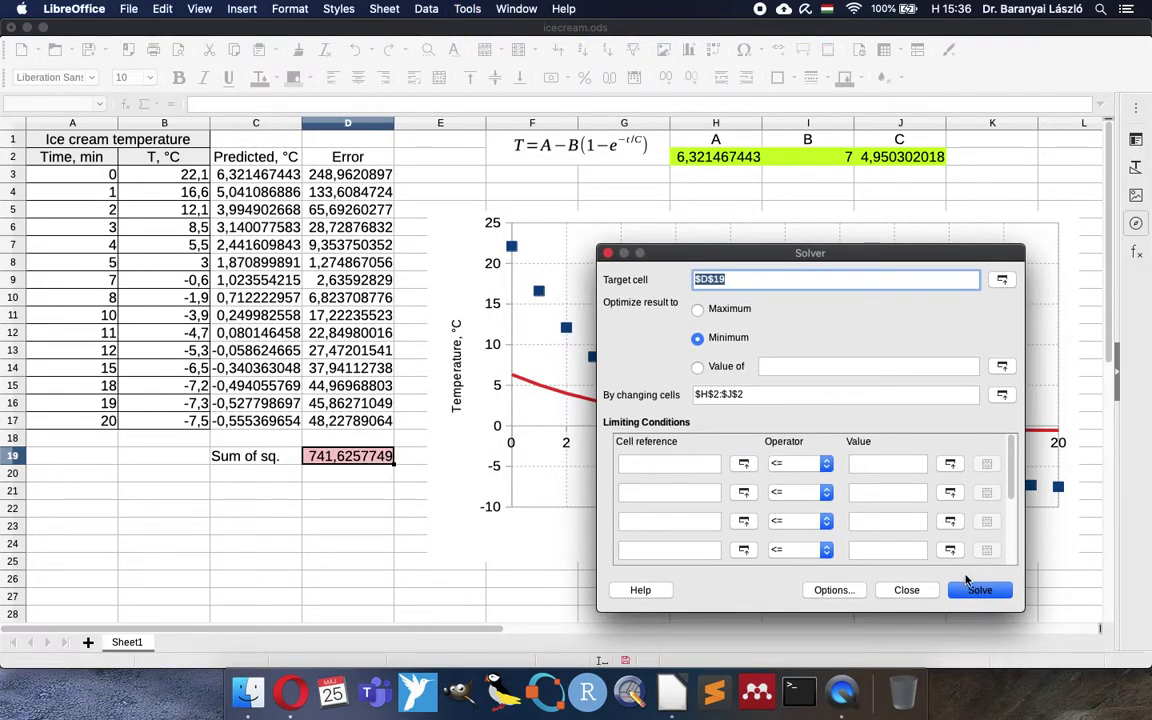
click(976, 589)
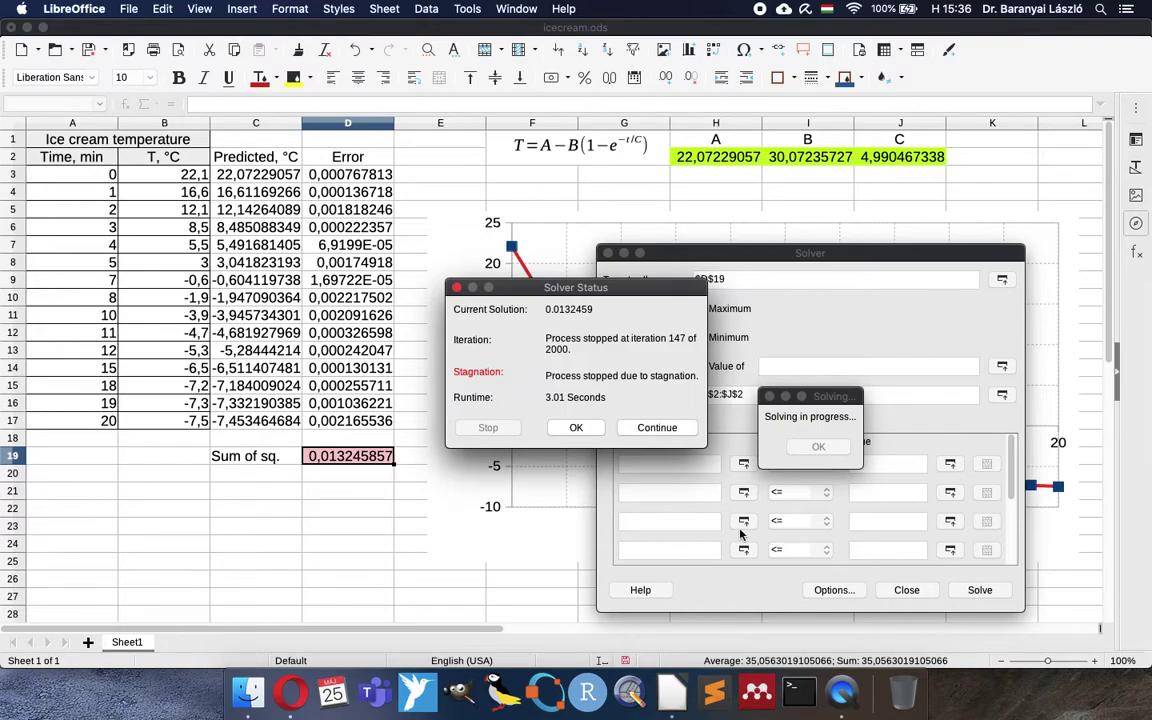
click(573, 428)
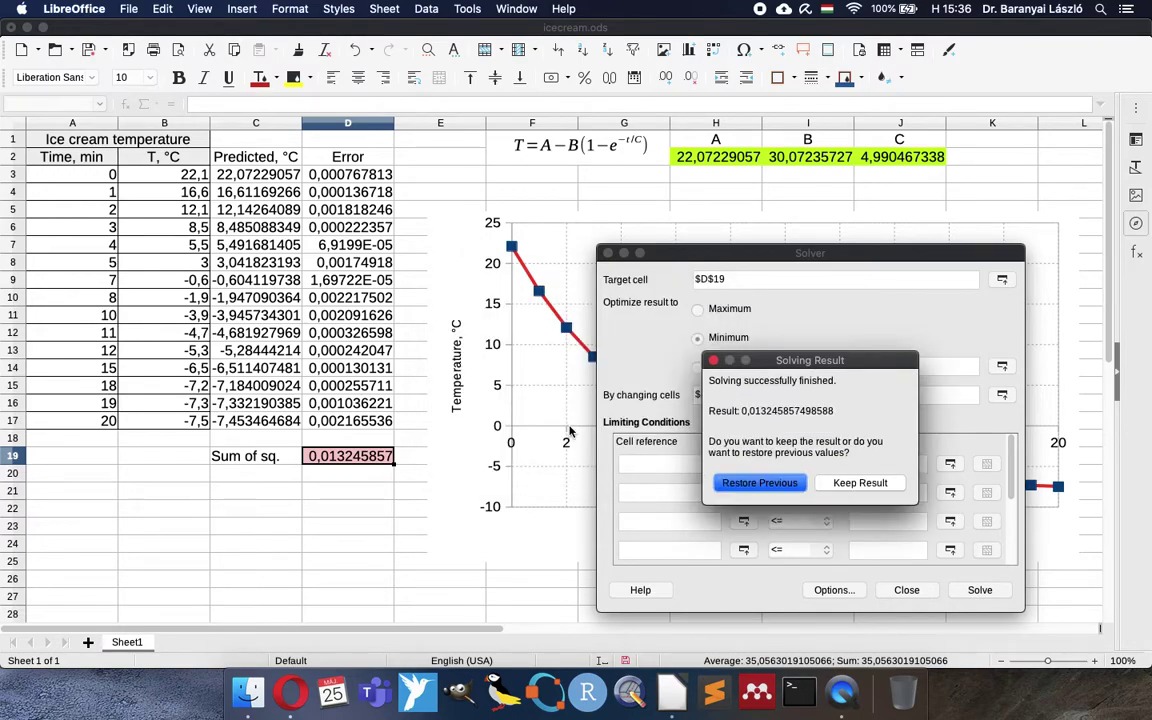
click(877, 483)
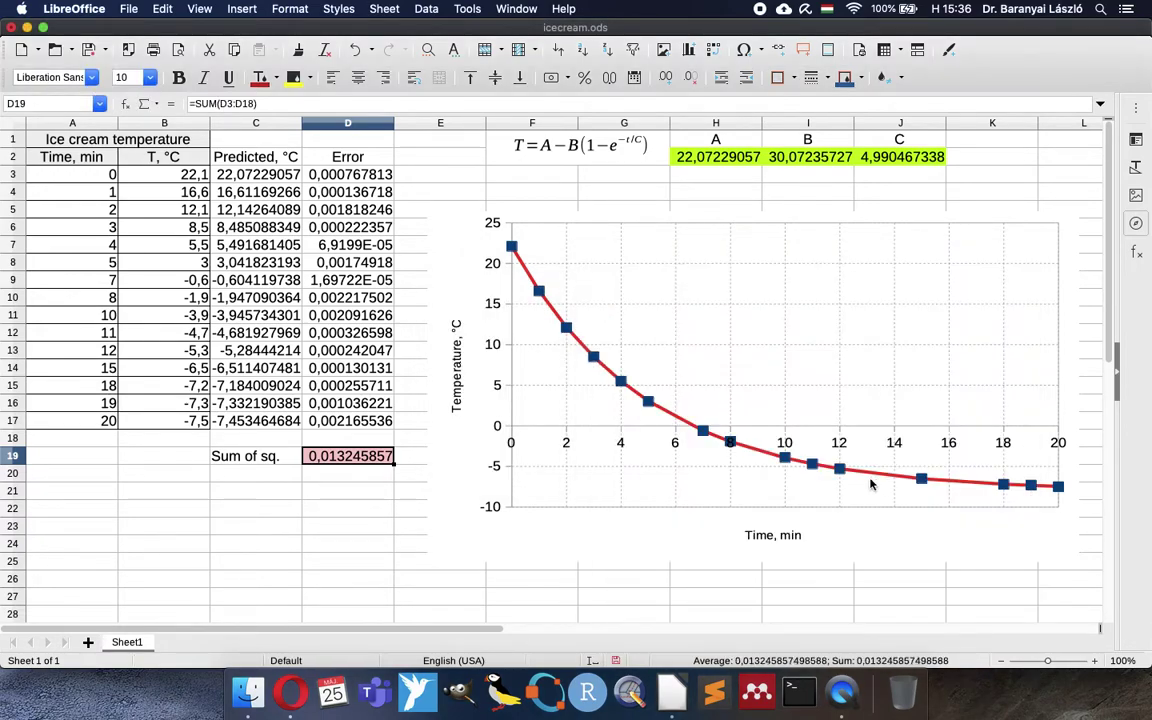
- Label cell C21, below the sum of squares label, as "R2 ="
click(334, 481)
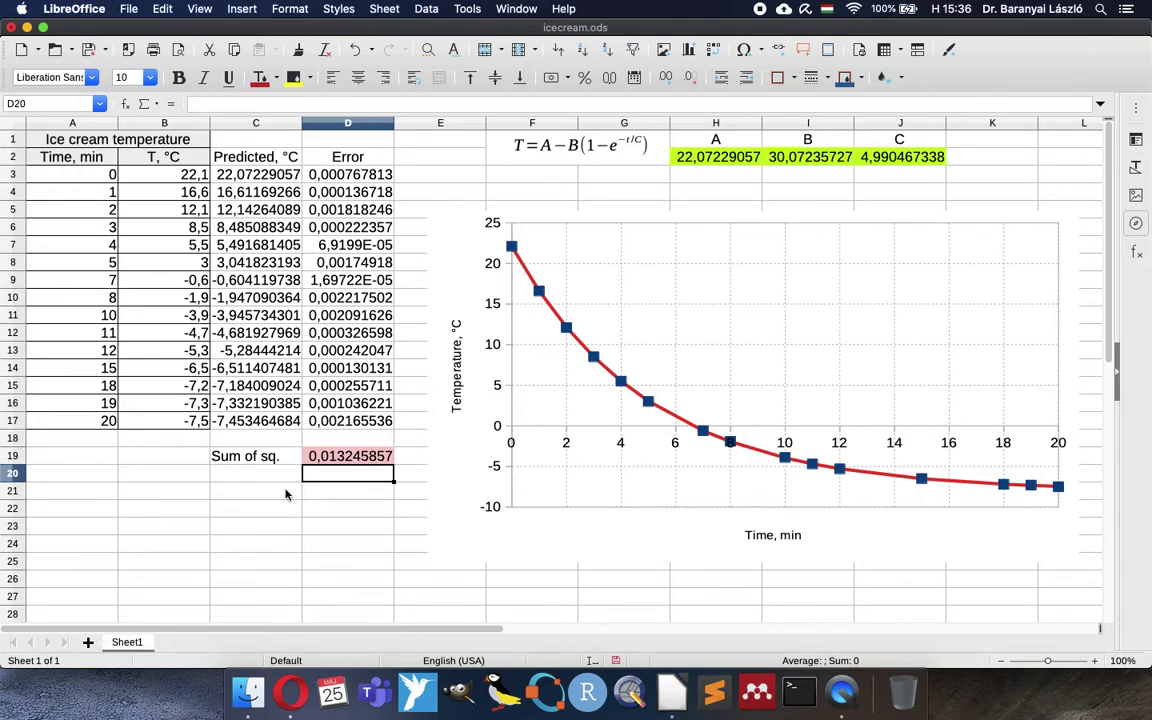
click(276, 496)
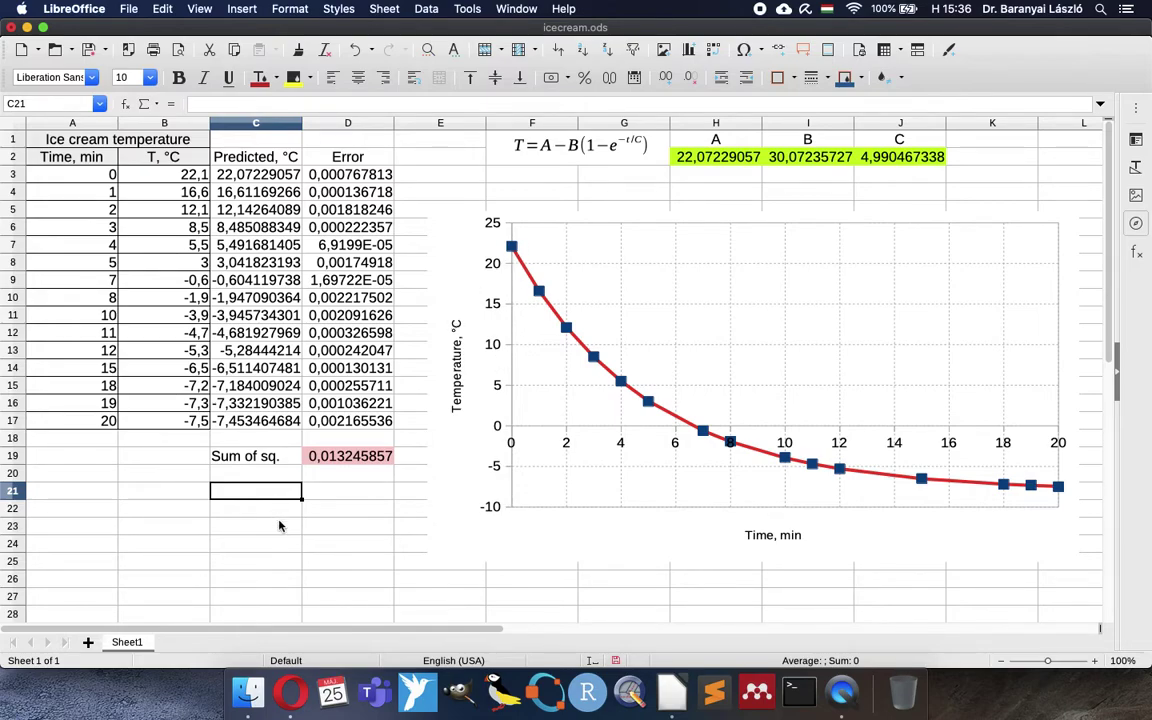
text(R2 =)
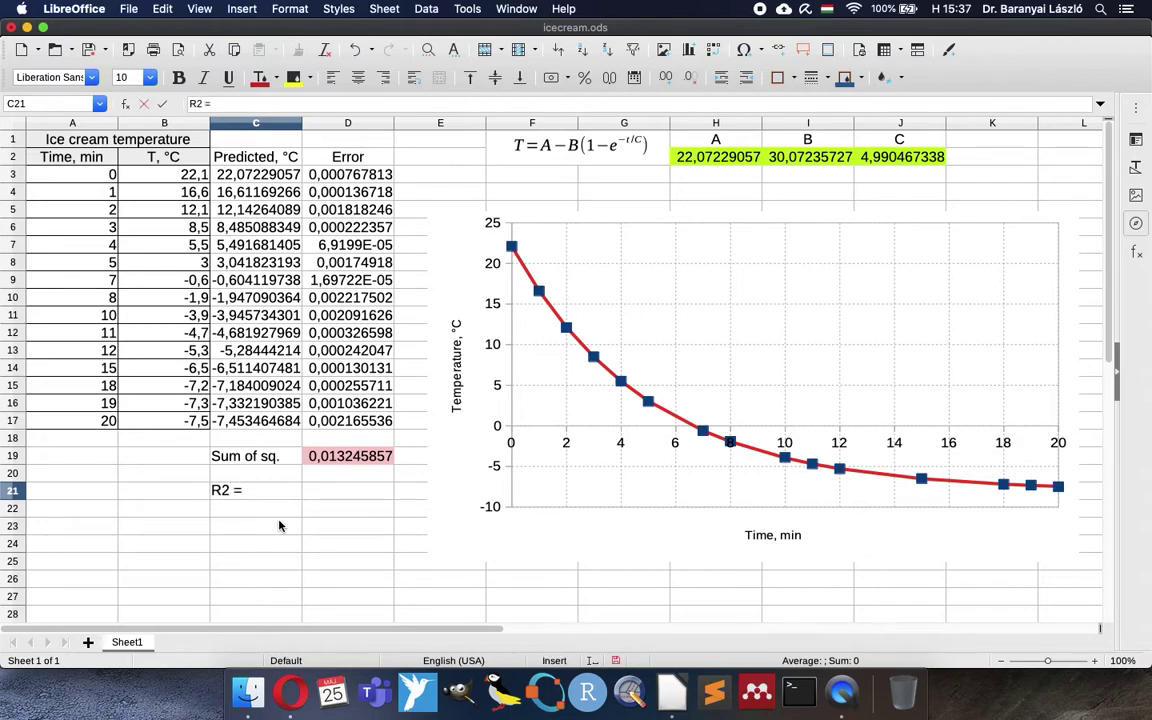
key(Tab)
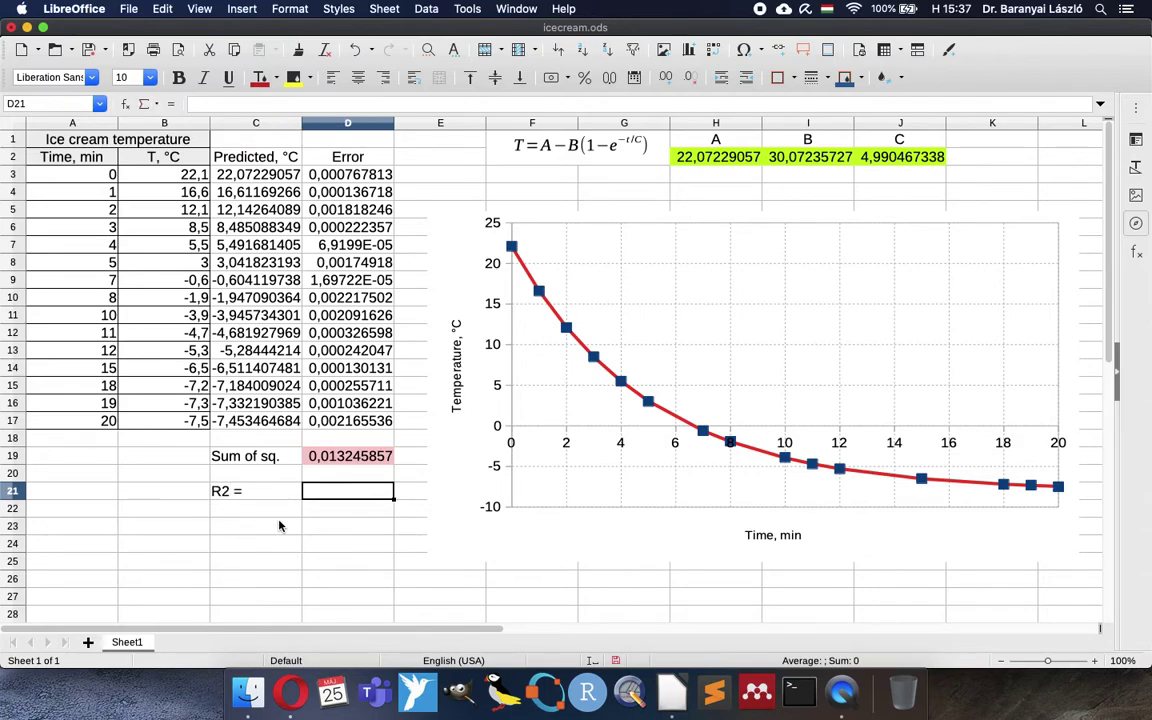
- Calculate R2 in D21 as the squared correlation of measured and predicted temperatures with =CORREL(B3:B17;C3:C17)^2
text(=)
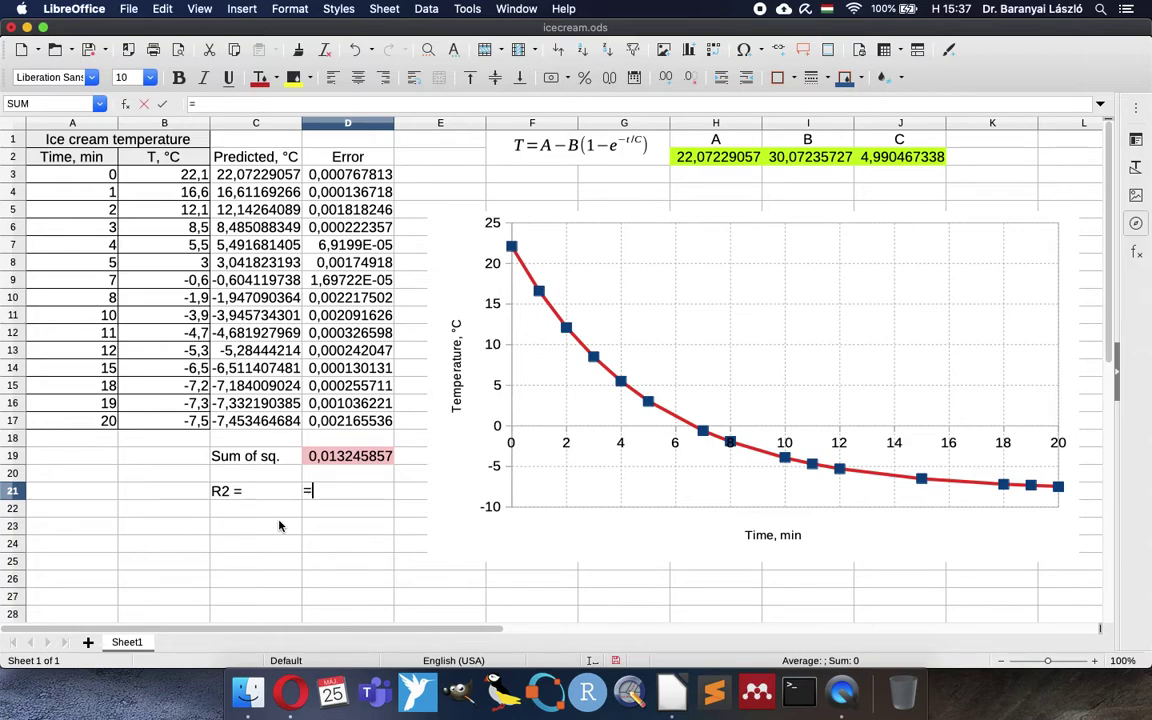
text(corr)
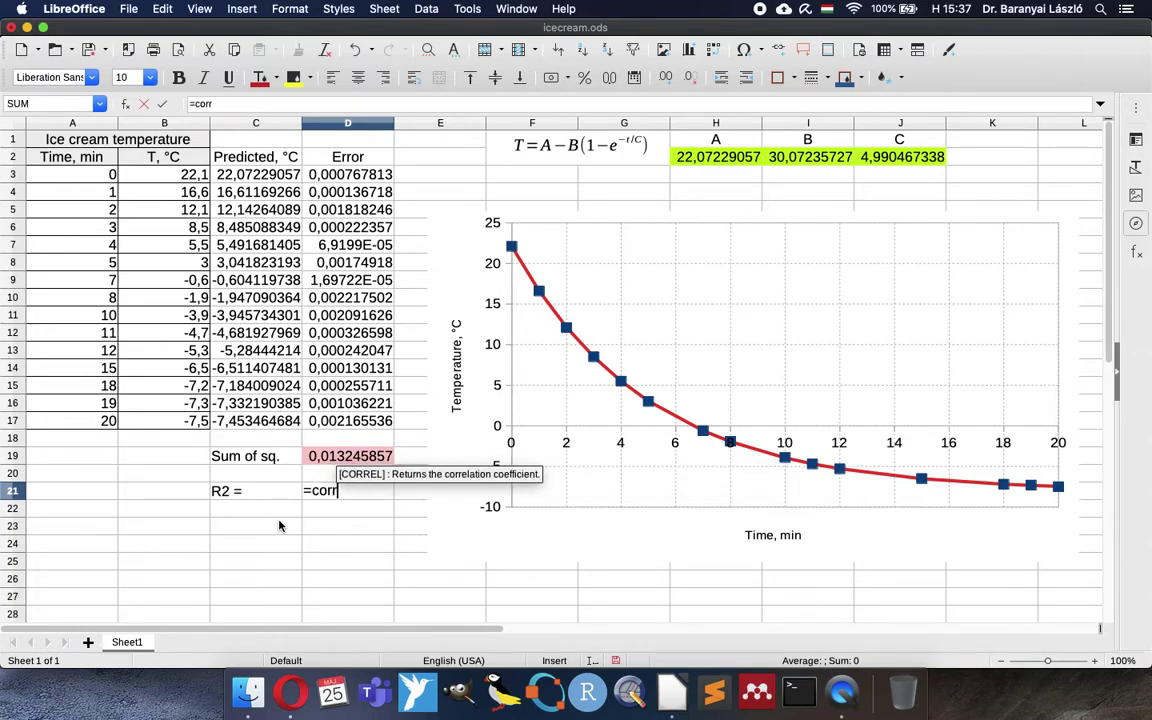
text(el()
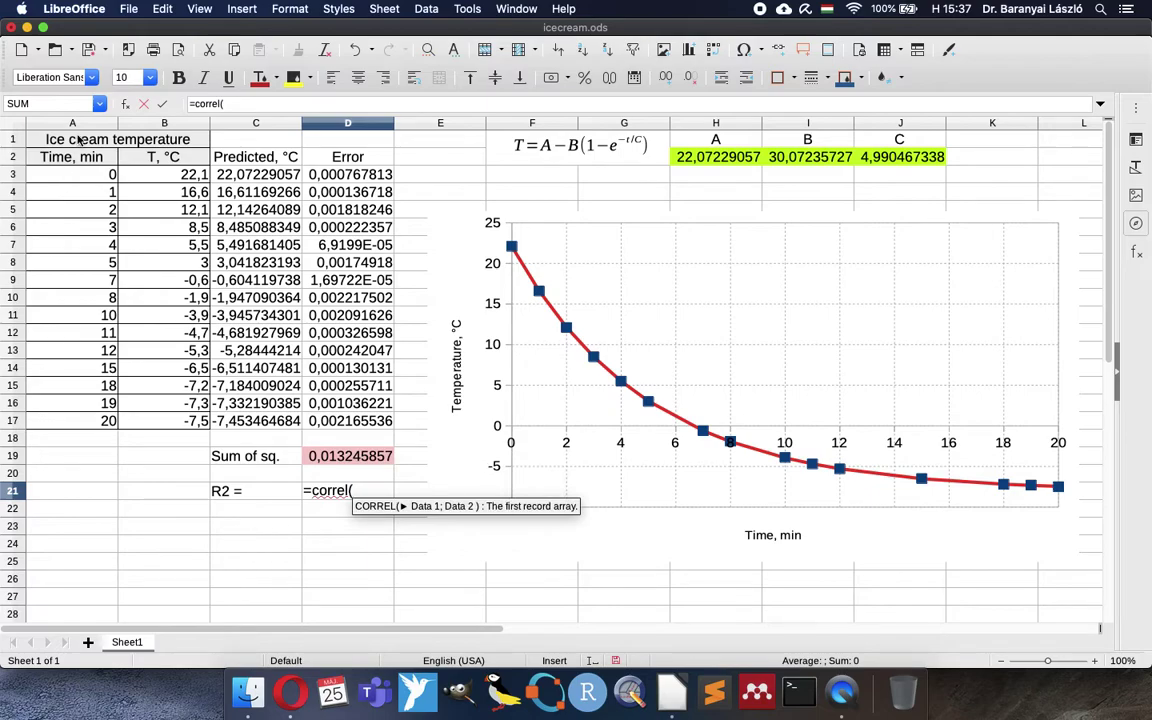
drag(150, 180, 151, 421)
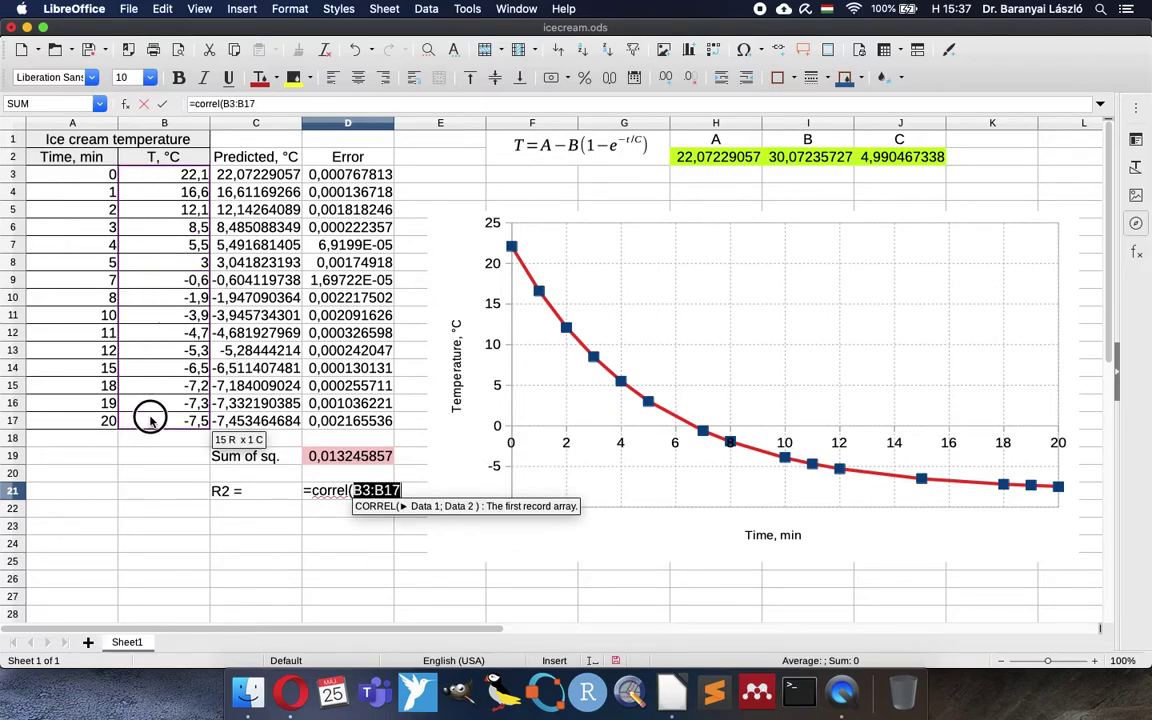
text(;)
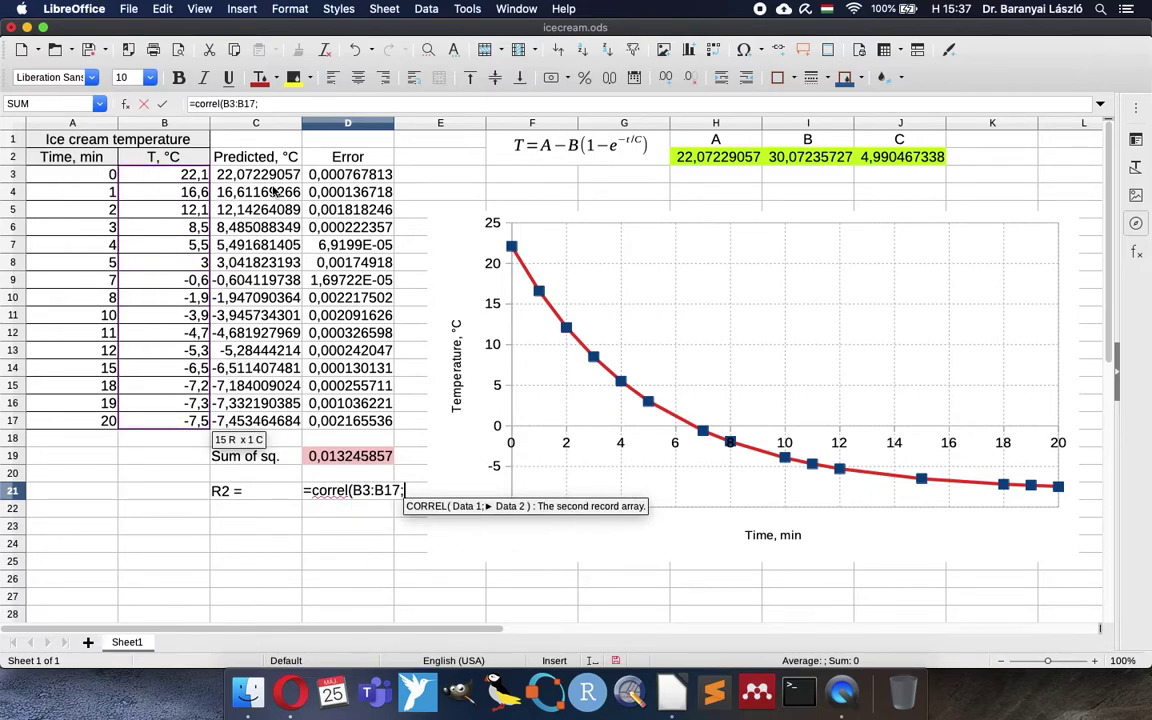
drag(250, 166, 268, 420)
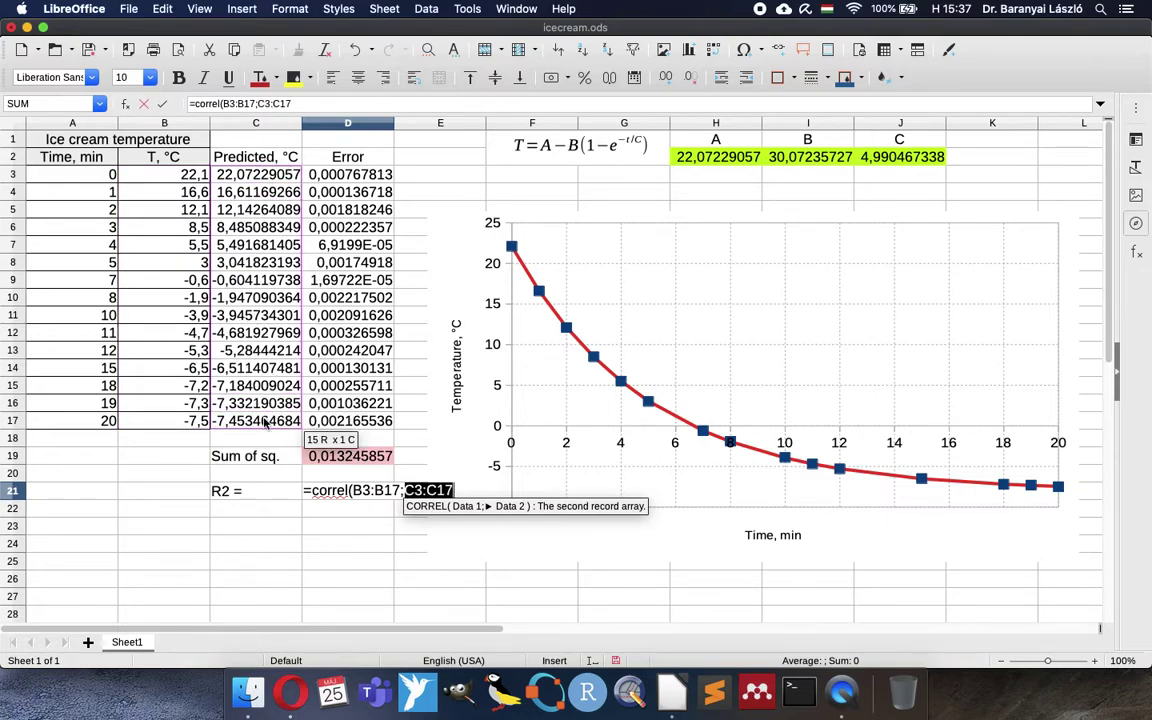
text()^2)
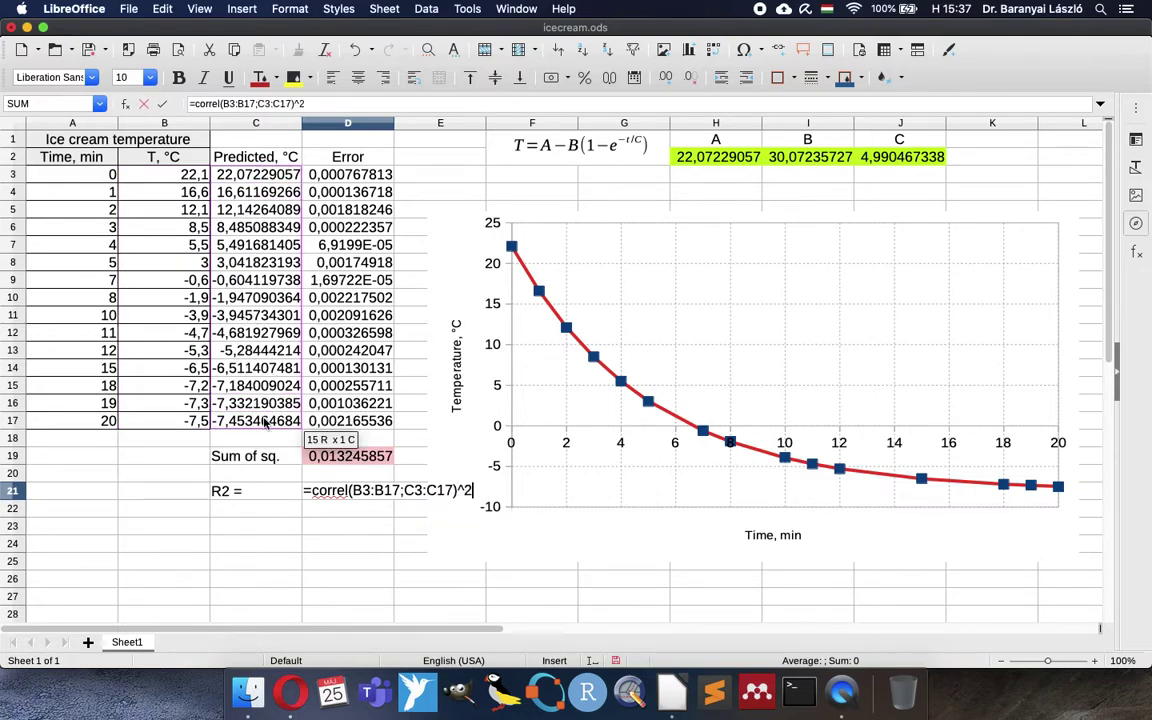
key(Return)
key(Up)
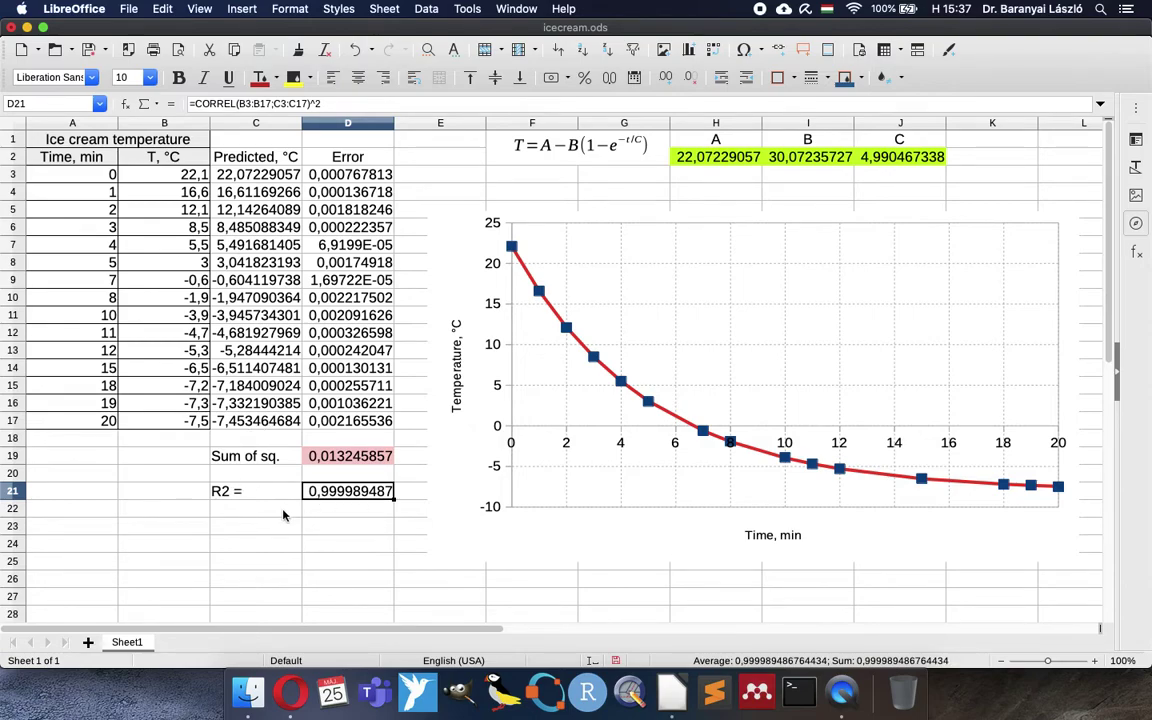
- Label cell C22, directly below the R2 label, as "RMSE ="
click(283, 512)
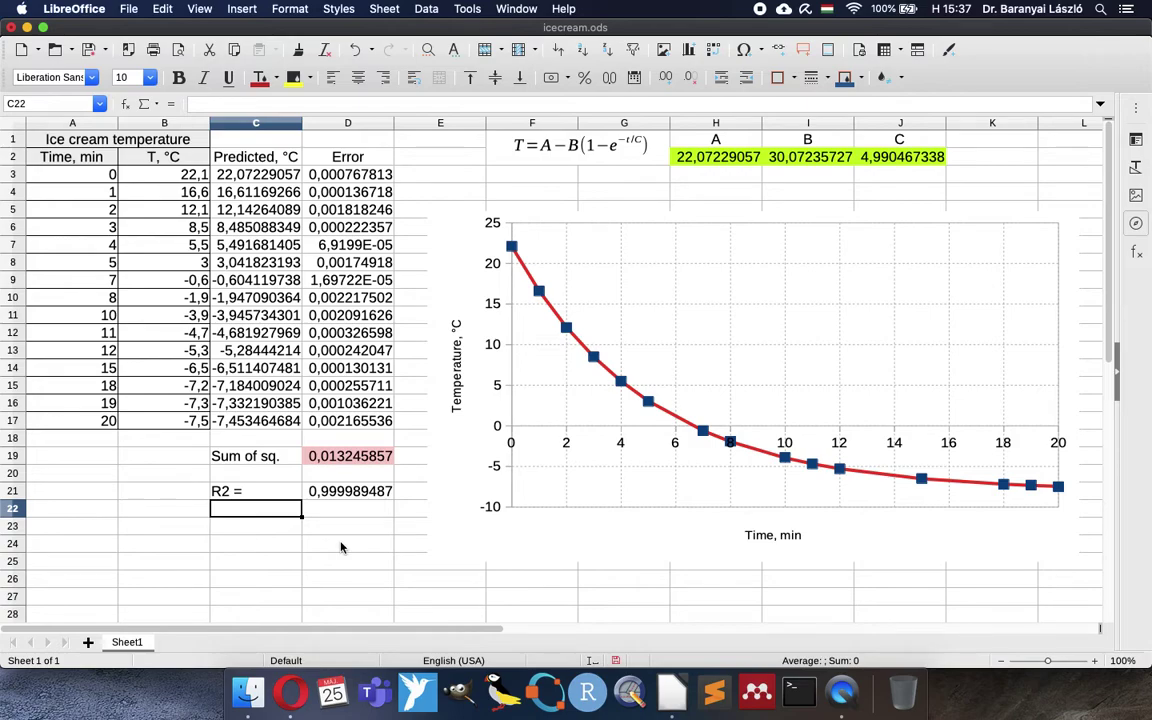
text(R)
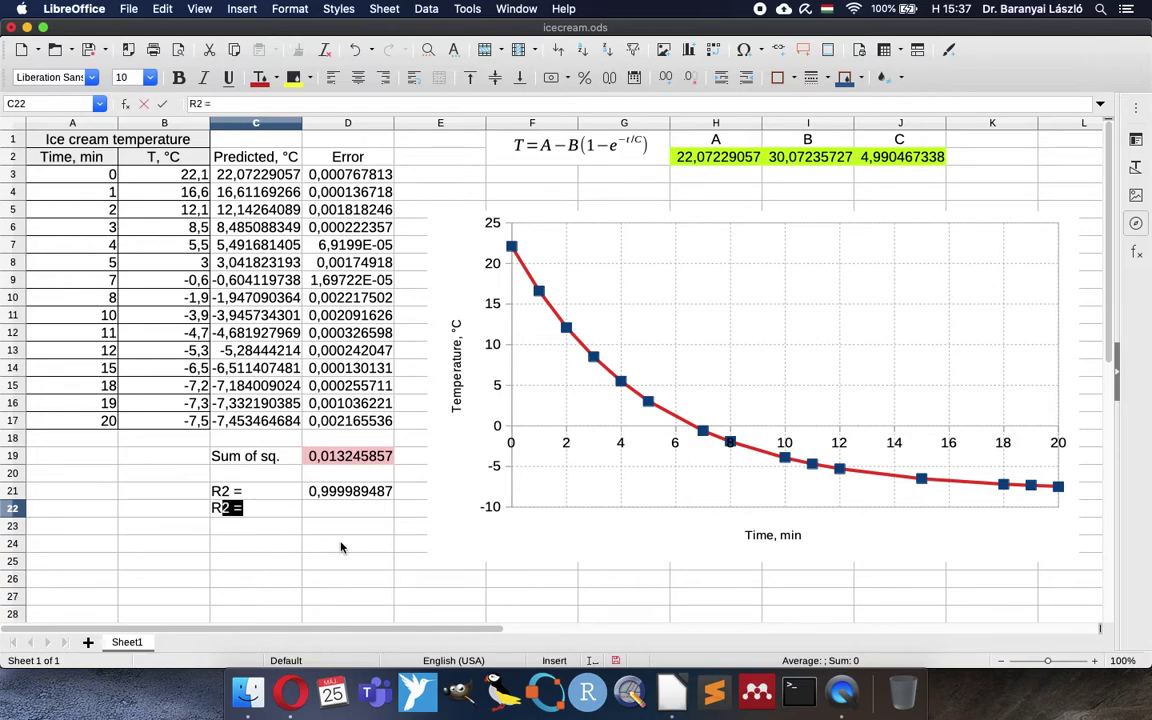
text(MSE =)
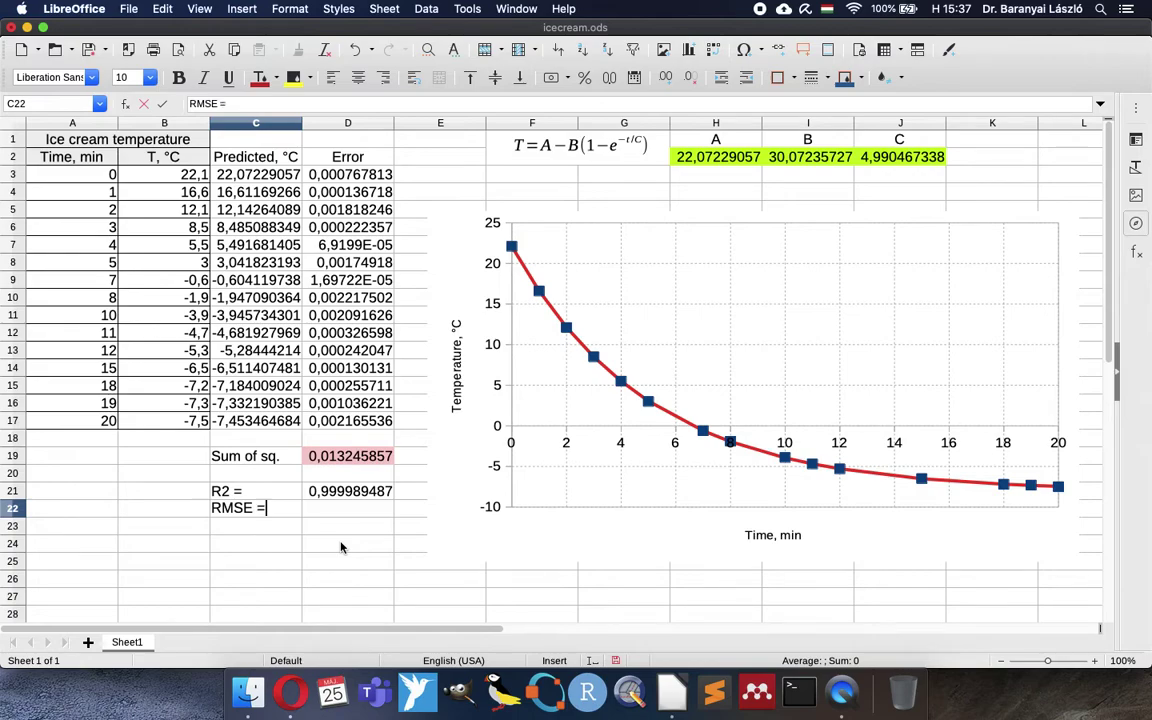
key(Tab)
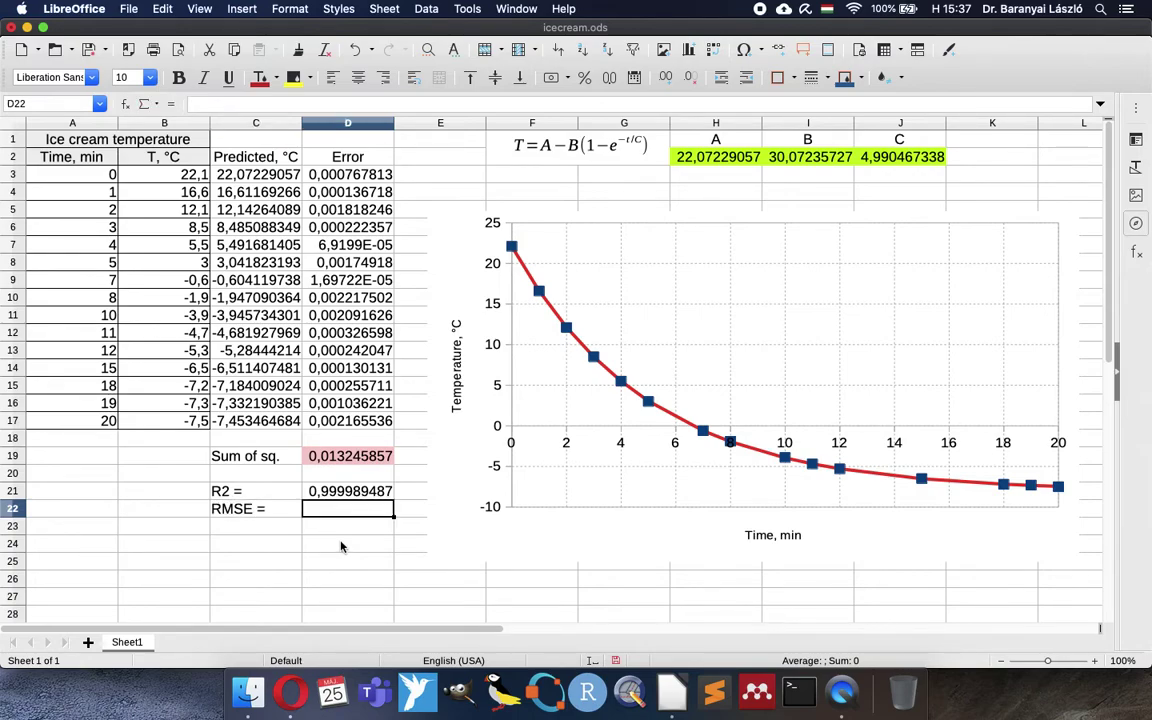
- Calculate the RMSE in D22 from the squared errors with =SQRT(AVERAGE(D3:D17))
text(=)
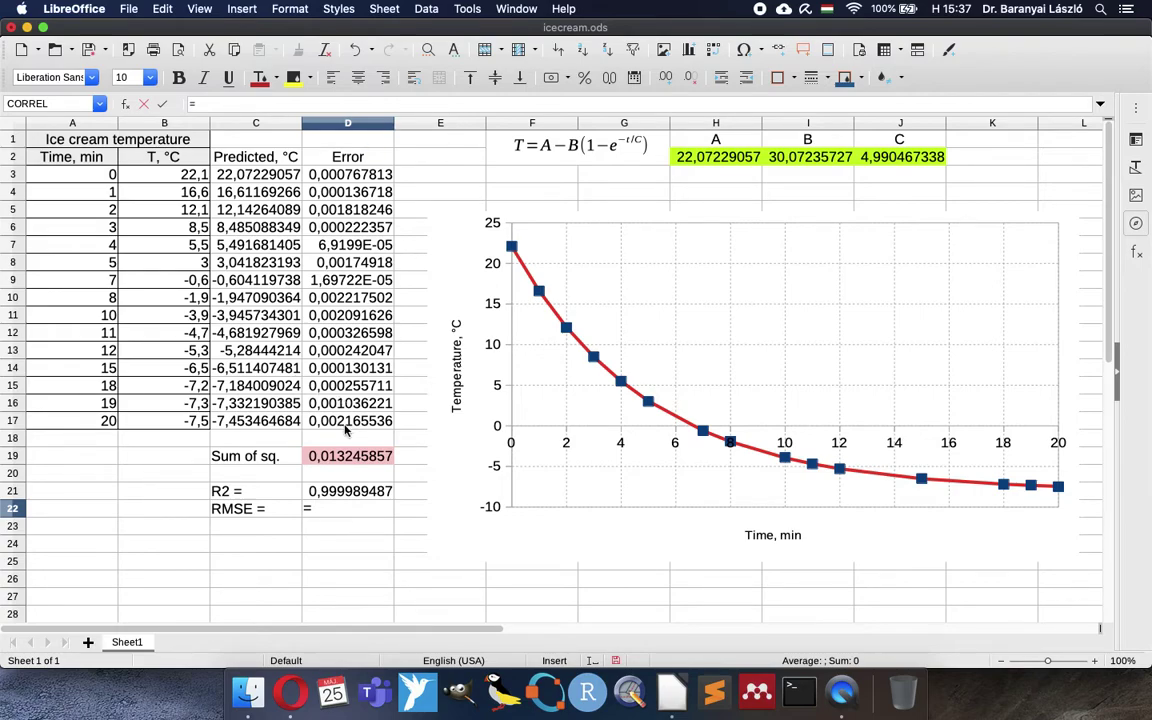
text(sqrt)
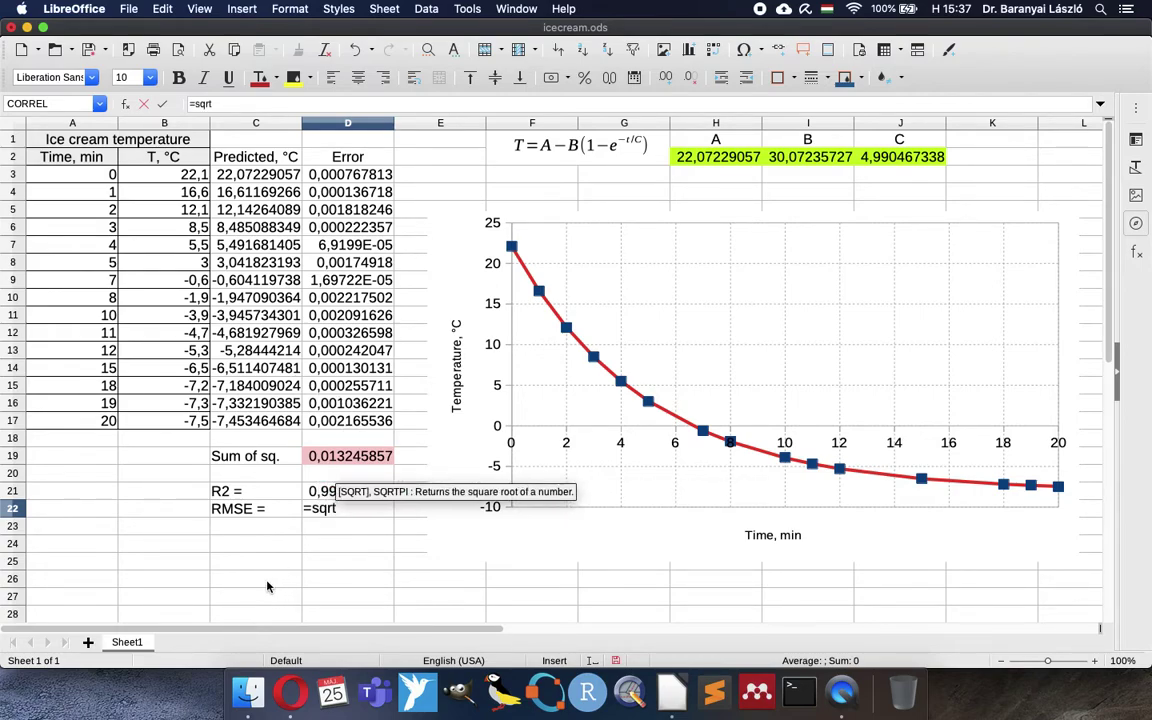
text((avera)
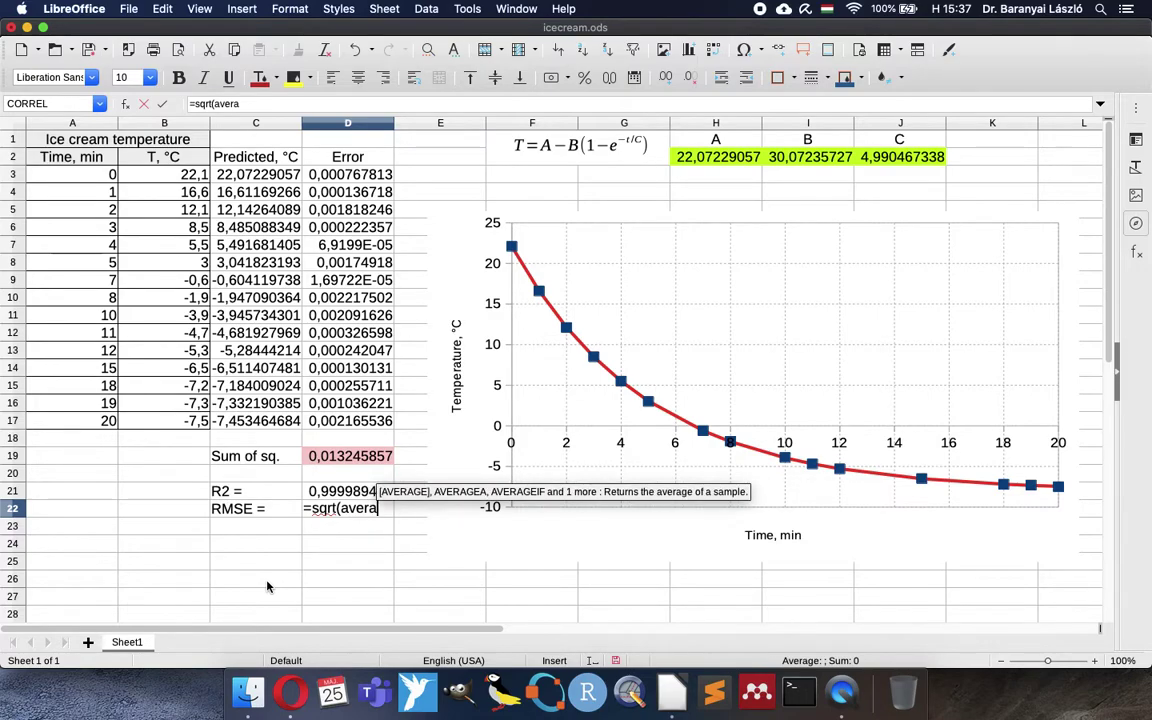
text(ge()
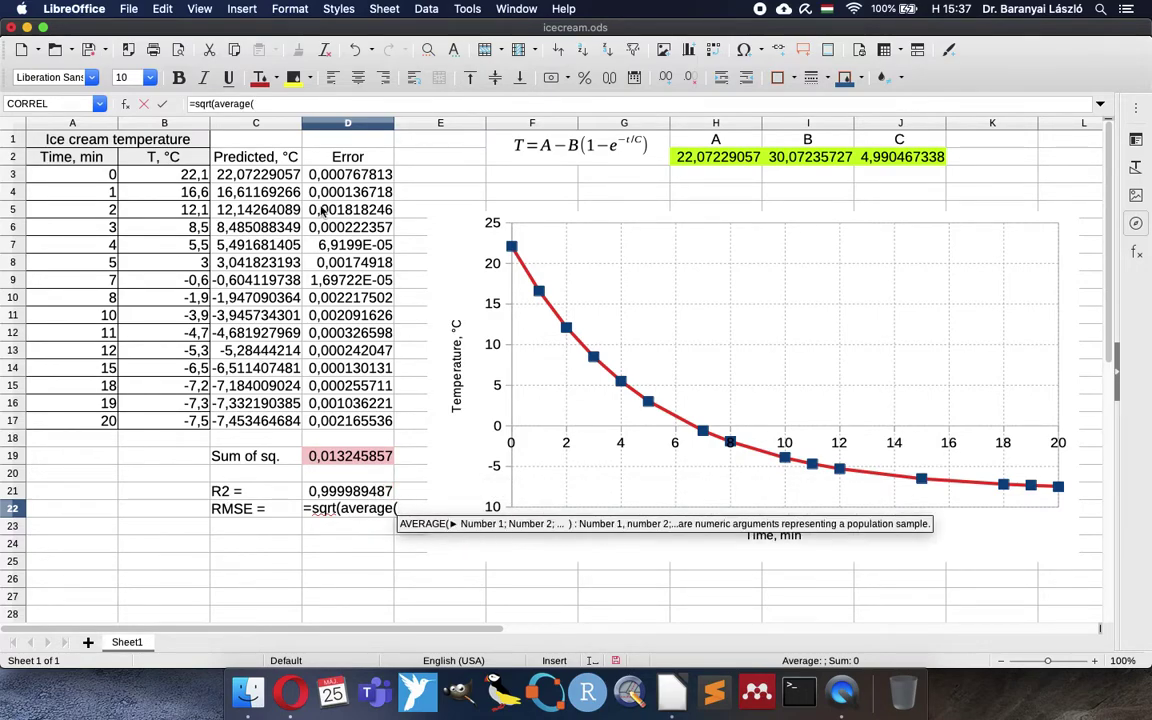
drag(348, 174, 352, 424)
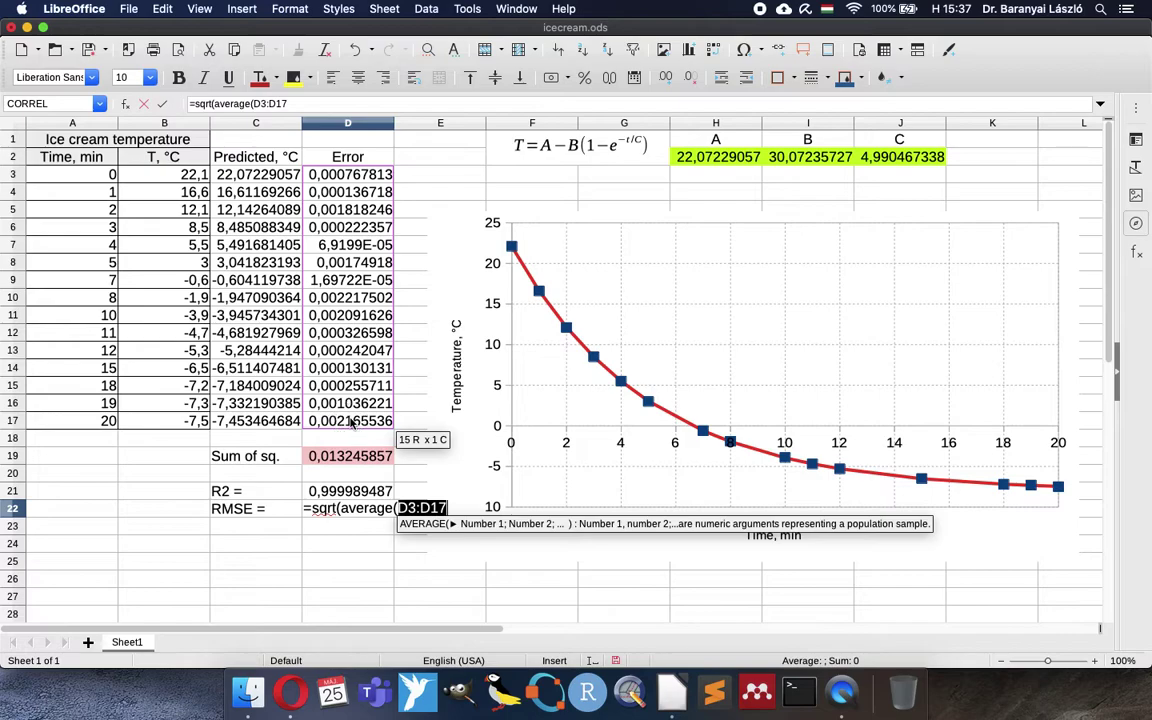
text()))
key(Return)
key(Up)
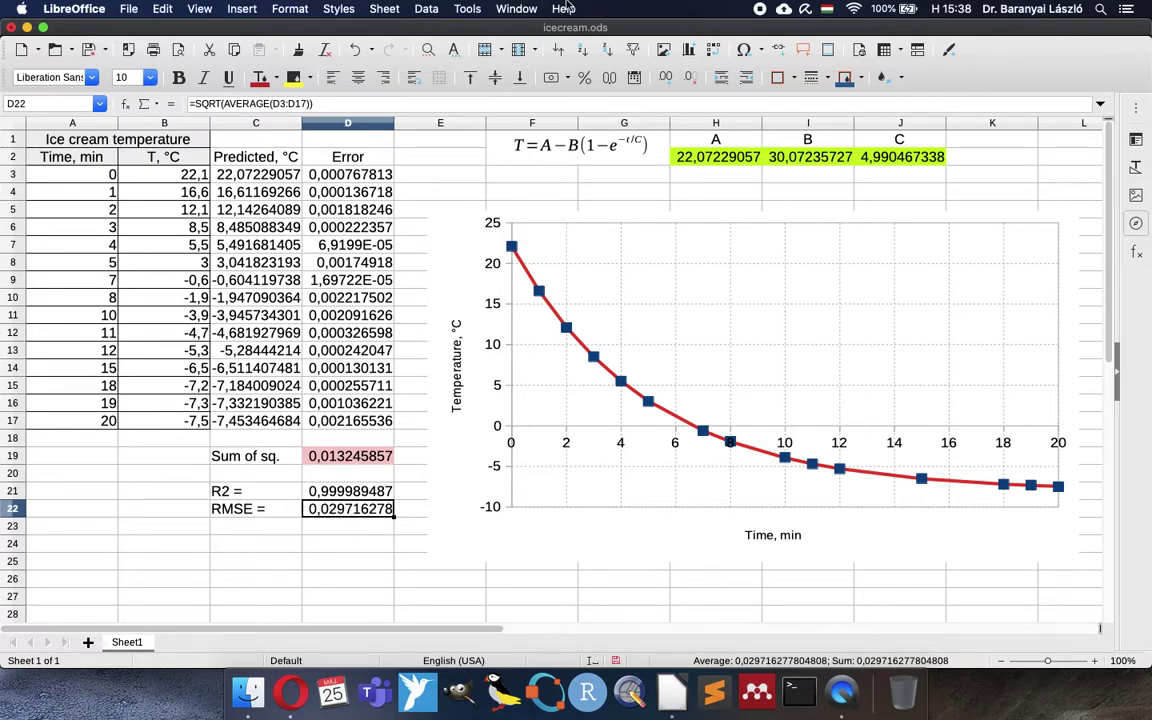
- Reopen the Solver to review its target cell, optimization direction and changing cells, and close it without solving
click(467, 8)
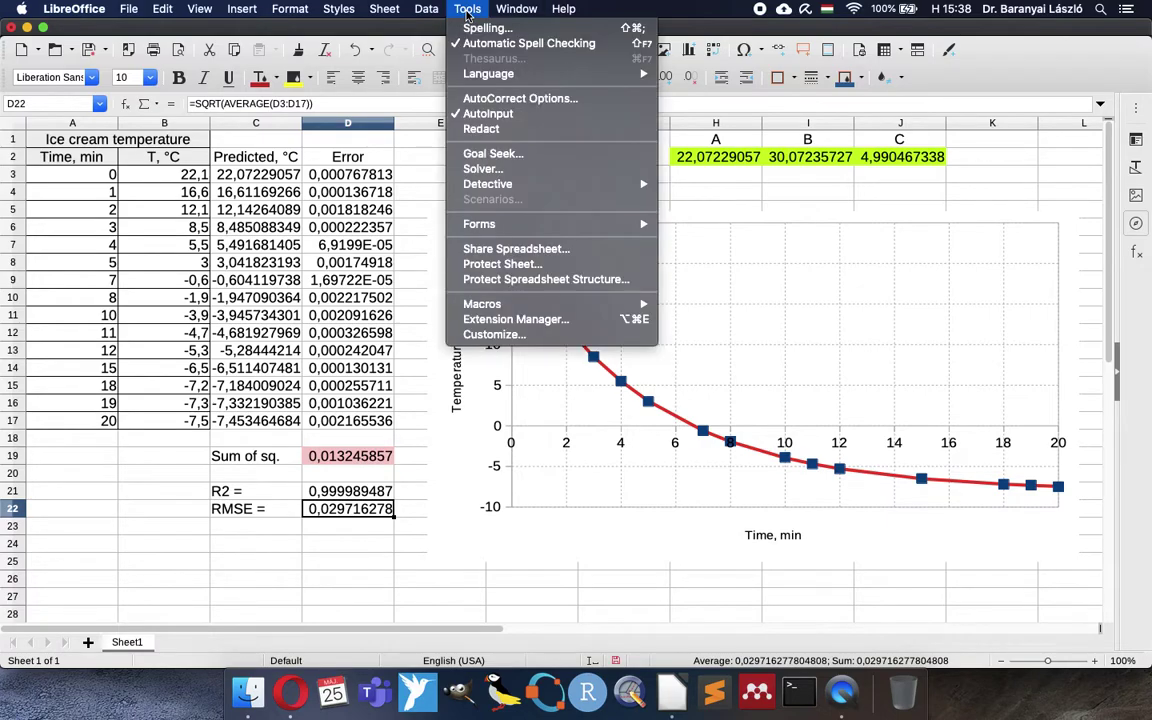
click(492, 172)
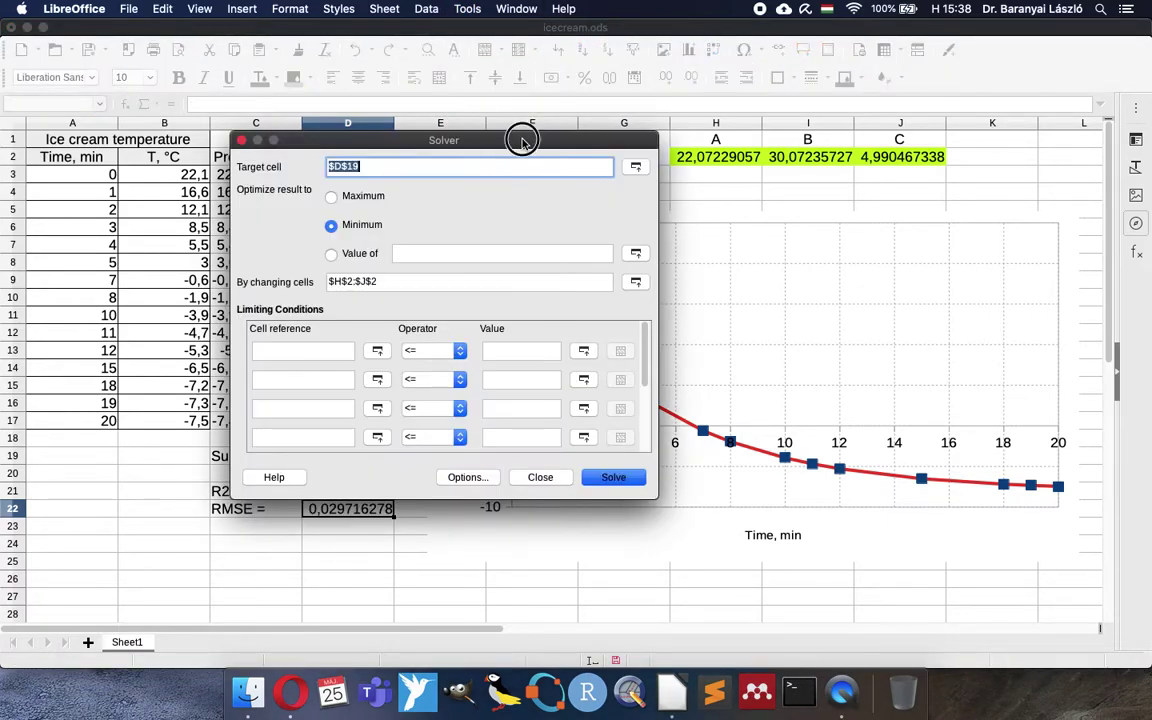
drag(522, 141, 942, 262)
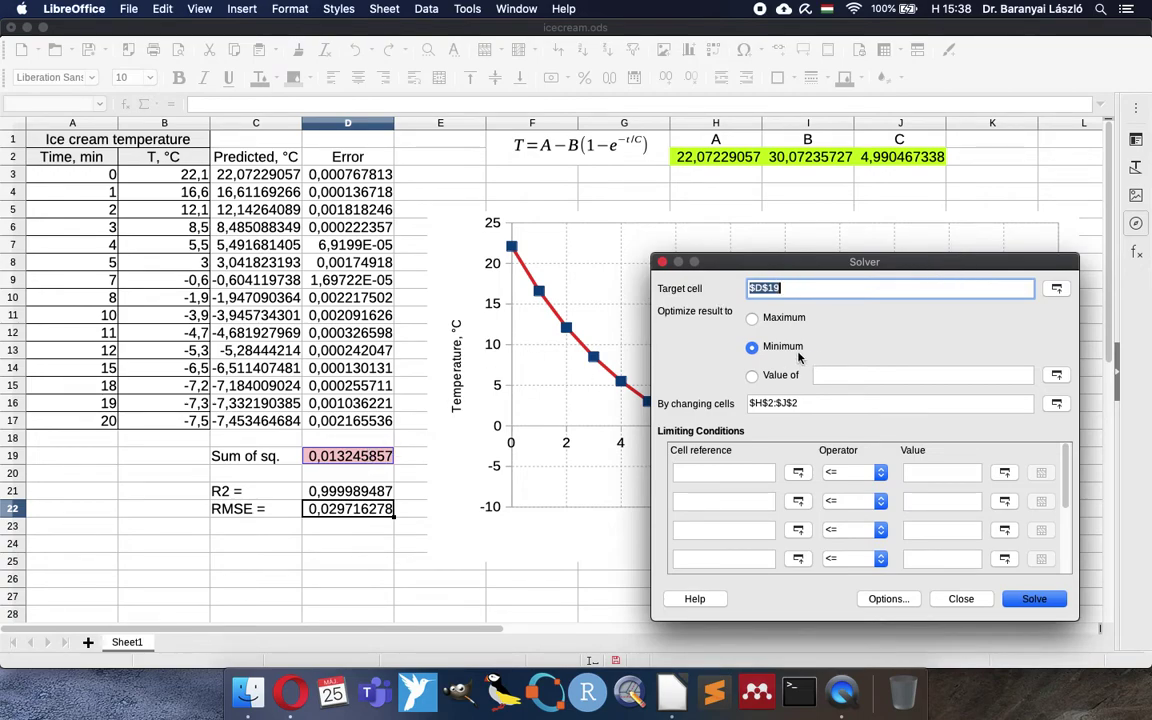
click(811, 403)
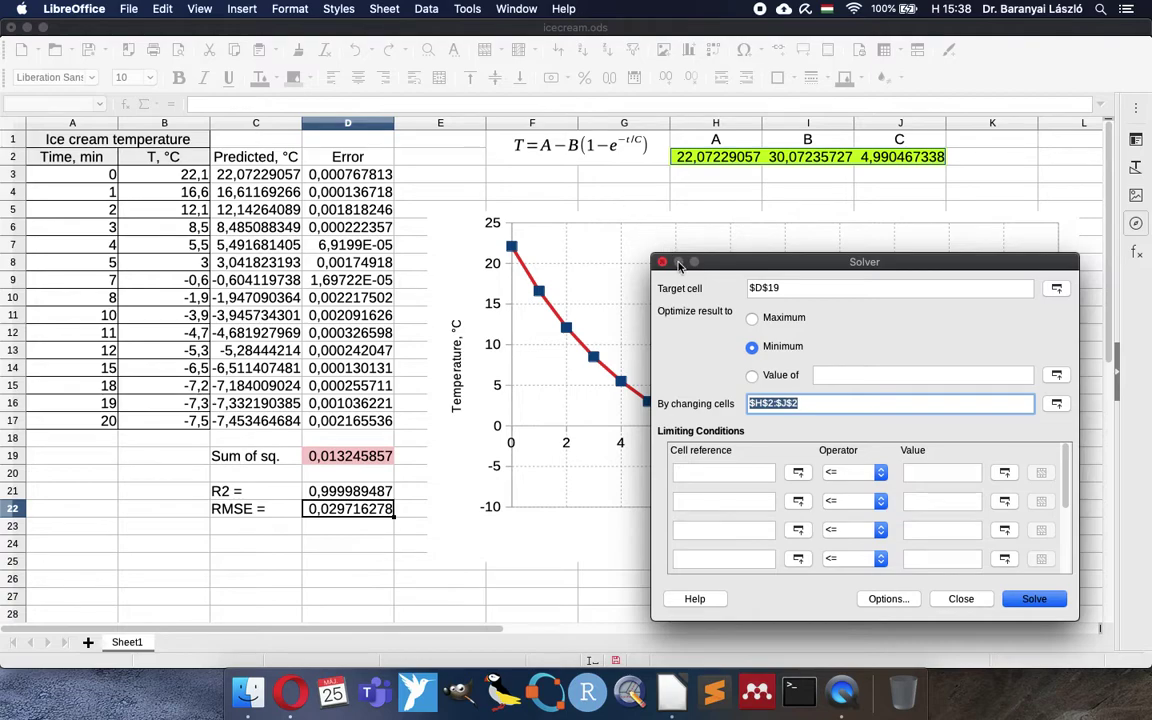
key(Escape)
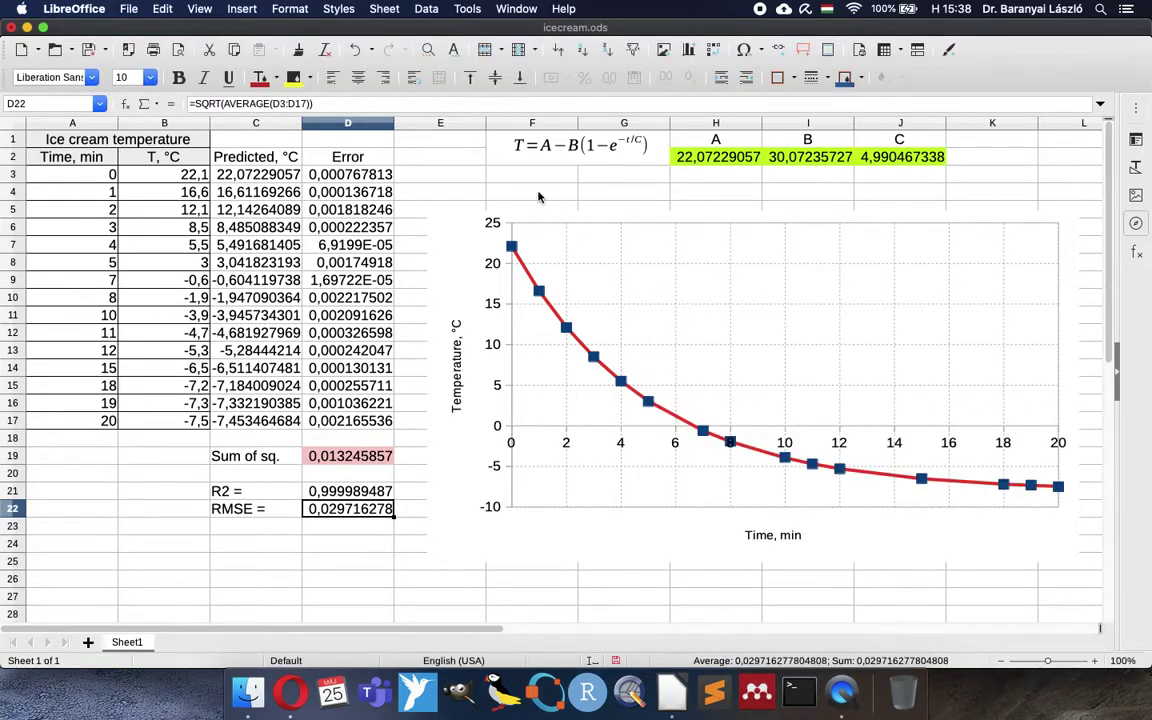